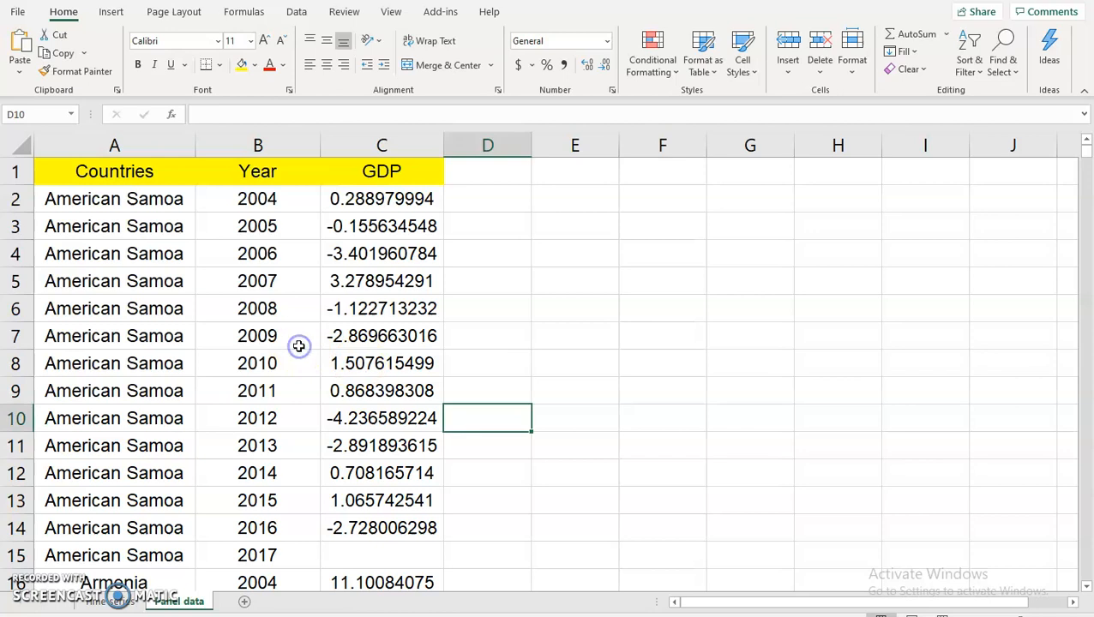
# Select the whole sheet and turn on filters for the Countries, Year and GDP headers.
pyautogui.scroll(-2, 299, 354)
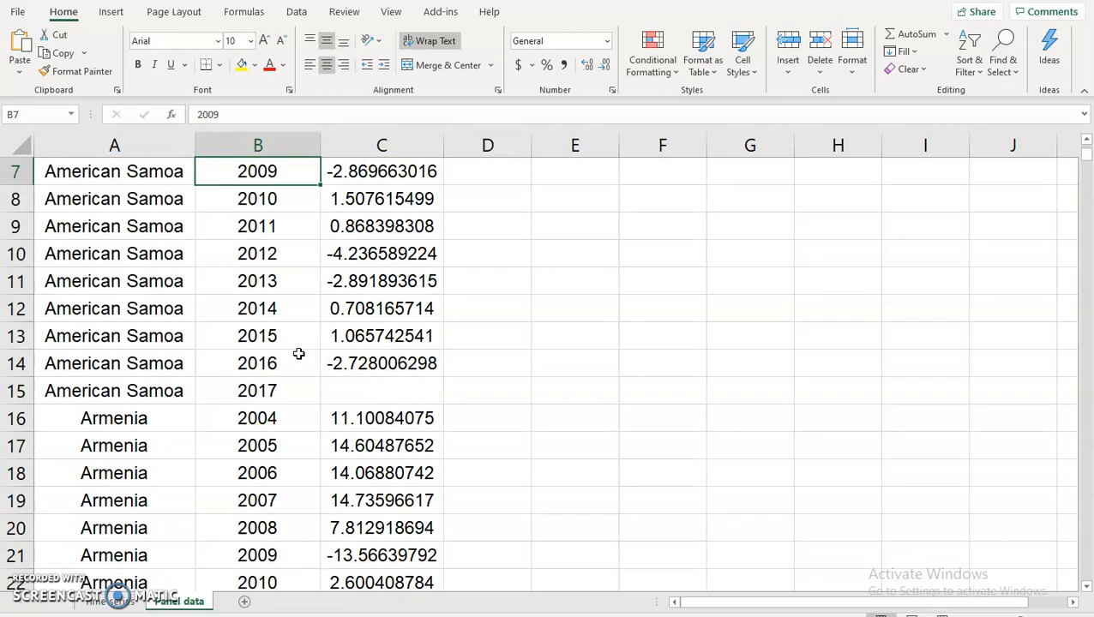
pyautogui.scroll(2, 298, 354)
pyautogui.click(281, 243)
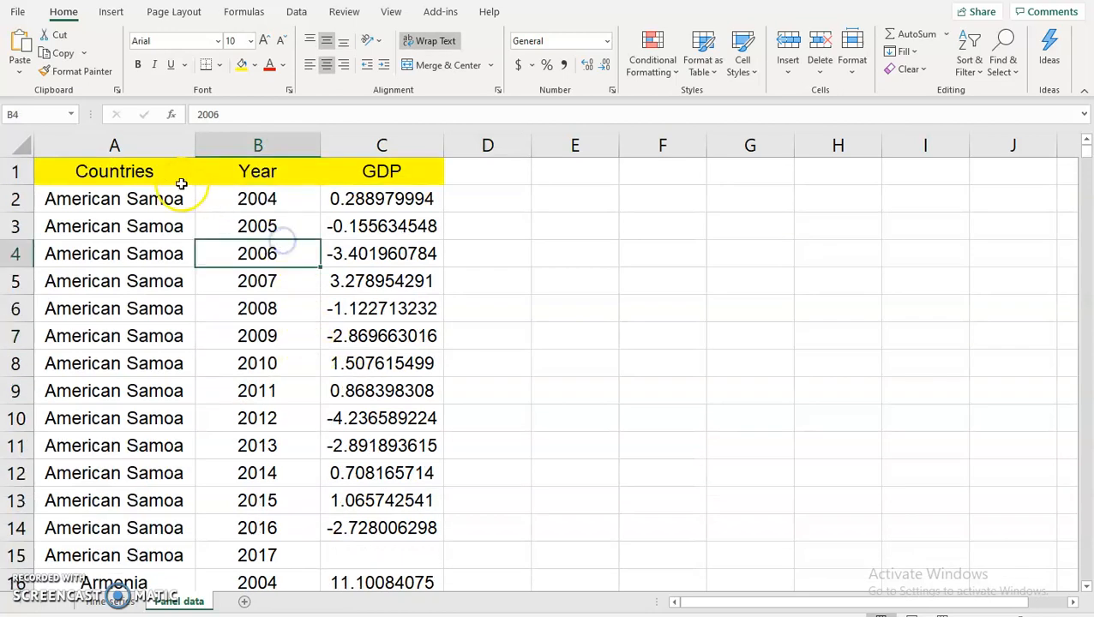
pyautogui.moveTo(154, 171); pyautogui.dragTo(371, 171)
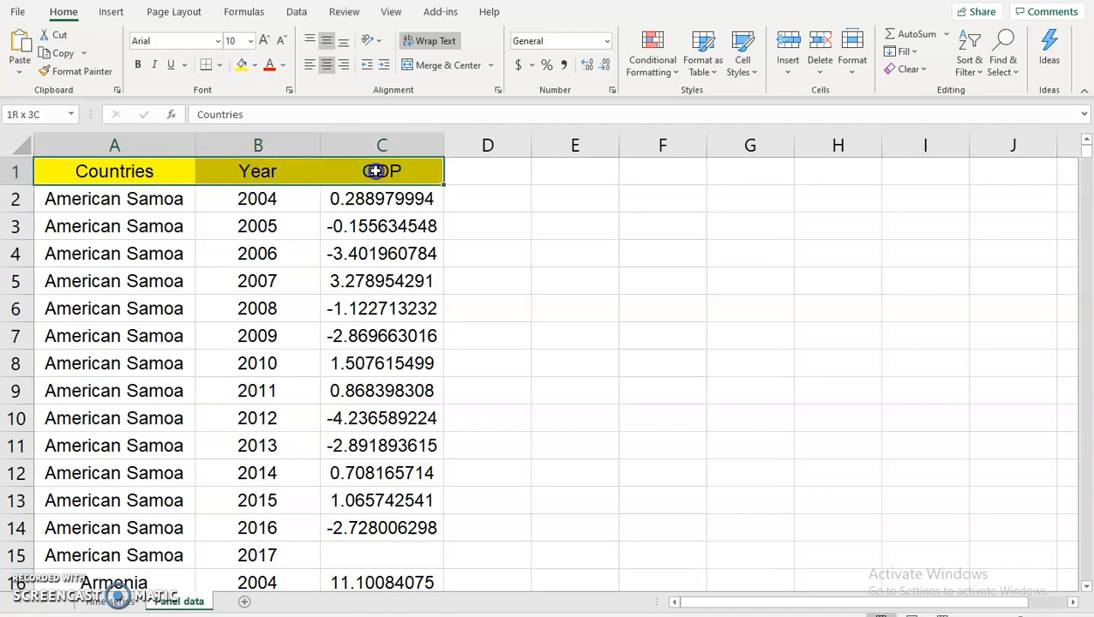
pyautogui.click(366, 226)
pyautogui.click(19, 147)
pyautogui.click(296, 11)
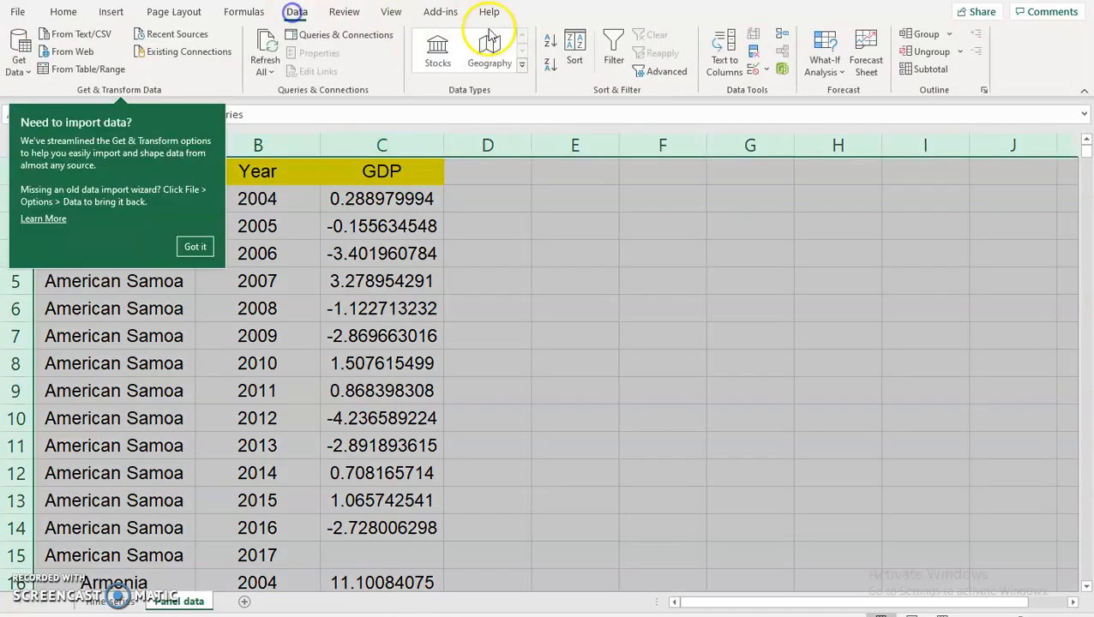
pyautogui.click(614, 51)
# Confirm the Countries filter with every country still checked.
pyautogui.click(361, 276)
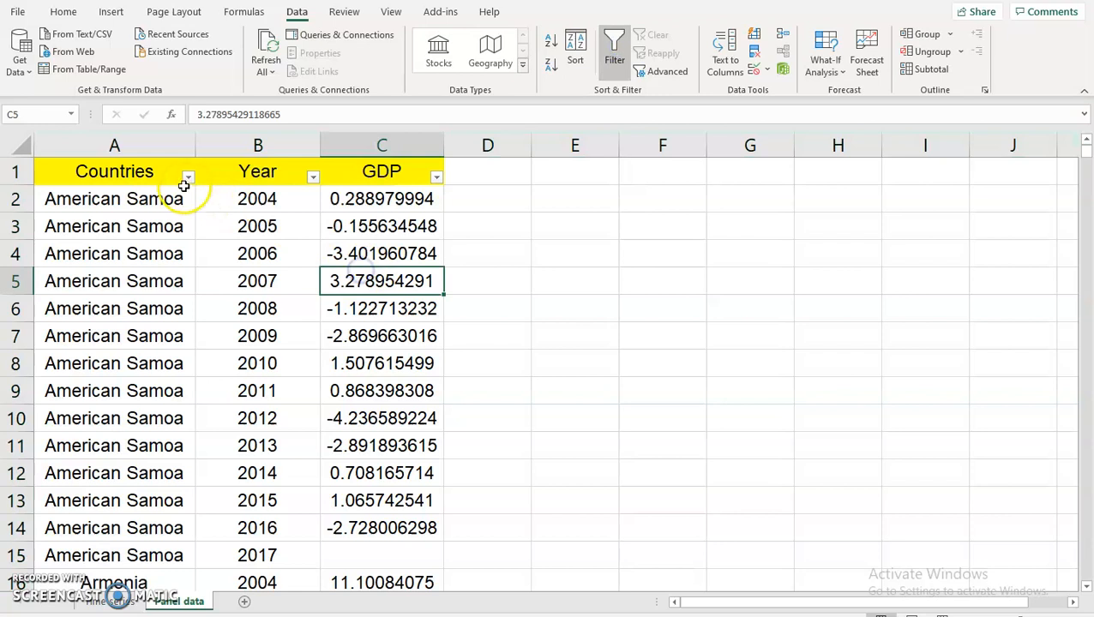
pyautogui.click(187, 177)
pyautogui.click(68, 336)
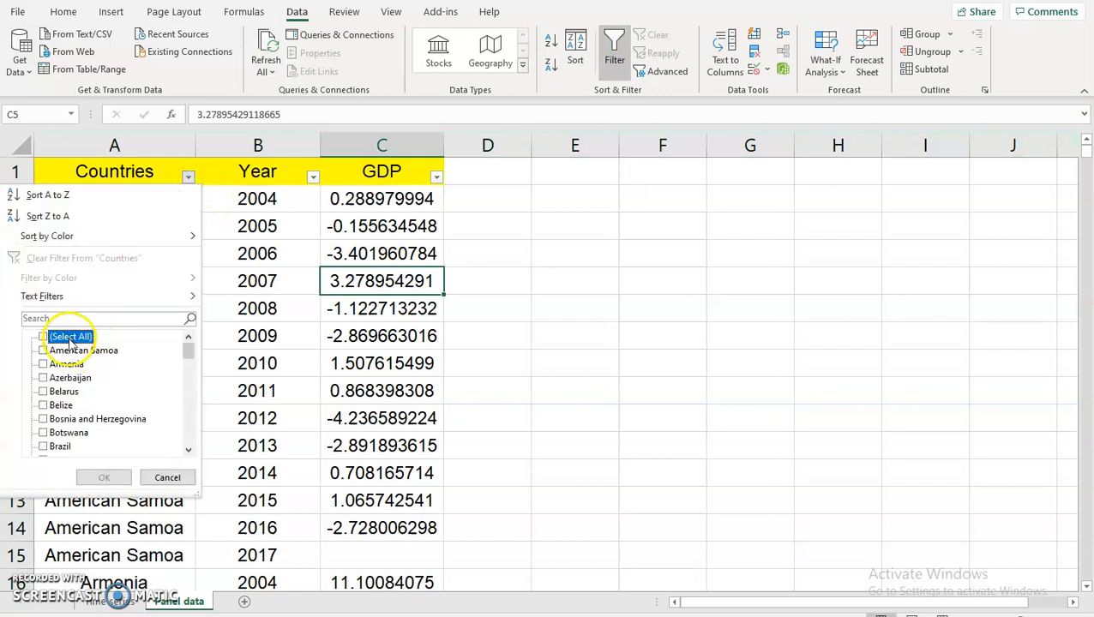
pyautogui.click(43, 337)
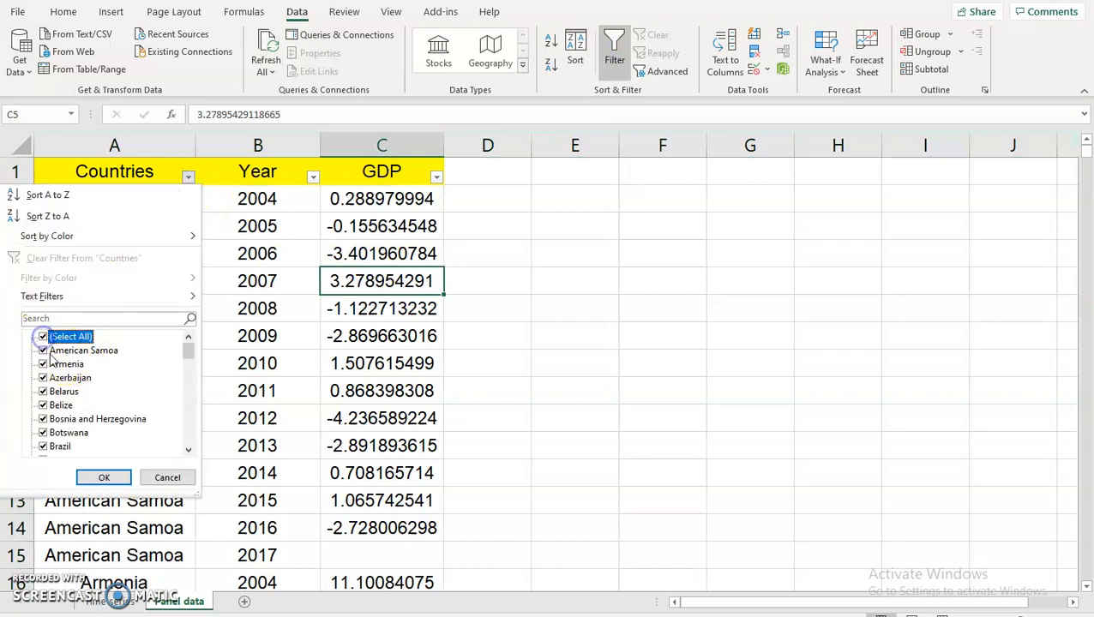
pyautogui.moveTo(188, 347); pyautogui.dragTo(186, 440)
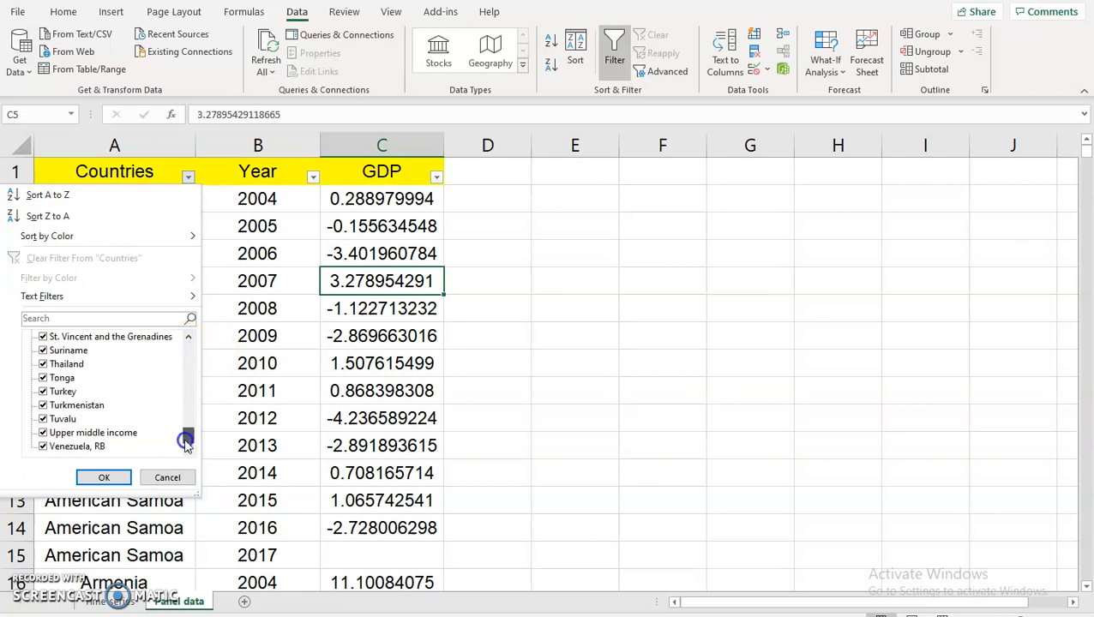
pyautogui.click(102, 479)
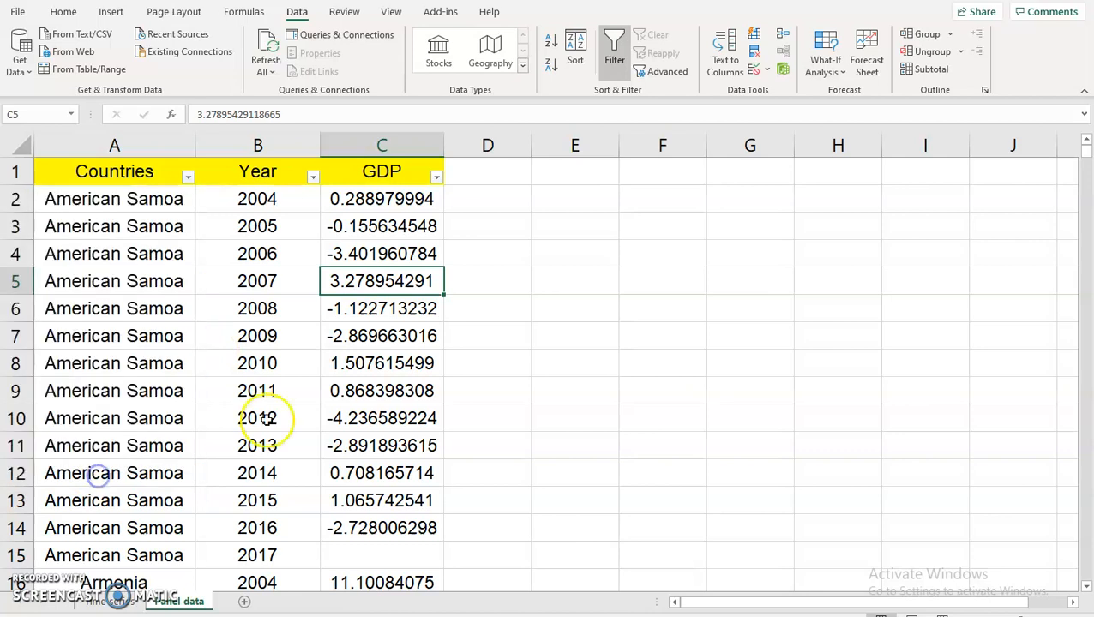
pyautogui.click(318, 338)
# Check that American Samoa and Armenia each span 2004 to 2017, 14 years.
pyautogui.click(114, 147)
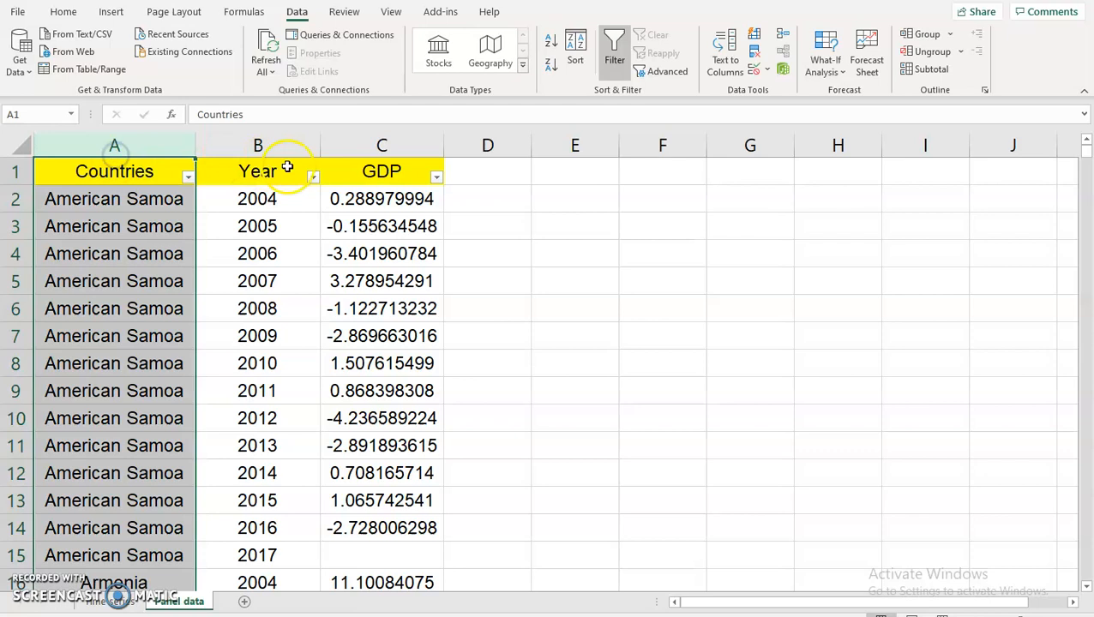
pyautogui.moveTo(128, 198); pyautogui.dragTo(126, 560)
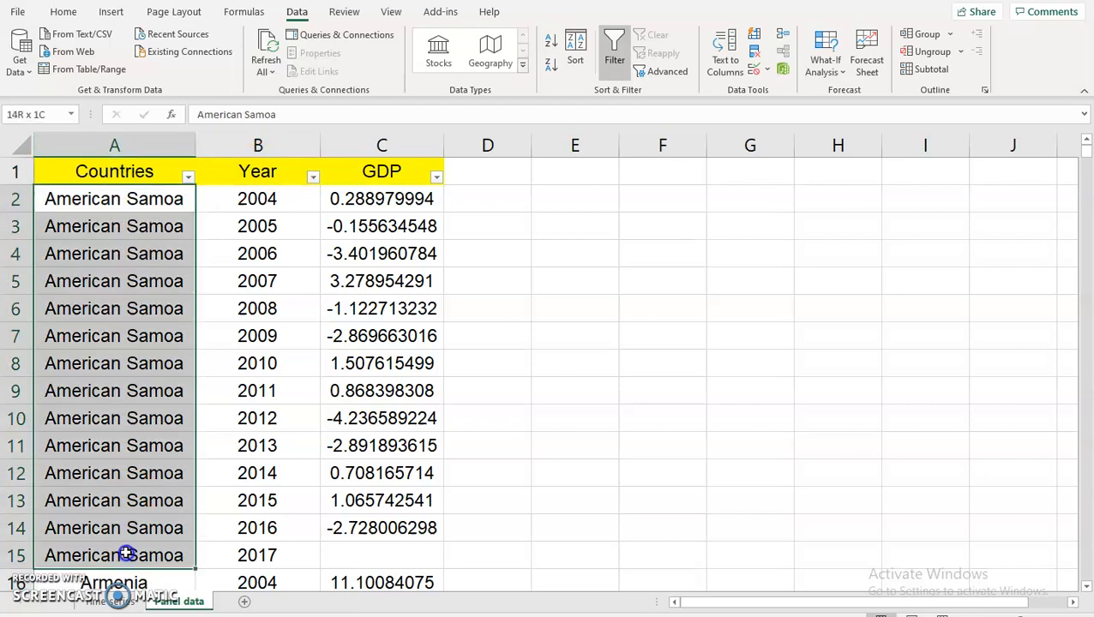
pyautogui.scroll(-3, 133, 548)
pyautogui.moveTo(115, 356); pyautogui.dragTo(115, 533)
pyautogui.scroll(5, 115, 532)
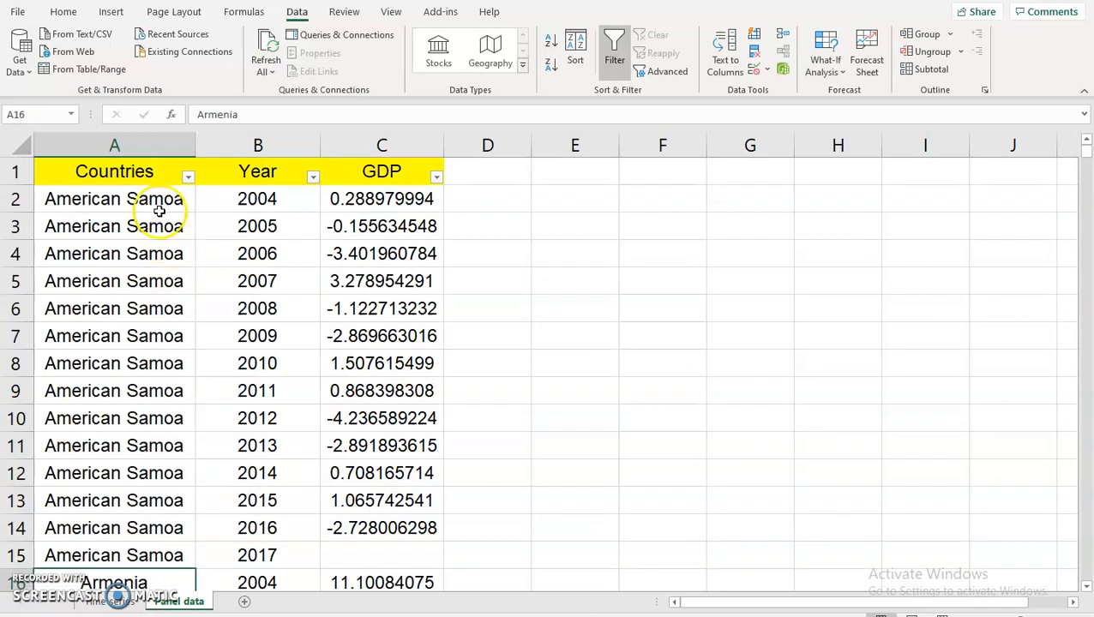
pyautogui.moveTo(262, 202); pyautogui.dragTo(261, 553)
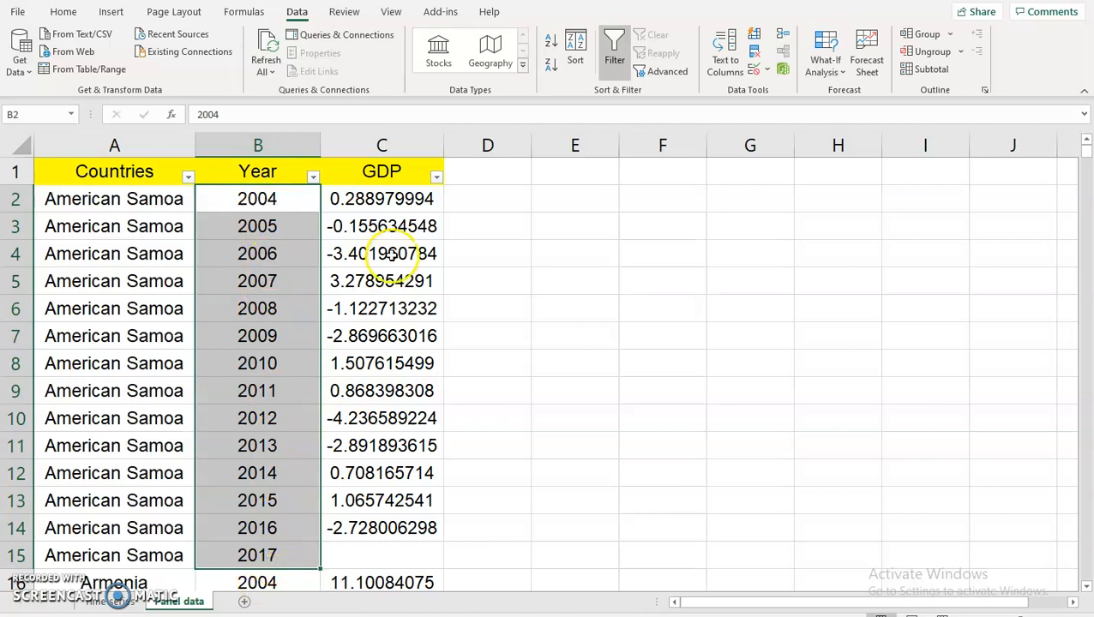
pyautogui.scroll(-4, 391, 276)
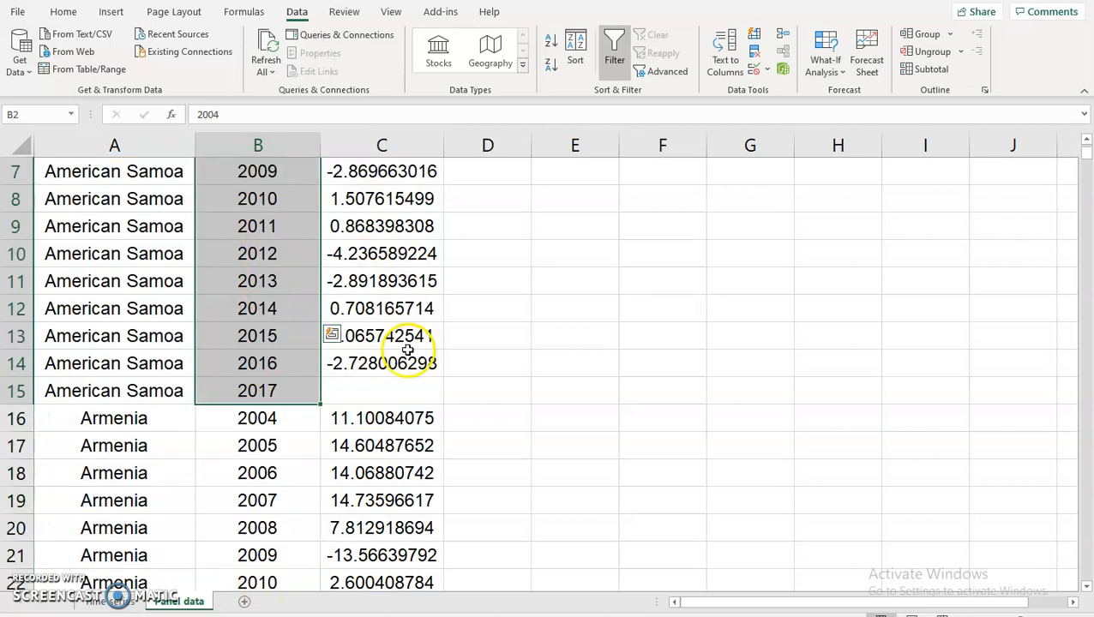
pyautogui.click(259, 253)
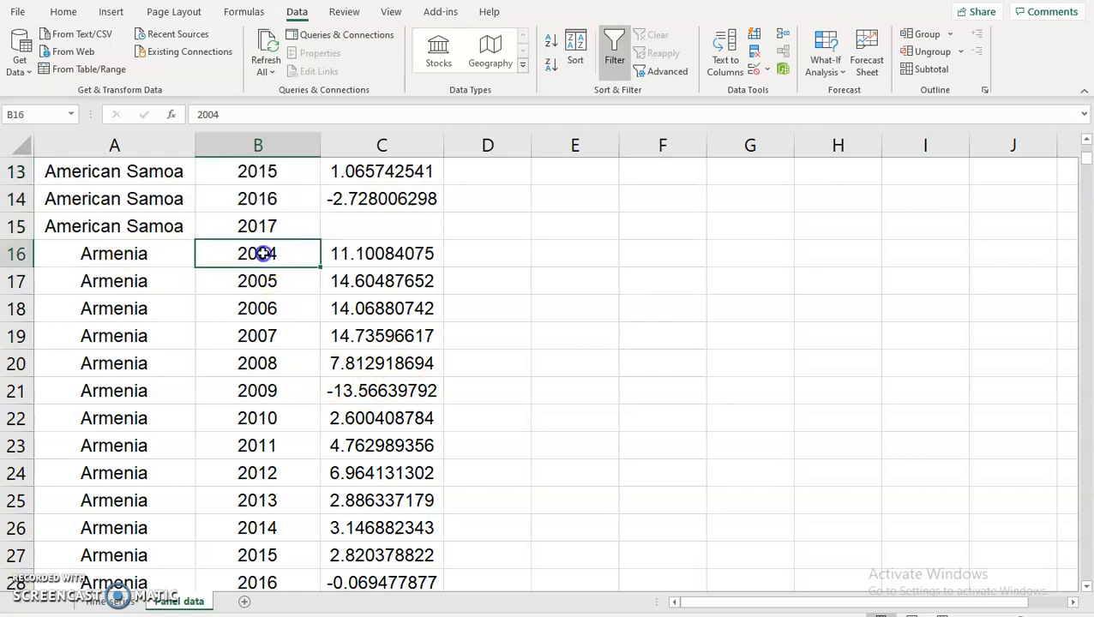
pyautogui.scroll(-3, 283, 358)
pyautogui.click(274, 362)
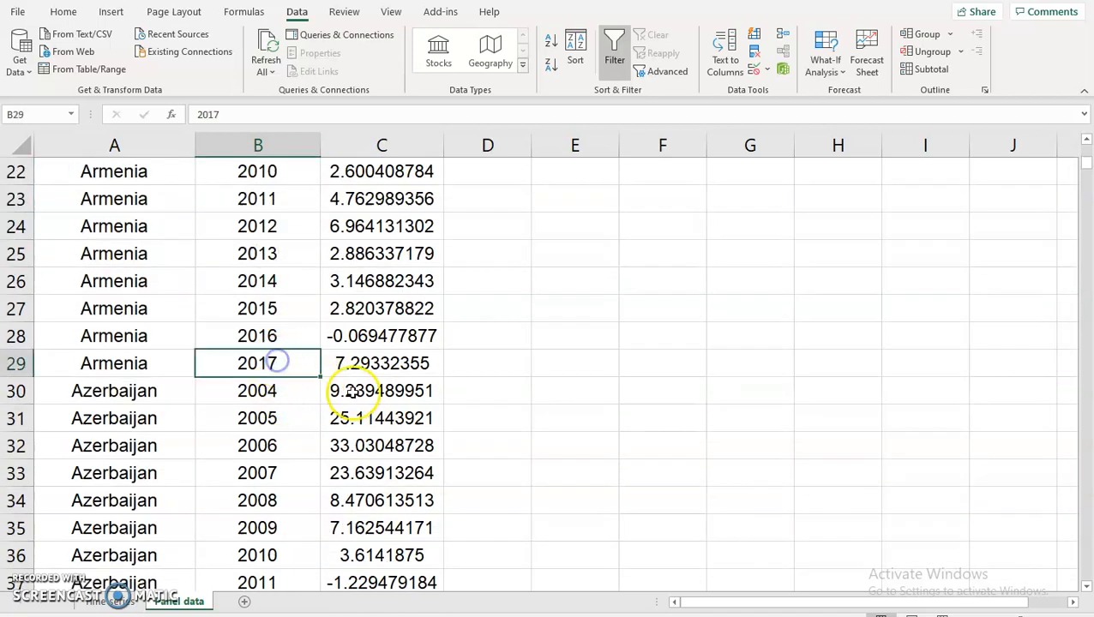
pyautogui.click(111, 367)
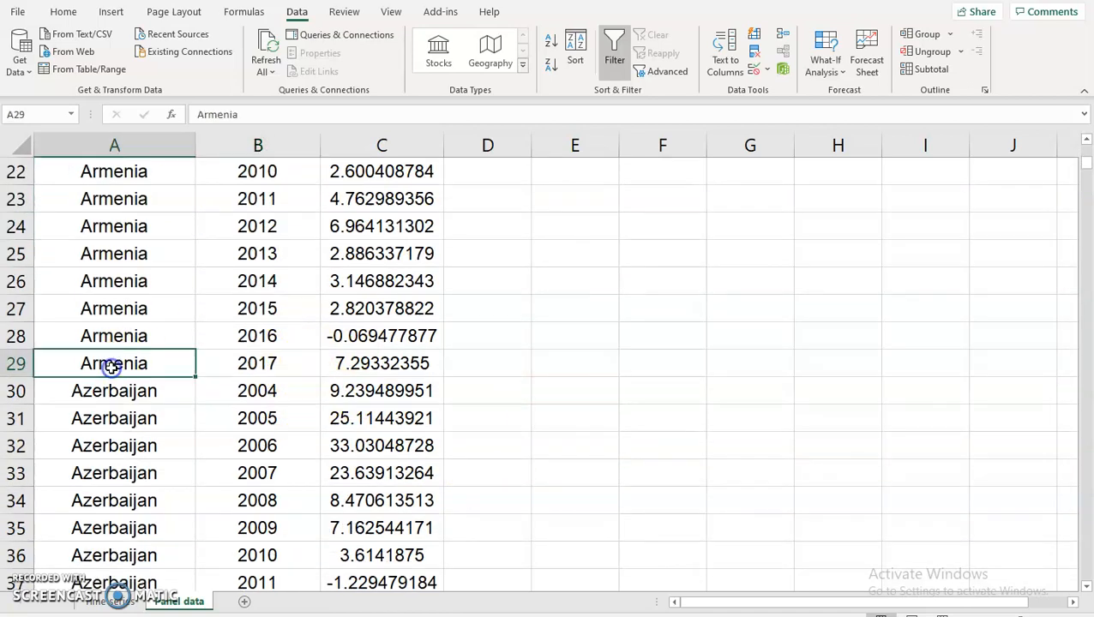
# Check Venezuela, RB at row 771, then widen column A so Upper middle income fits.
pyautogui.scroll(-6, 112, 367)
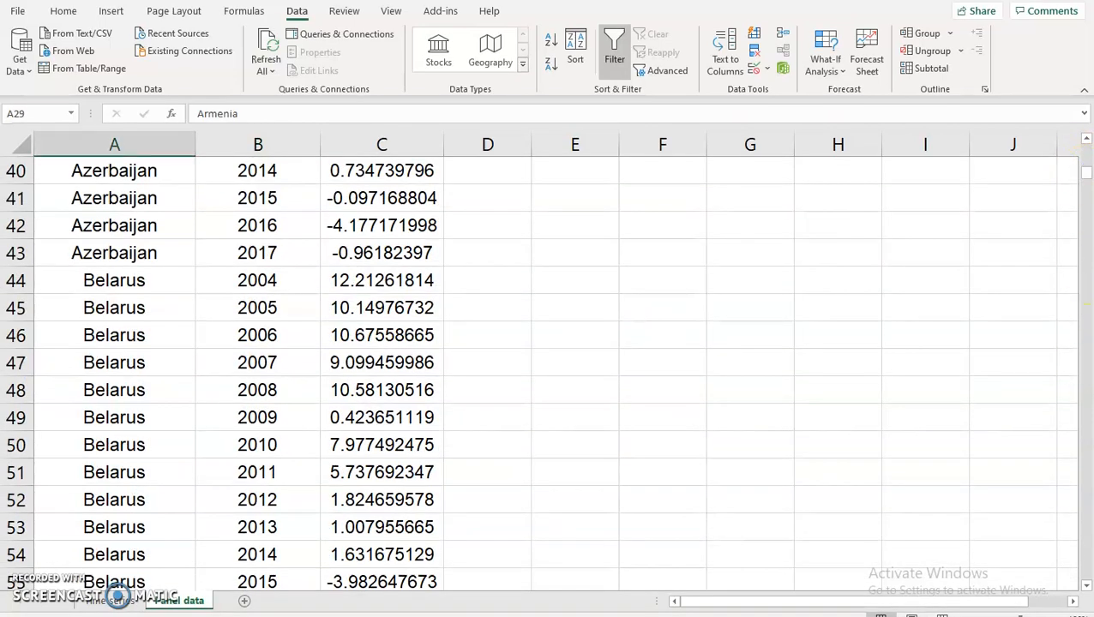
pyautogui.moveTo(1086, 176); pyautogui.dragTo(1087, 588)
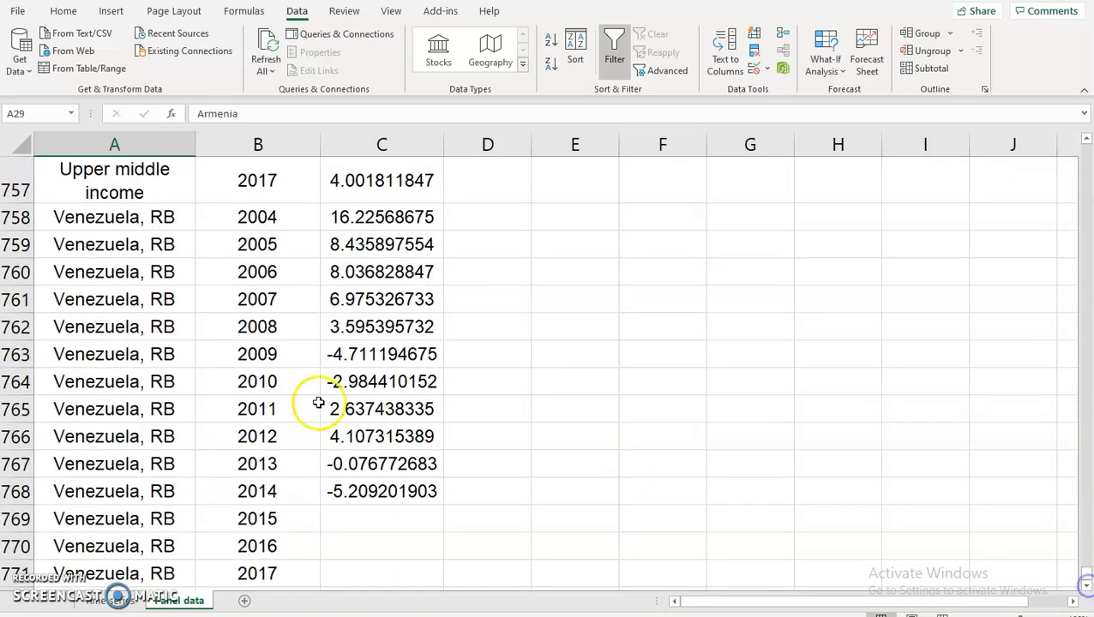
pyautogui.scroll(-3, 196, 483)
pyautogui.click(114, 309)
pyautogui.scroll(3, 293, 302)
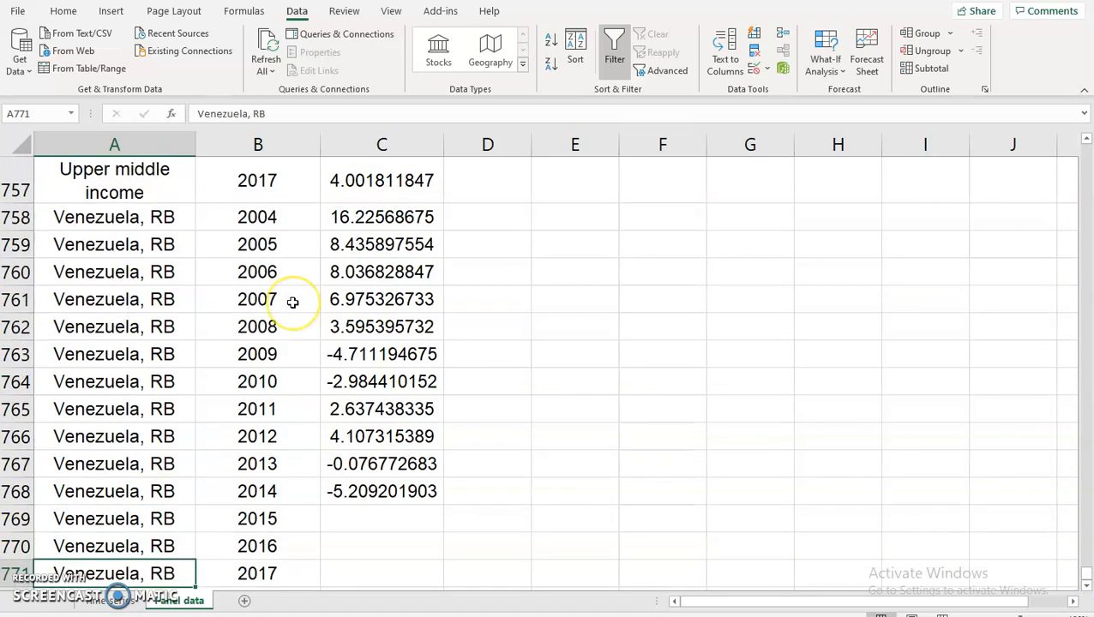
pyautogui.scroll(7, 293, 302)
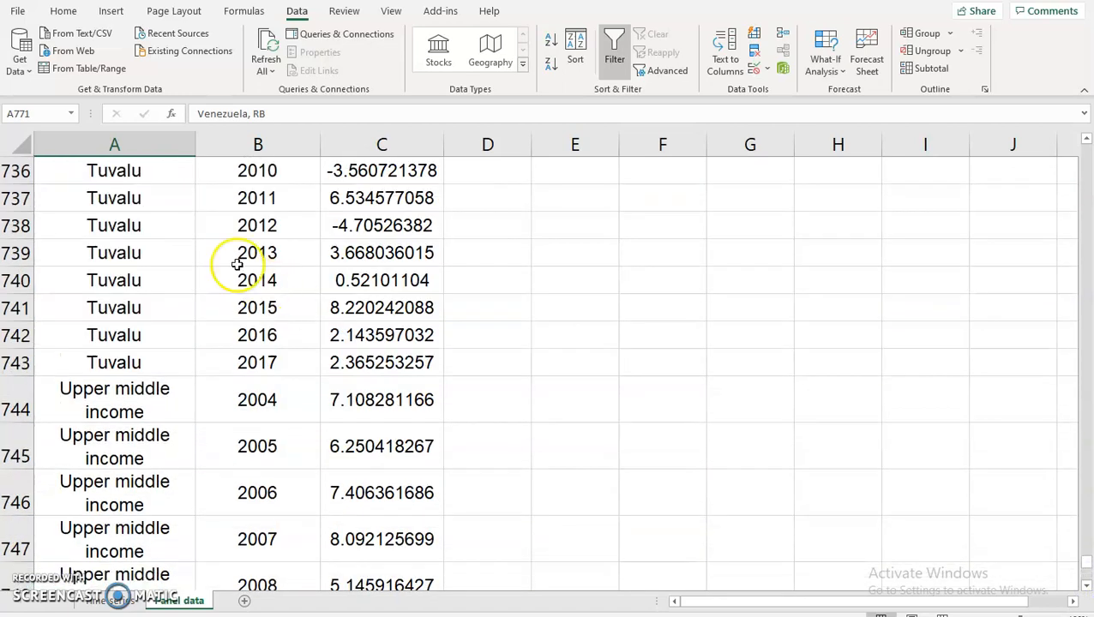
pyautogui.moveTo(194, 147); pyautogui.dragTo(266, 145)
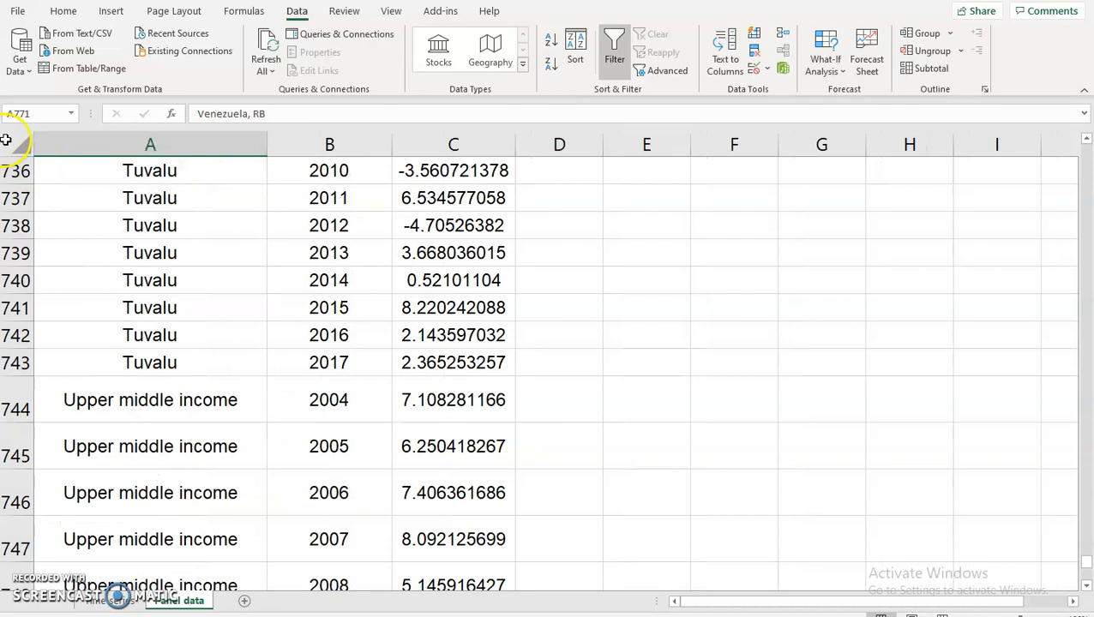
# Reset all rows of the sheet to normal height.
pyautogui.click(14, 141)
pyautogui.doubleClick(18, 185)
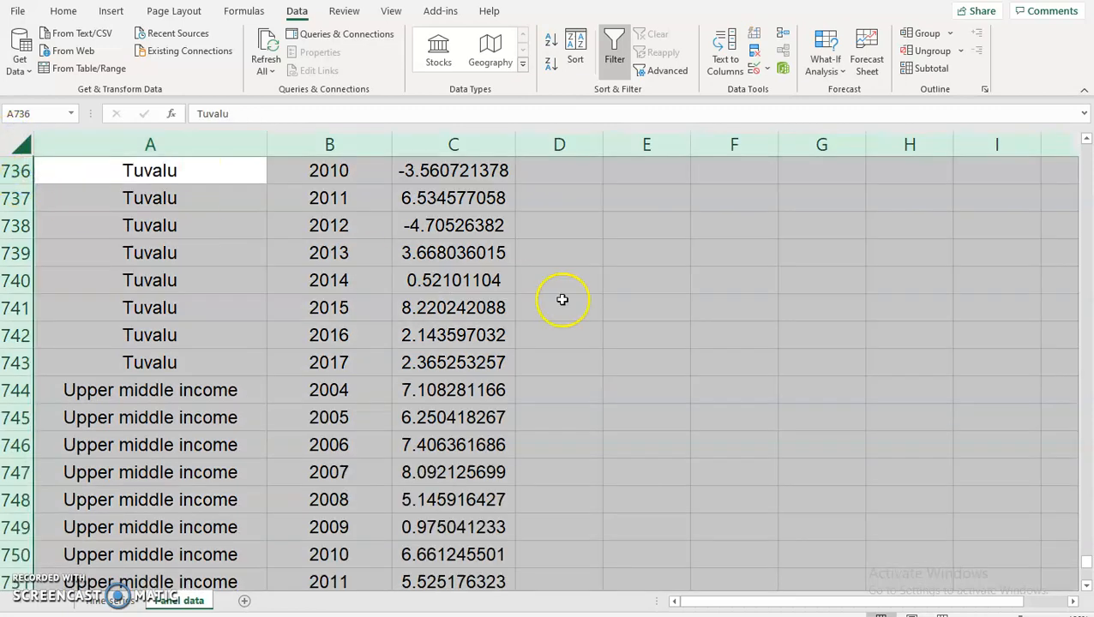
pyautogui.click(594, 295)
# Inspect Venezuela's blank GDP cells for 2015–2017.
pyautogui.scroll(-13, 427, 288)
pyautogui.scroll(6, 439, 281)
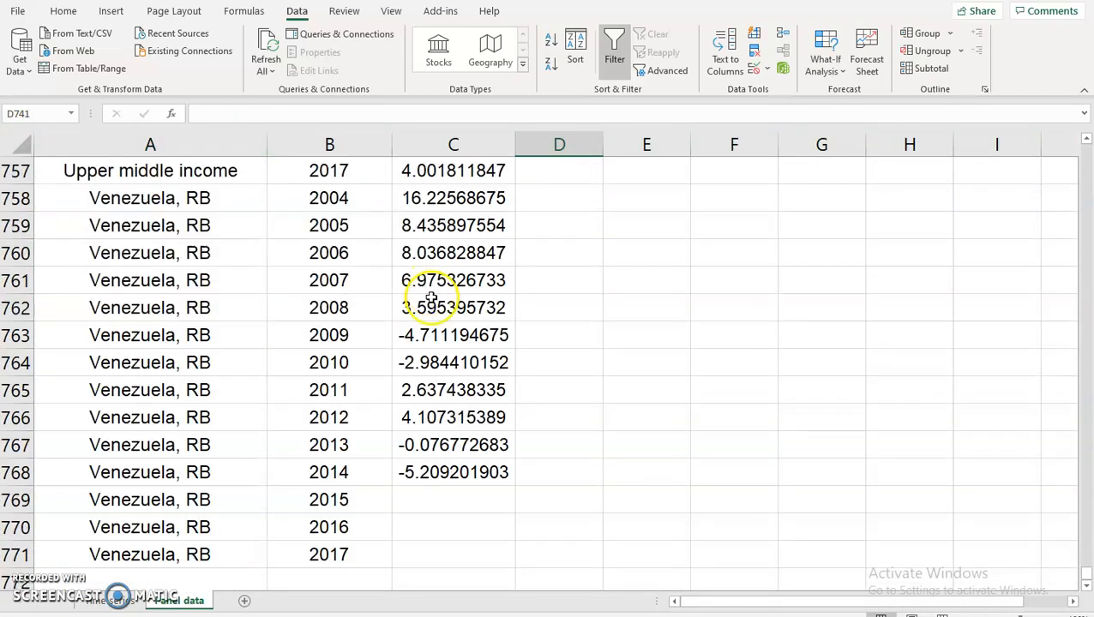
pyautogui.moveTo(440, 496); pyautogui.dragTo(477, 562)
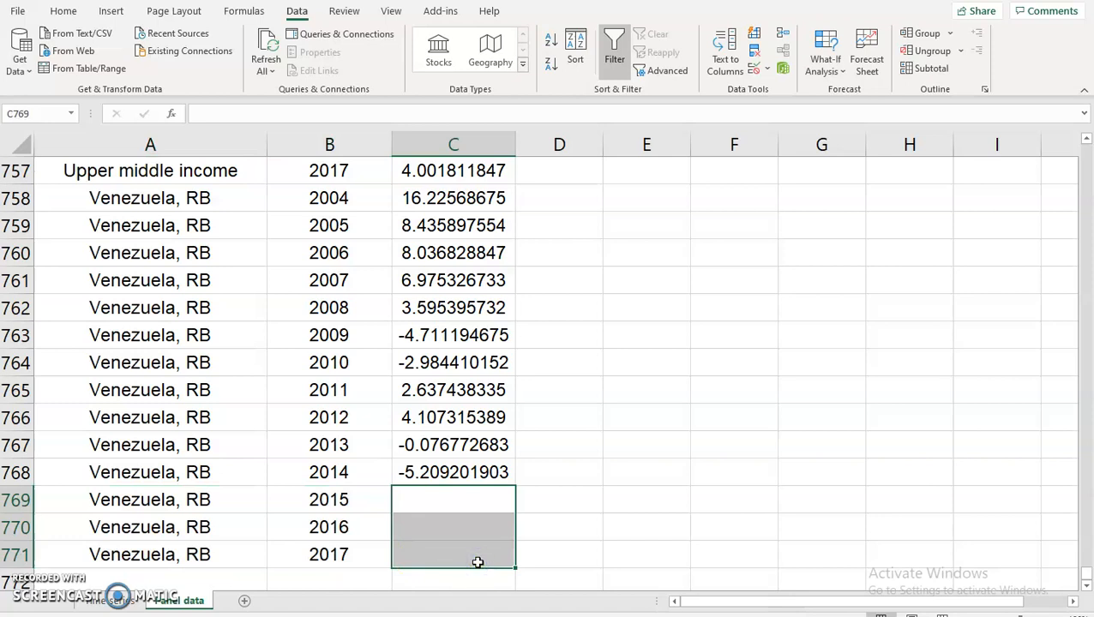
pyautogui.click(551, 465)
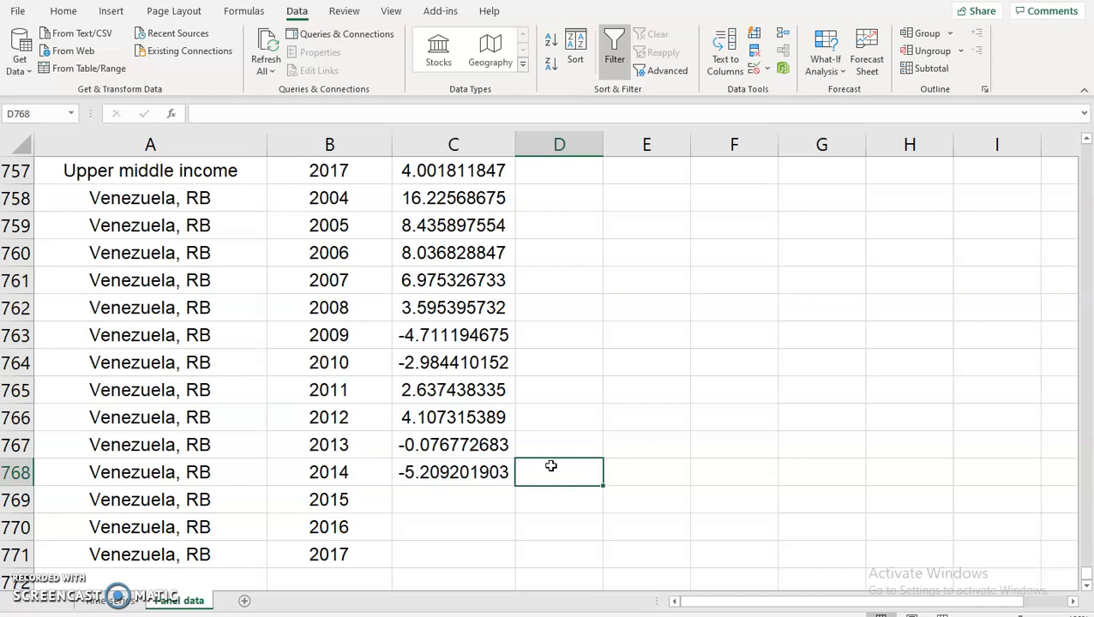
pyautogui.click(464, 497)
# Verify that Venezuela, RB's rows run from 2004 through 2017.
pyautogui.scroll(11, 571, 464)
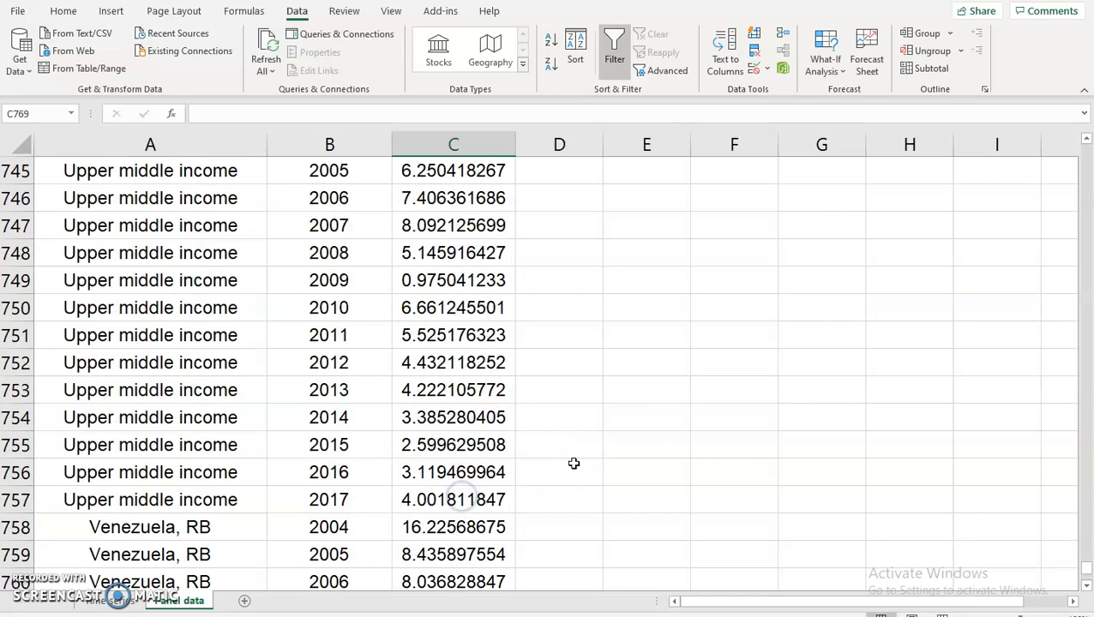
pyautogui.scroll(-8, 574, 464)
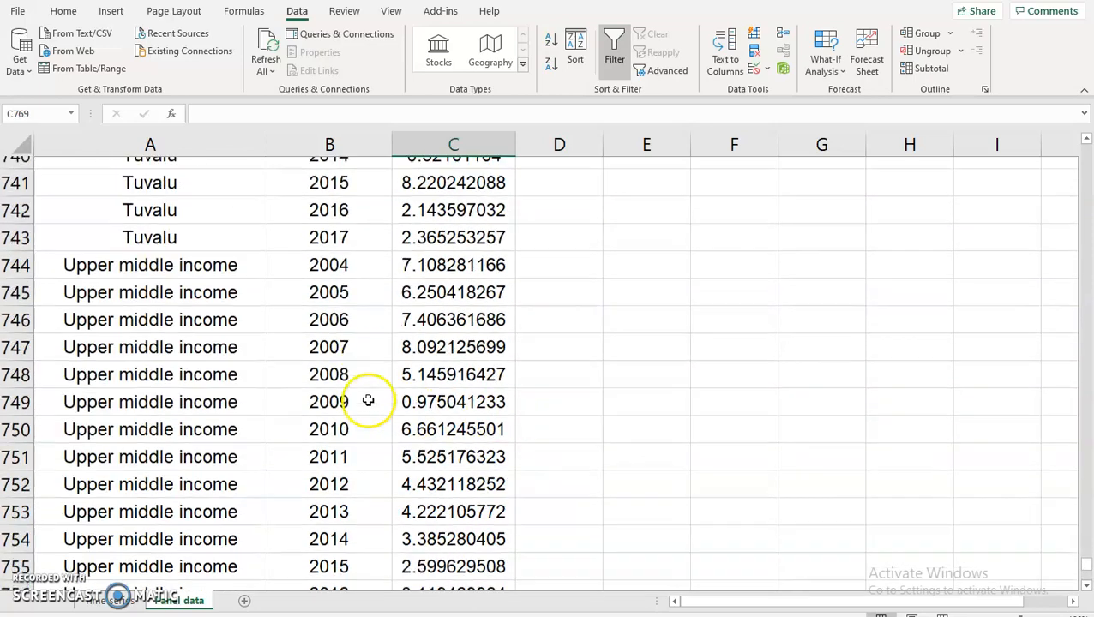
pyautogui.scroll(-2, 346, 393)
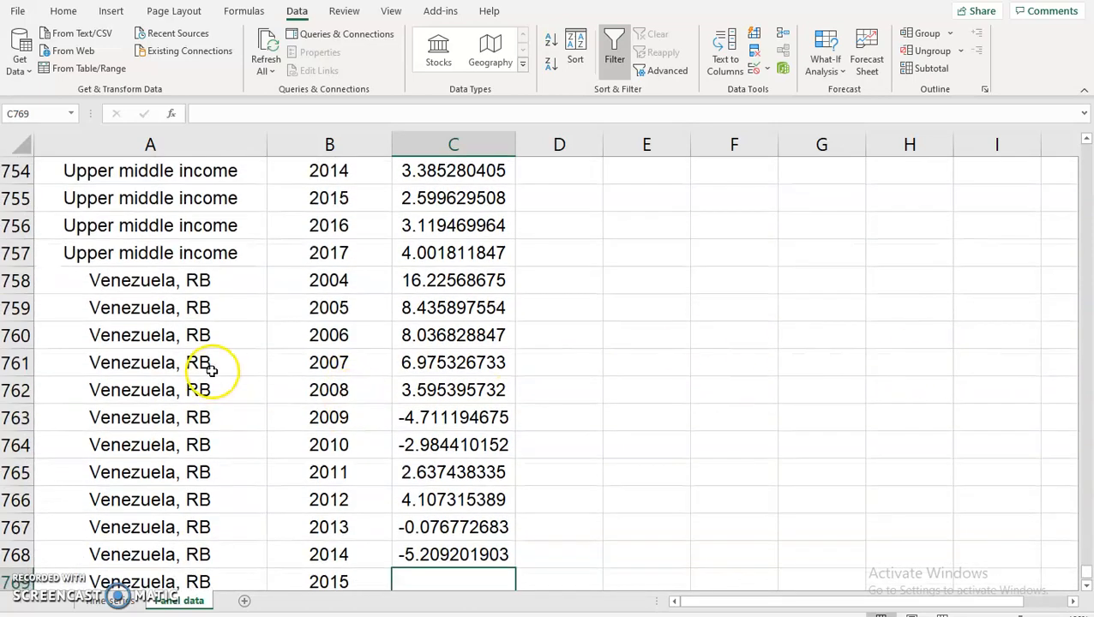
pyautogui.scroll(-1, 212, 369)
pyautogui.moveTo(226, 199); pyautogui.dragTo(207, 546)
pyautogui.moveTo(326, 203); pyautogui.dragTo(336, 555)
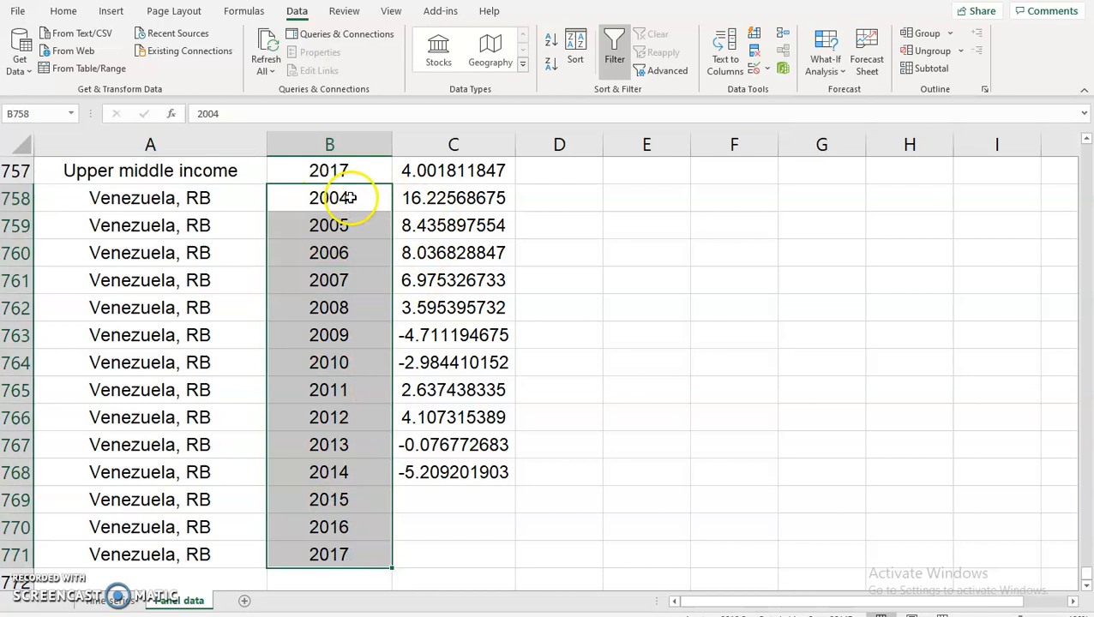
pyautogui.click(351, 198)
pyautogui.click(339, 558)
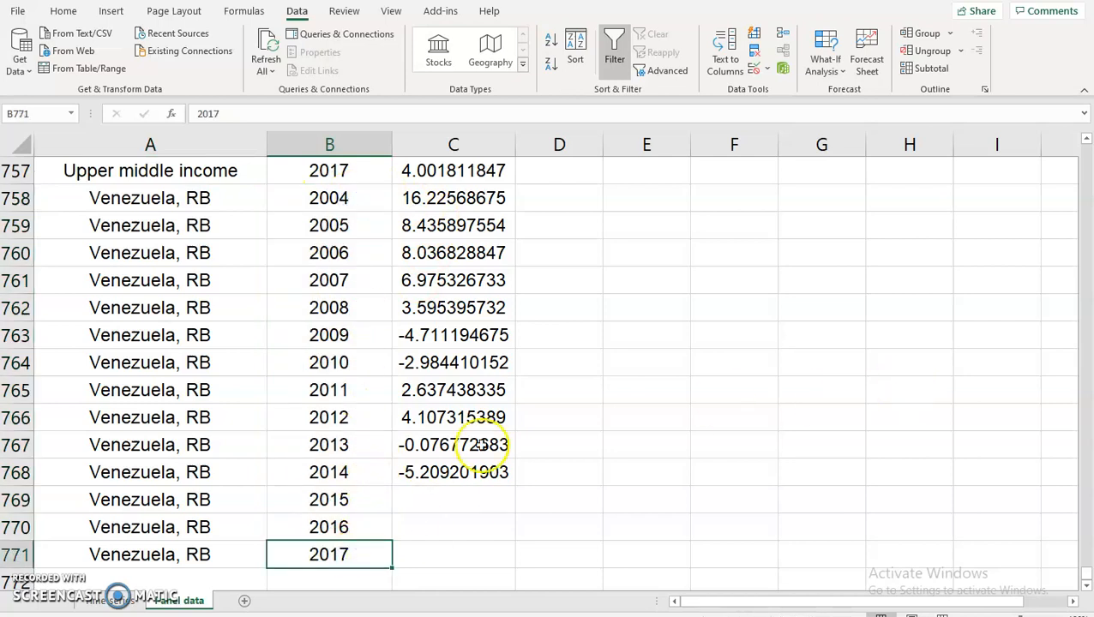
# Return to the top of the sheet, check the GDP value in C6, and minimize Excel.
pyautogui.moveTo(1082, 577); pyautogui.dragTo(1085, 153)
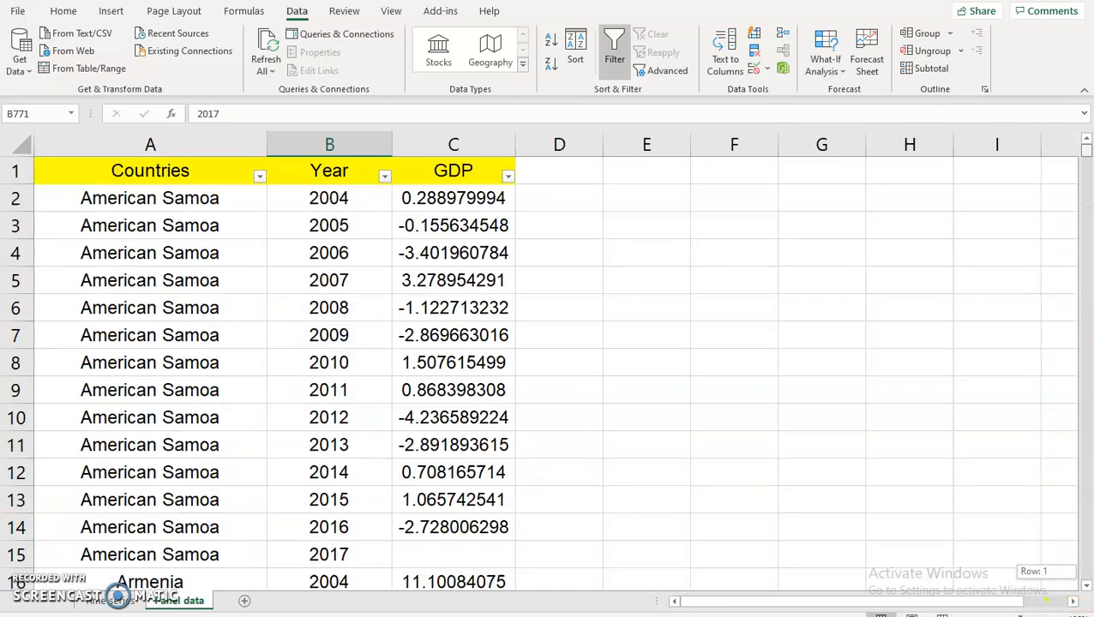
pyautogui.click(392, 301)
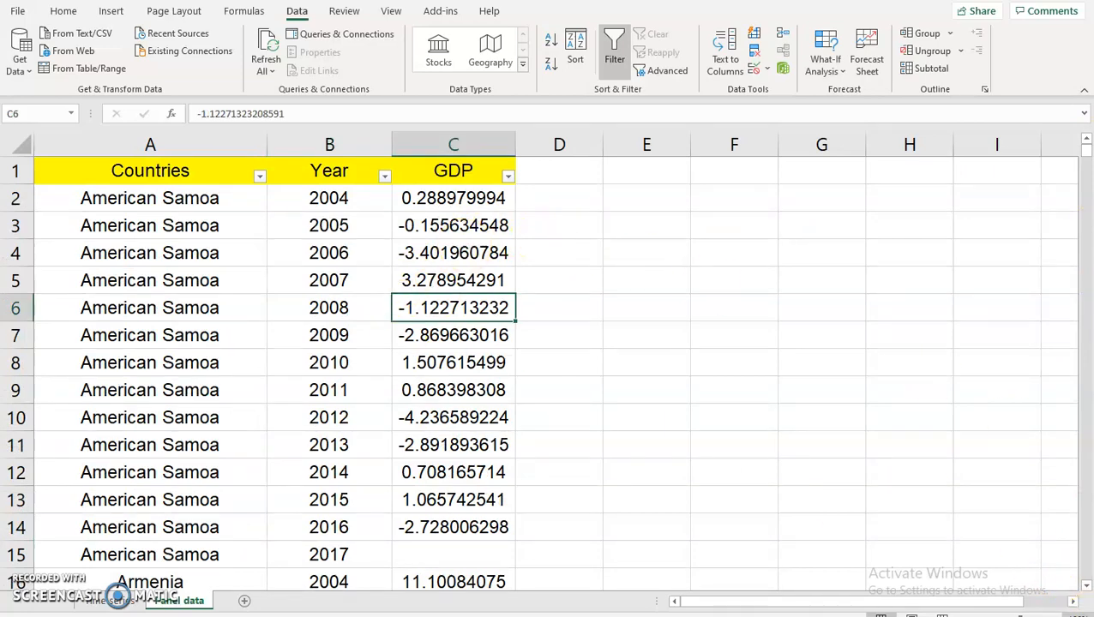
pyautogui.click(1091, 615)
pyautogui.click(277, 542)
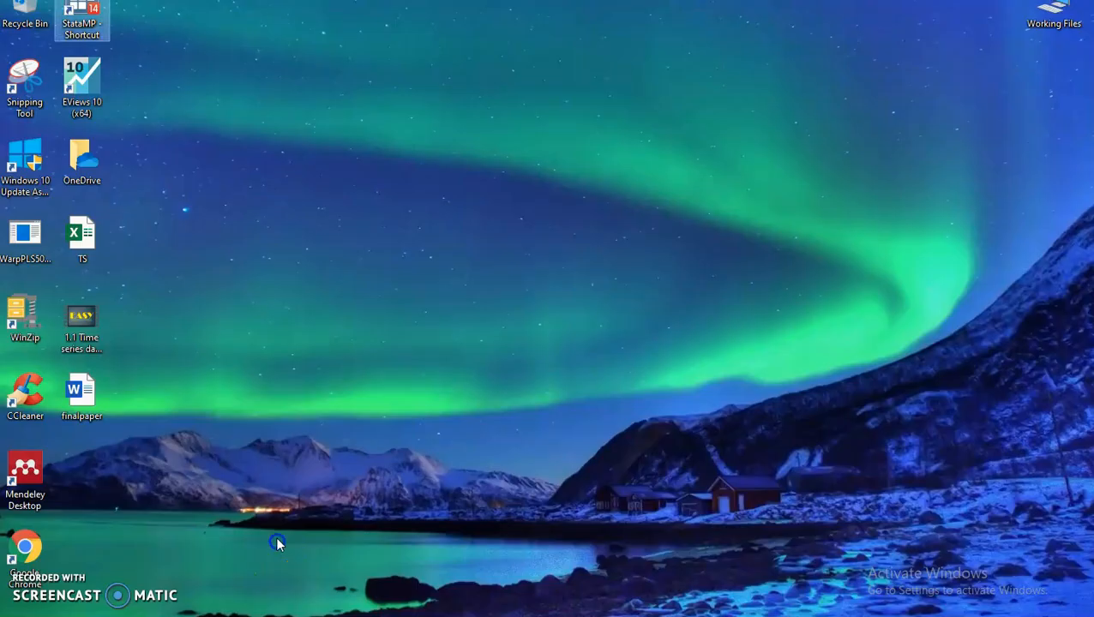
# Launch EViews 10 from its desktop shortcut.
pyautogui.doubleClick(75, 94)
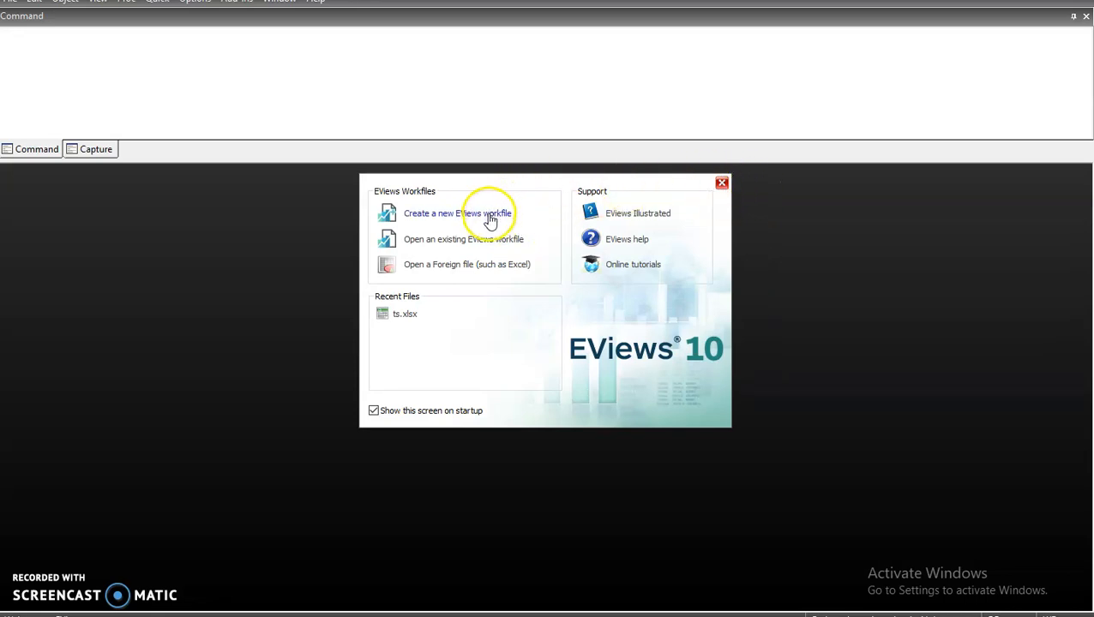
# Create a new workfile: Balanced Panel, Annual, start 2004, end 2017, 55 cross sections.
pyautogui.click(490, 221)
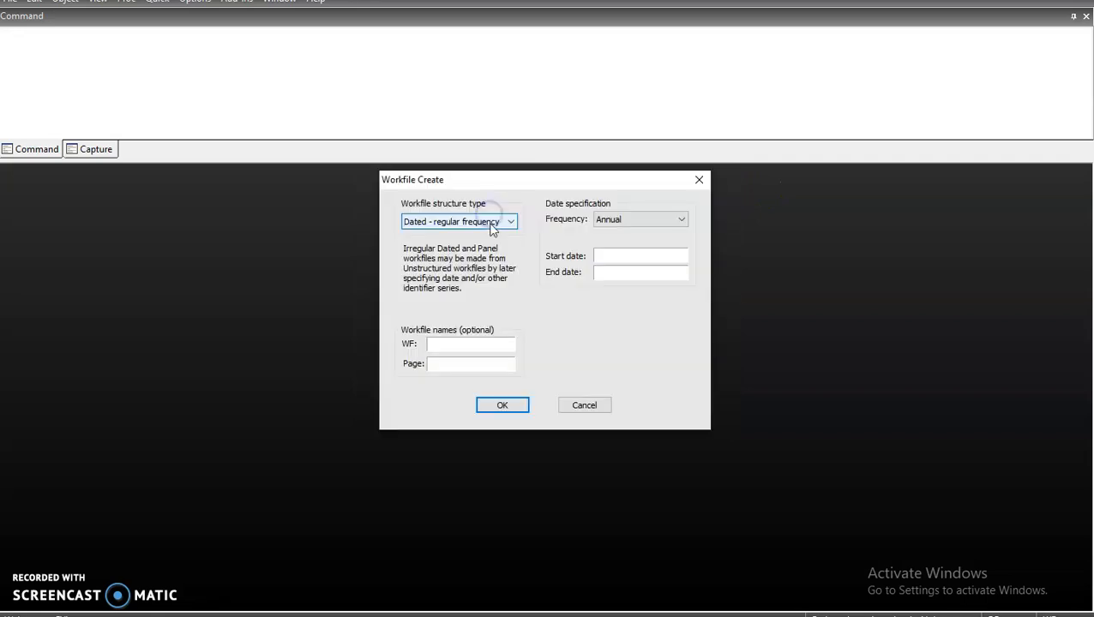
pyautogui.click(488, 222)
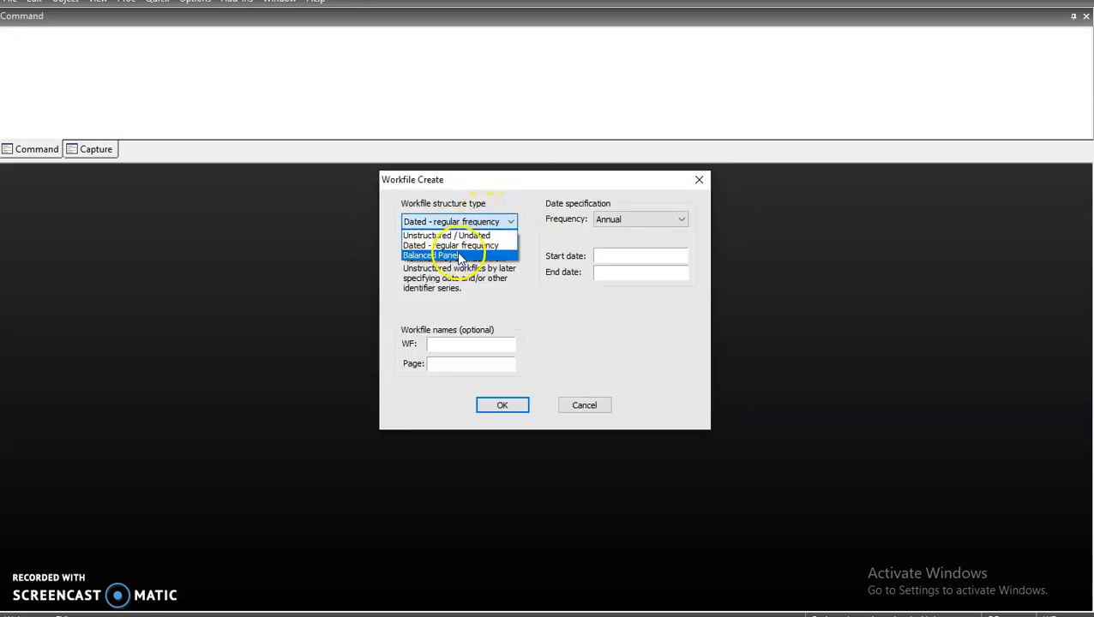
pyautogui.click(459, 257)
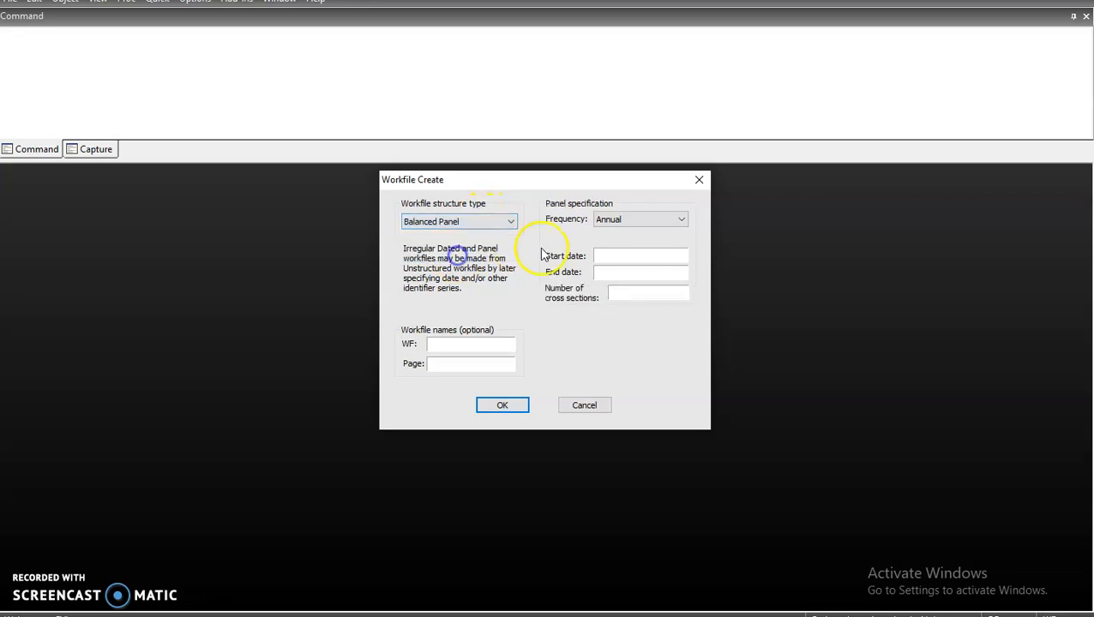
pyautogui.click(624, 221)
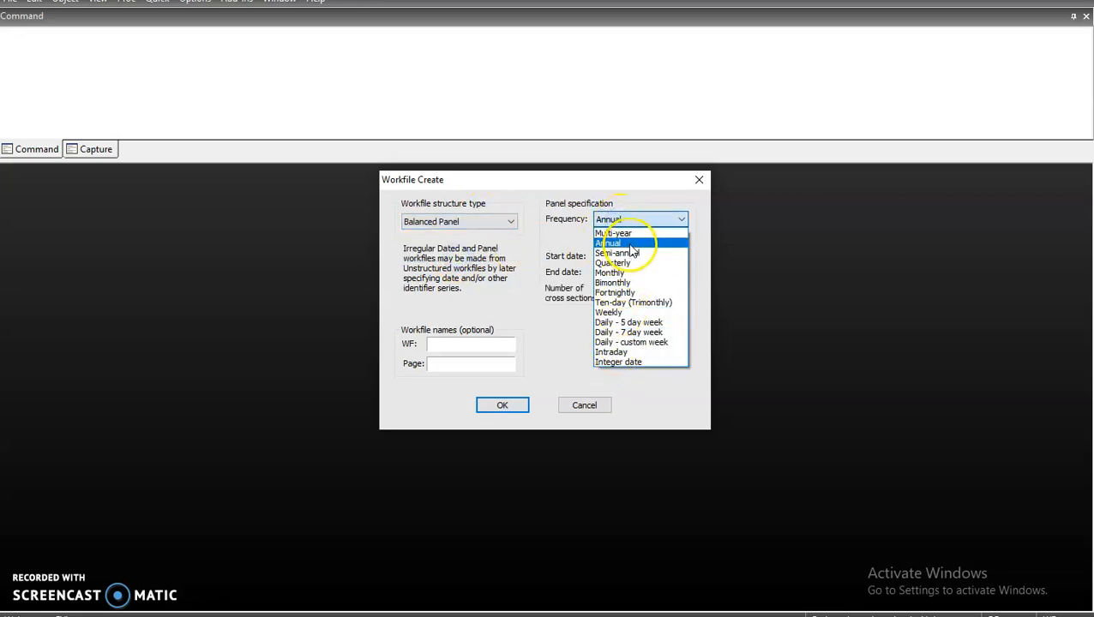
pyautogui.click(631, 246)
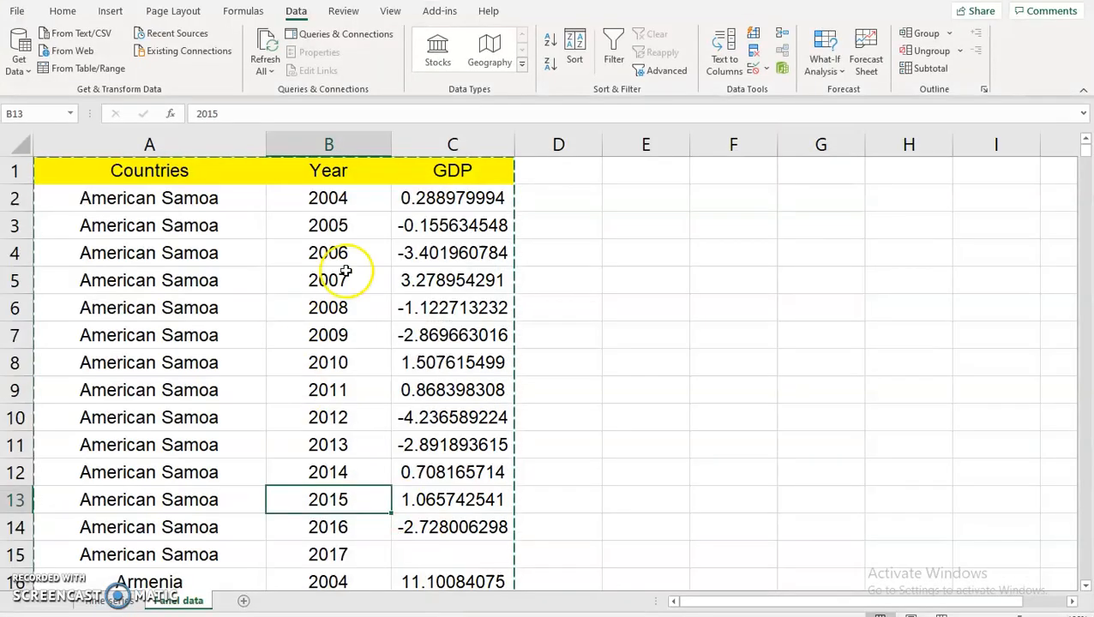
pyautogui.click(350, 206)
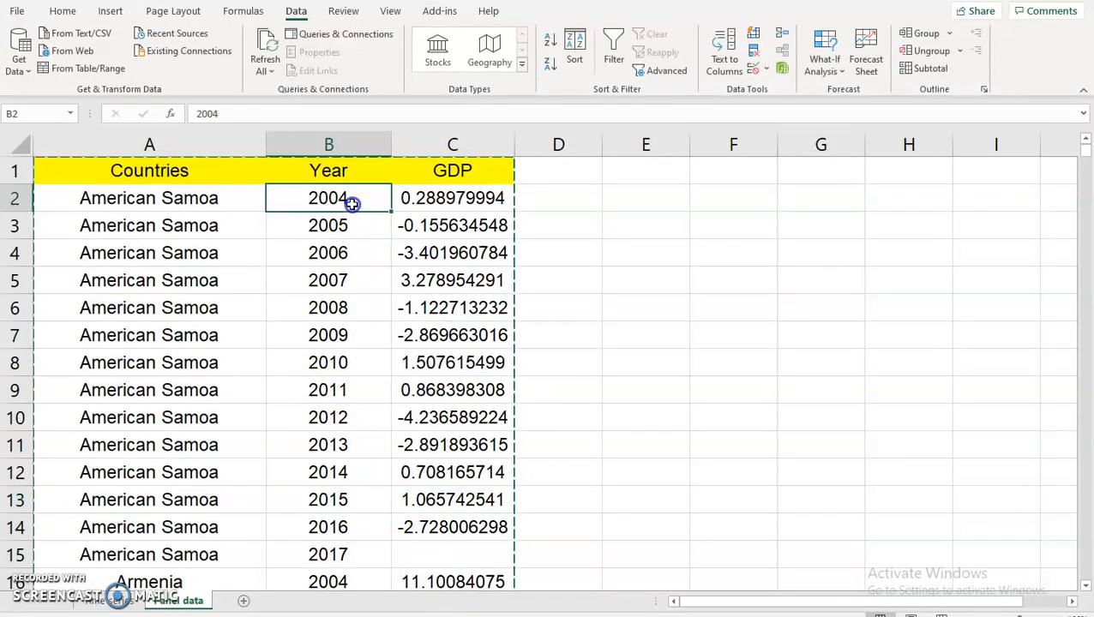
pyautogui.click(340, 553)
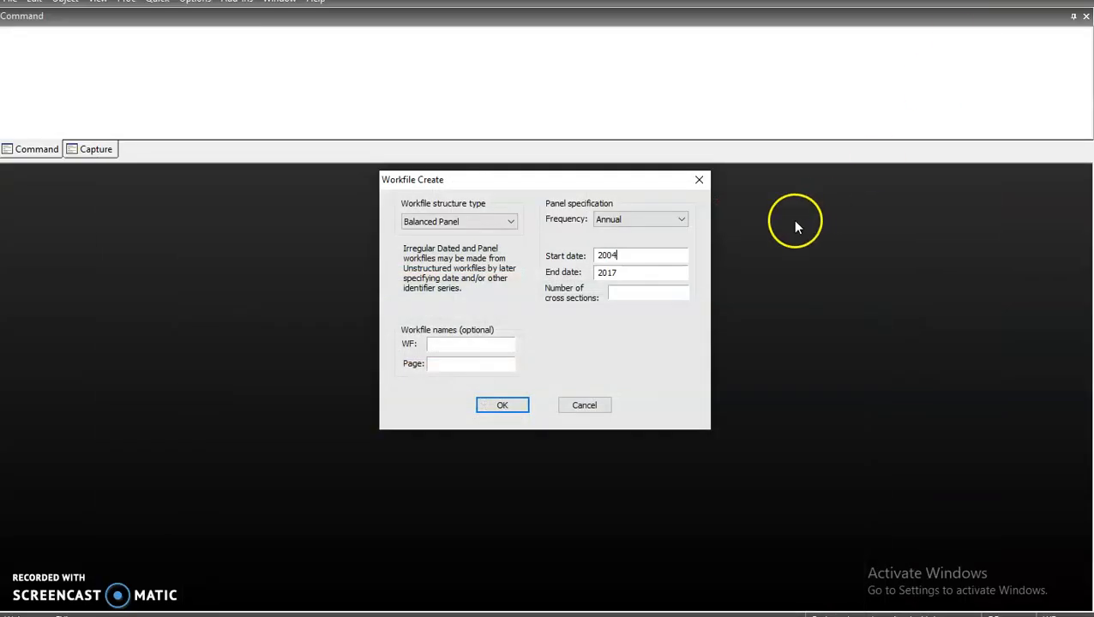
pyautogui.click(643, 289)
pyautogui.click(502, 406)
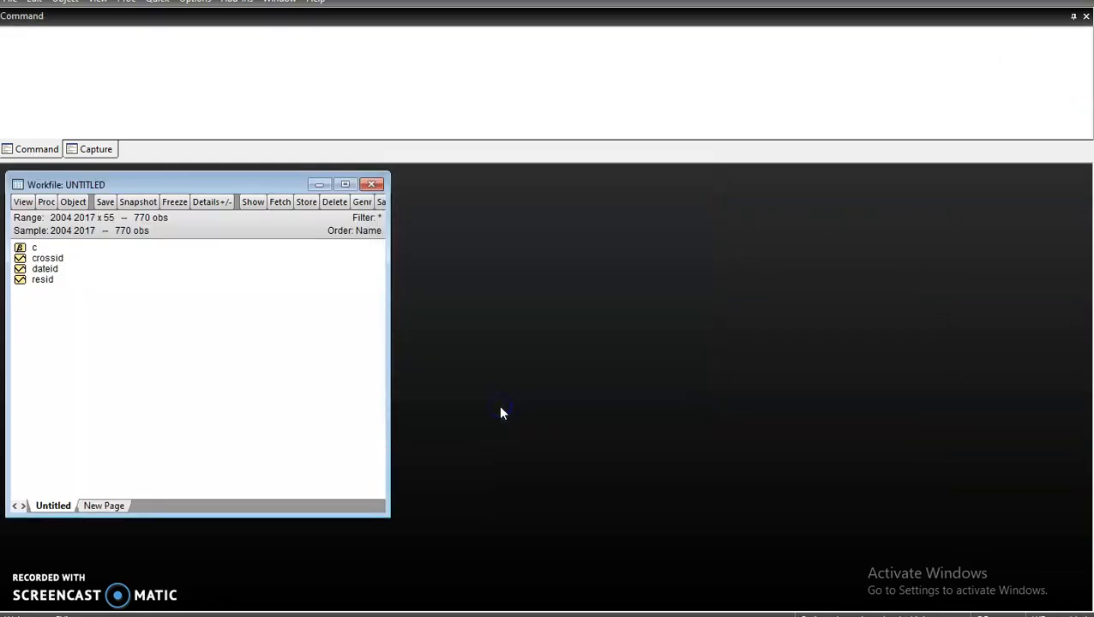
# Run DATA GDP in the command window to open an NA-filled gdp table, moved right.
pyautogui.click(54, 52)
pyautogui.click(422, 590)
pyautogui.click(476, 144)
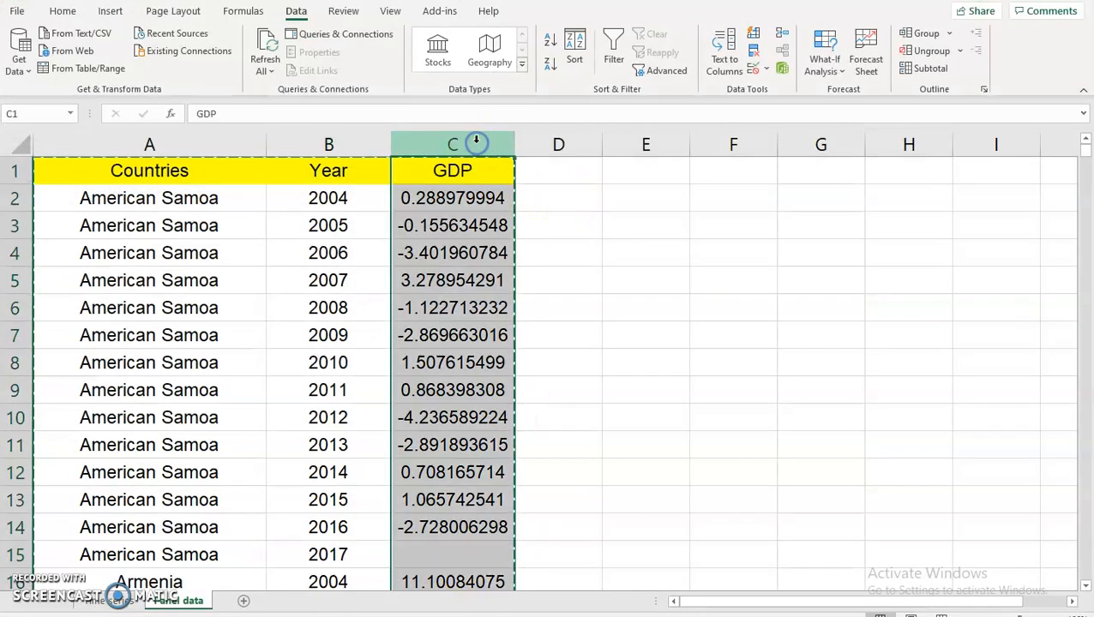
pyautogui.click(990, 1)
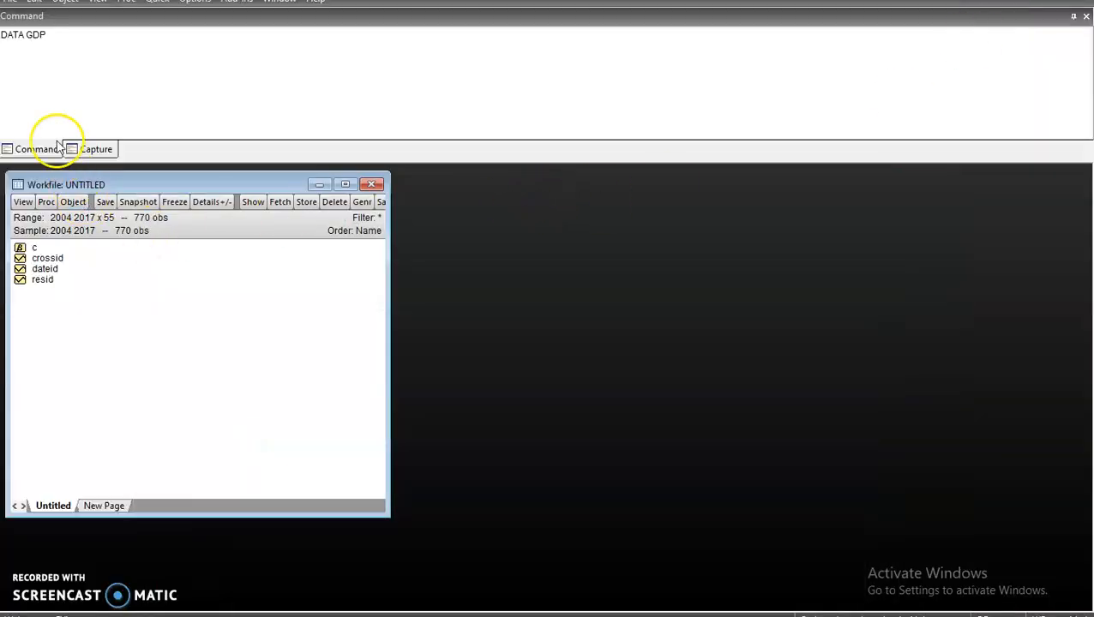
pyautogui.click(57, 39)
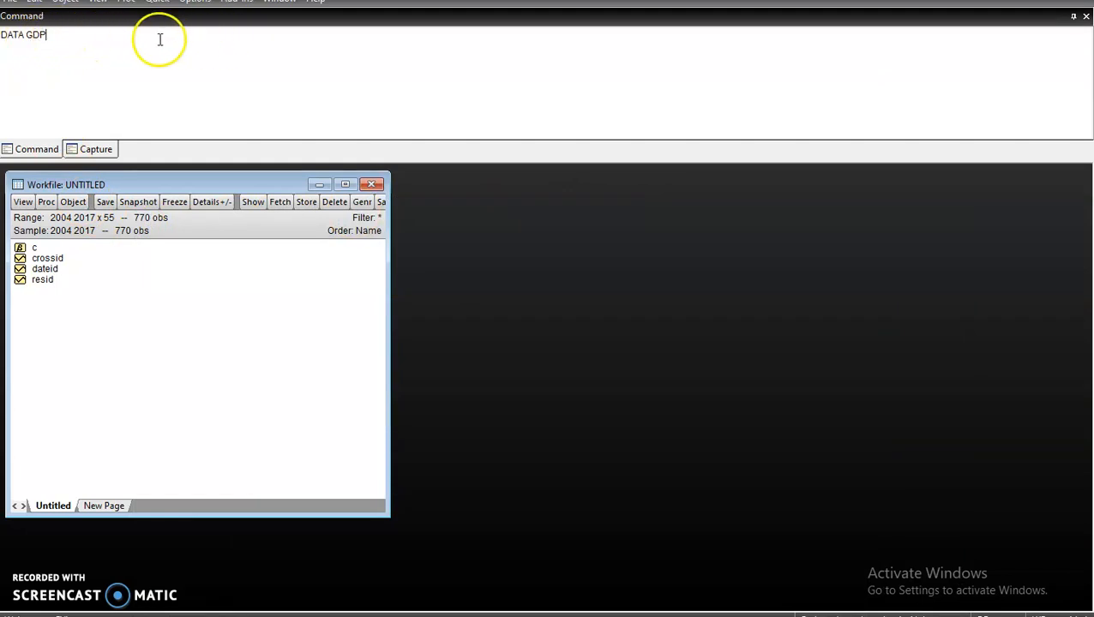
pyautogui.click(115, 37)
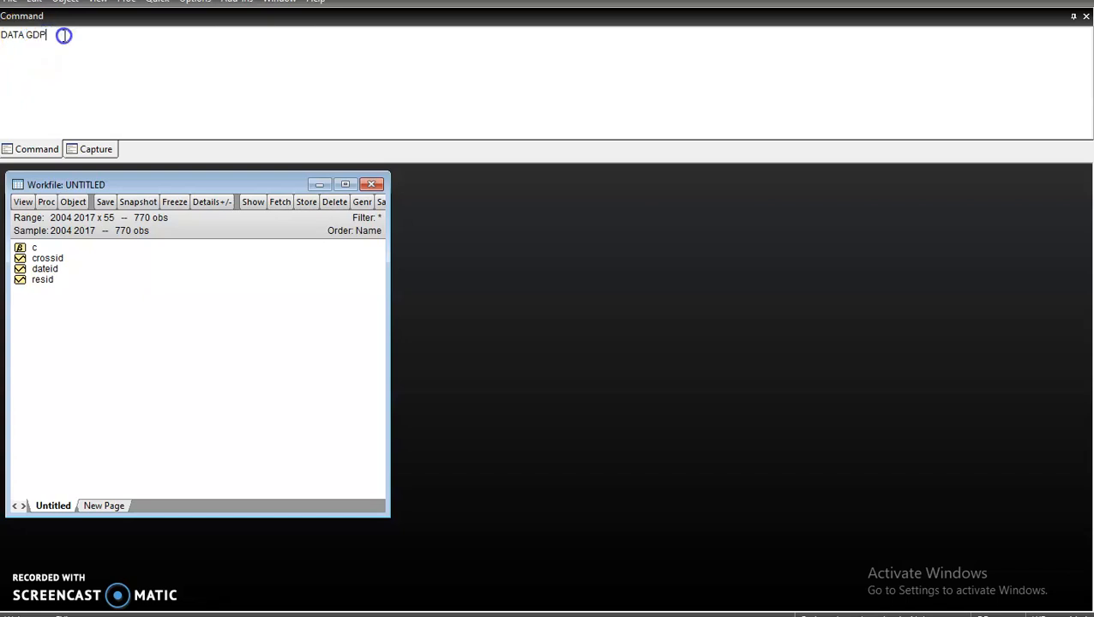
pyautogui.press('Return')
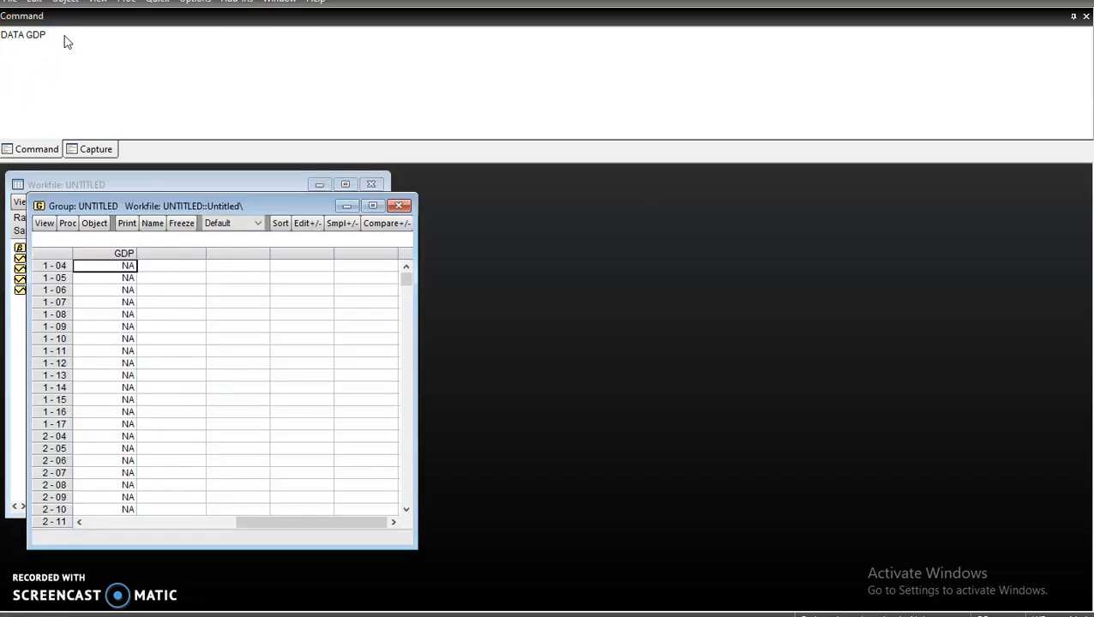
pyautogui.moveTo(415, 209); pyautogui.dragTo(585, 196)
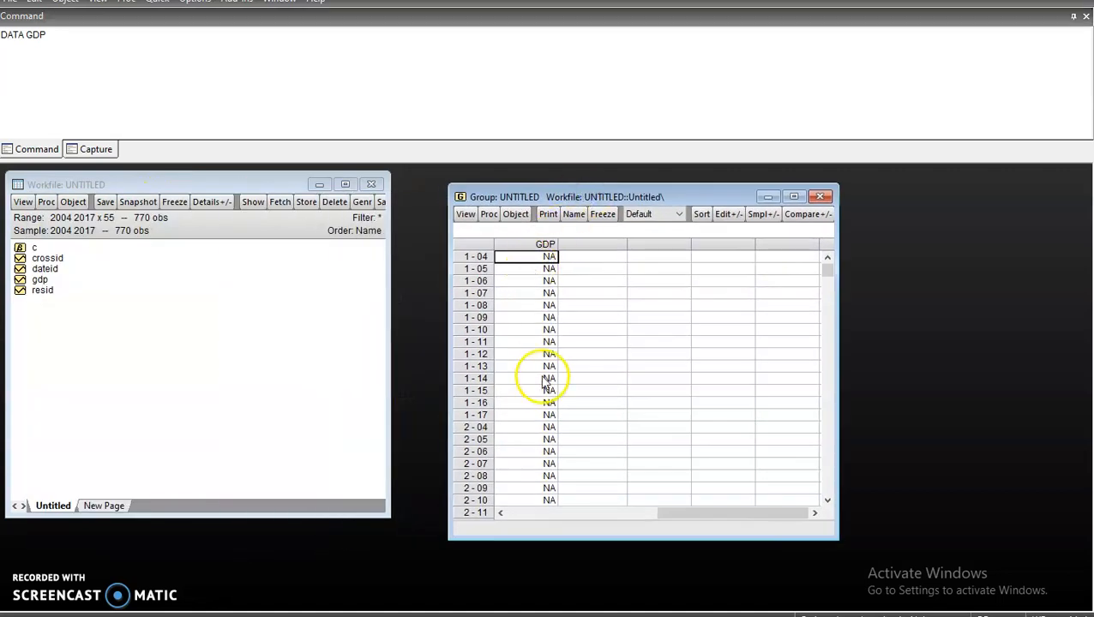
# Copy the 770 GDP values in C2:C771 of the Panel data sheet.
pyautogui.hotkey('alt', 'Tab')
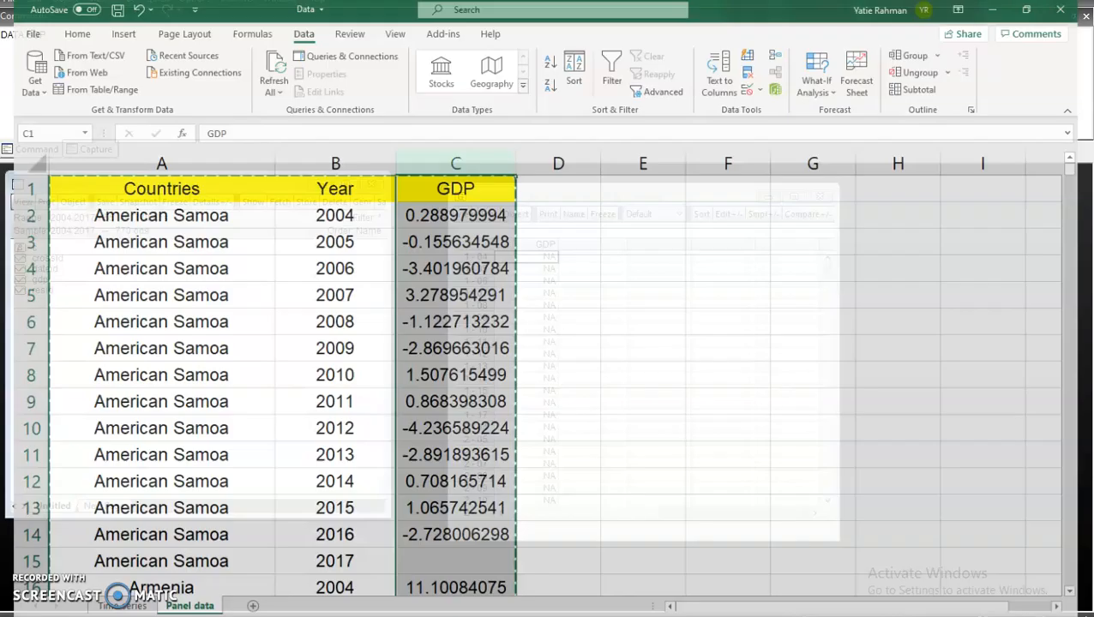
pyautogui.moveTo(458, 198); pyautogui.dragTo(439, 502)
pyautogui.rightClick(439, 439)
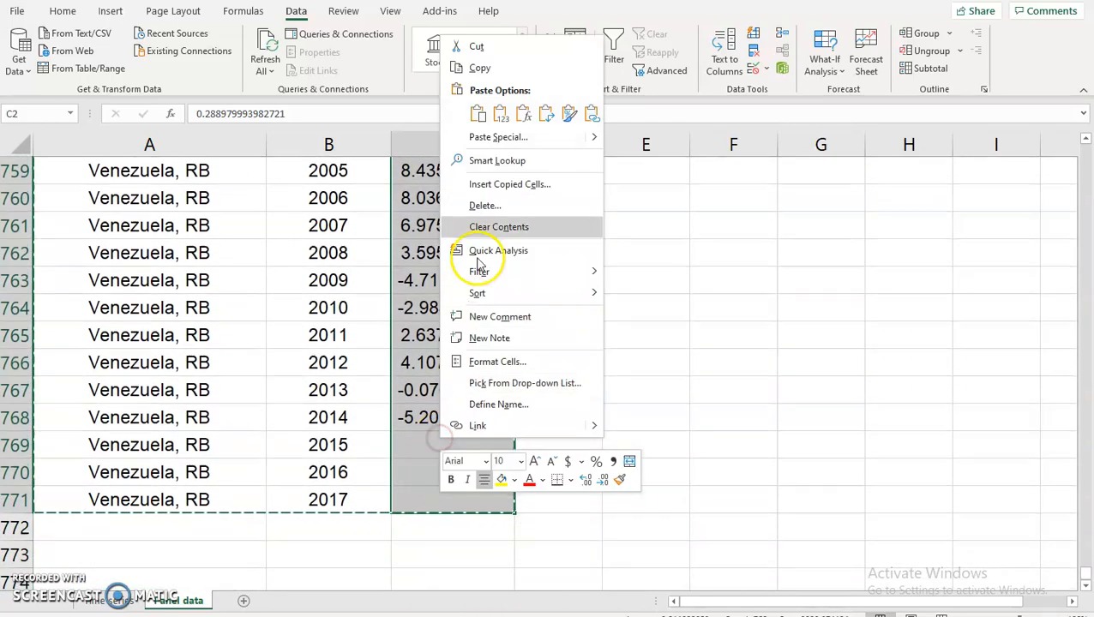
pyautogui.click(504, 70)
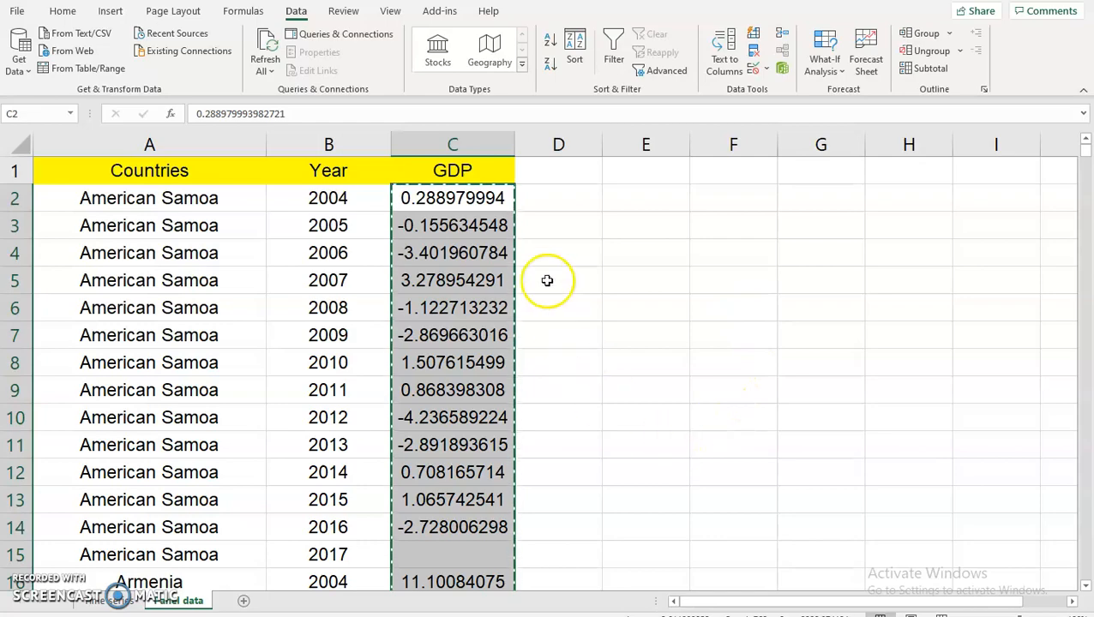
# Paste the copied GDP values into the gdp series and spot-check entries through 2017.
pyautogui.hotkey('alt', 'Tab')
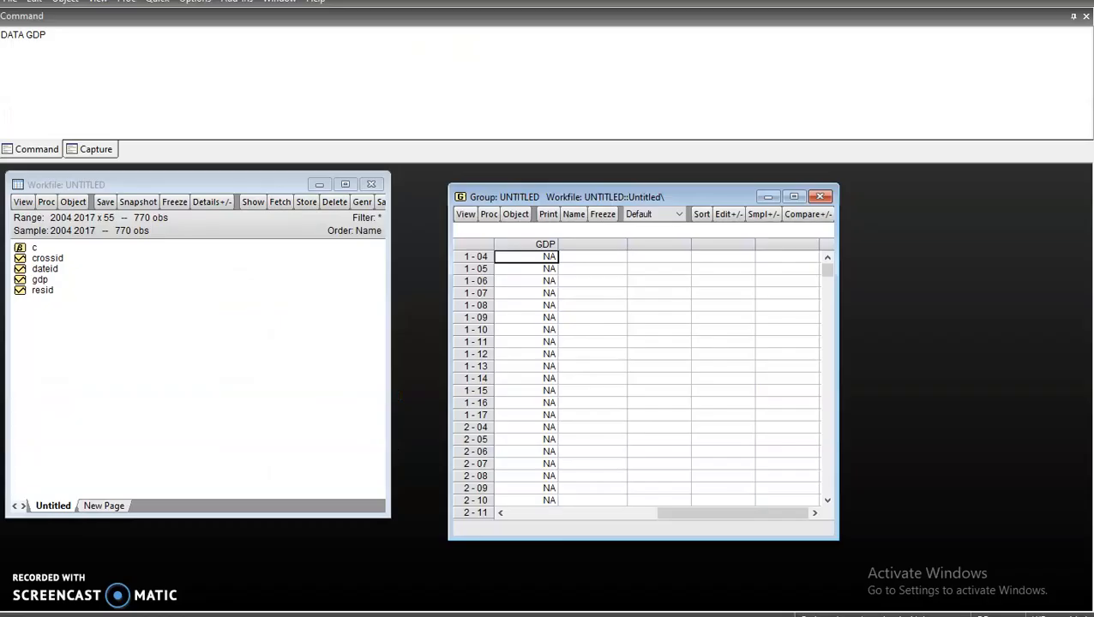
pyautogui.rightClick(544, 259)
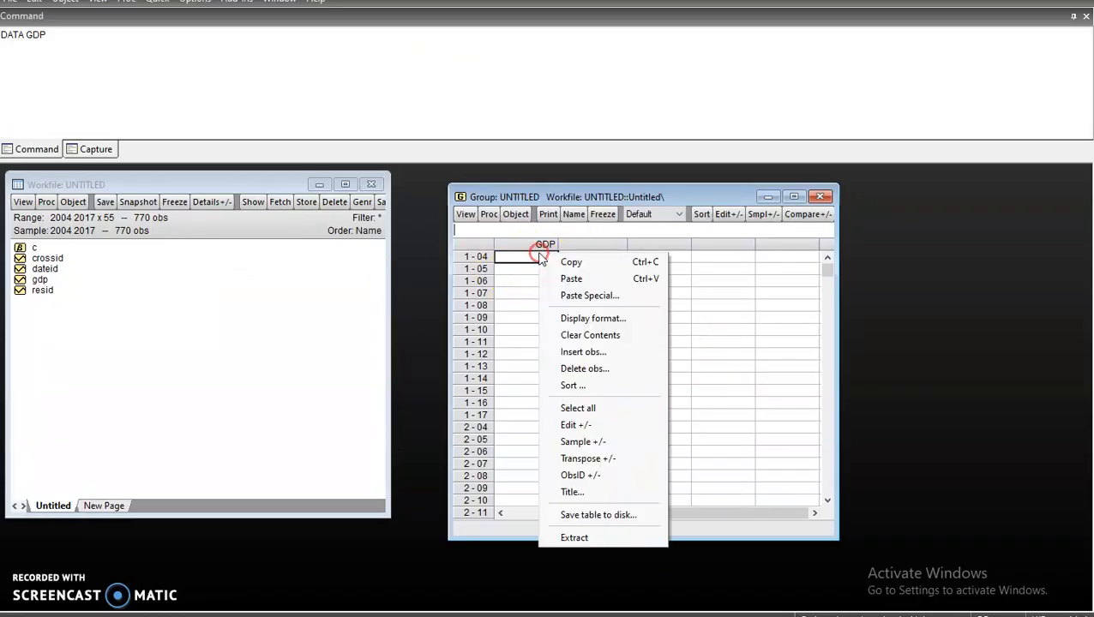
pyautogui.click(571, 277)
pyautogui.scroll(-3, 547, 343)
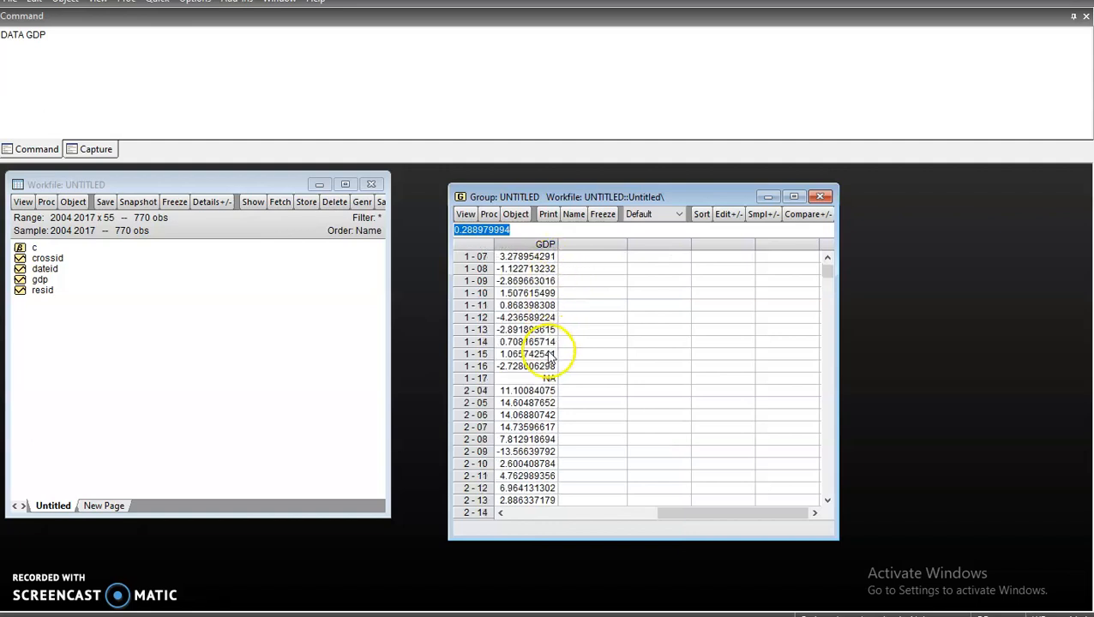
pyautogui.moveTo(830, 275); pyautogui.dragTo(834, 514)
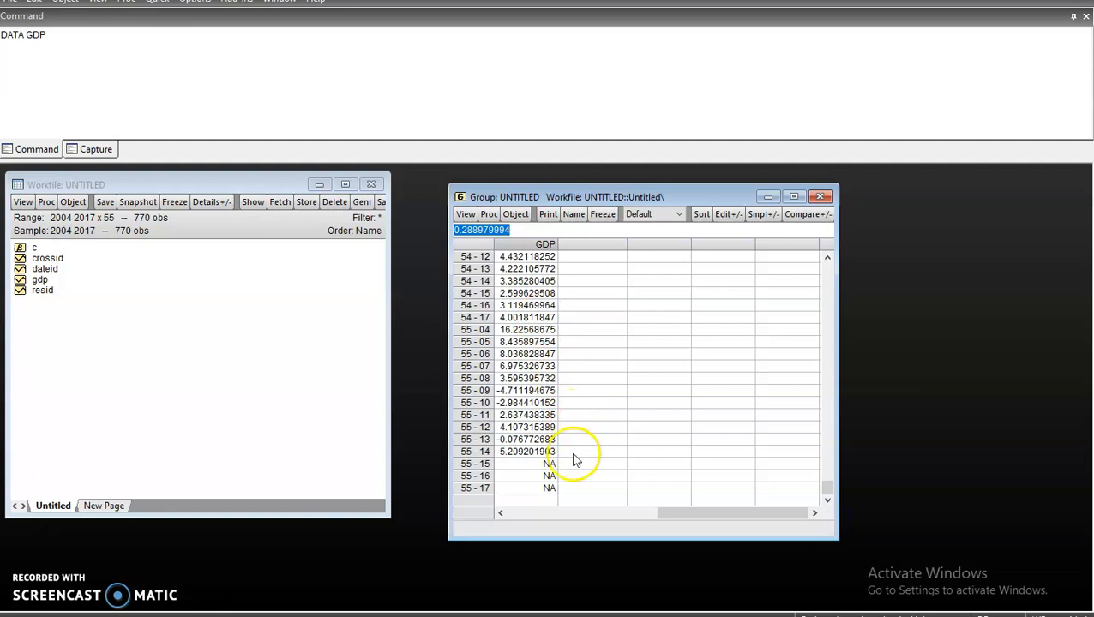
pyautogui.click(533, 477)
pyautogui.click(538, 489)
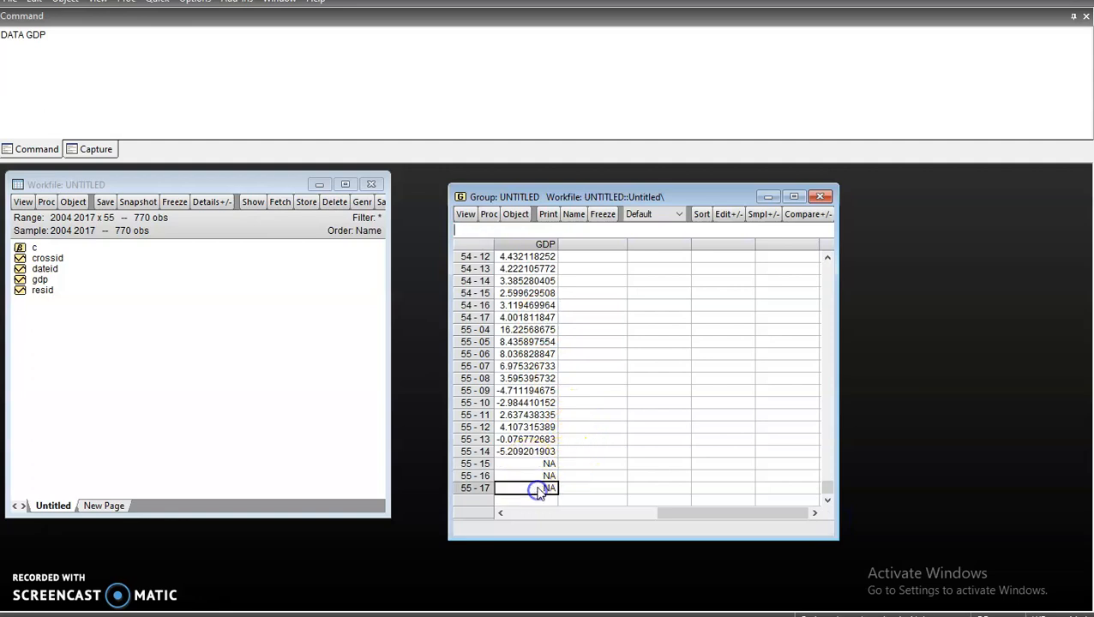
pyautogui.scroll(2, 567, 434)
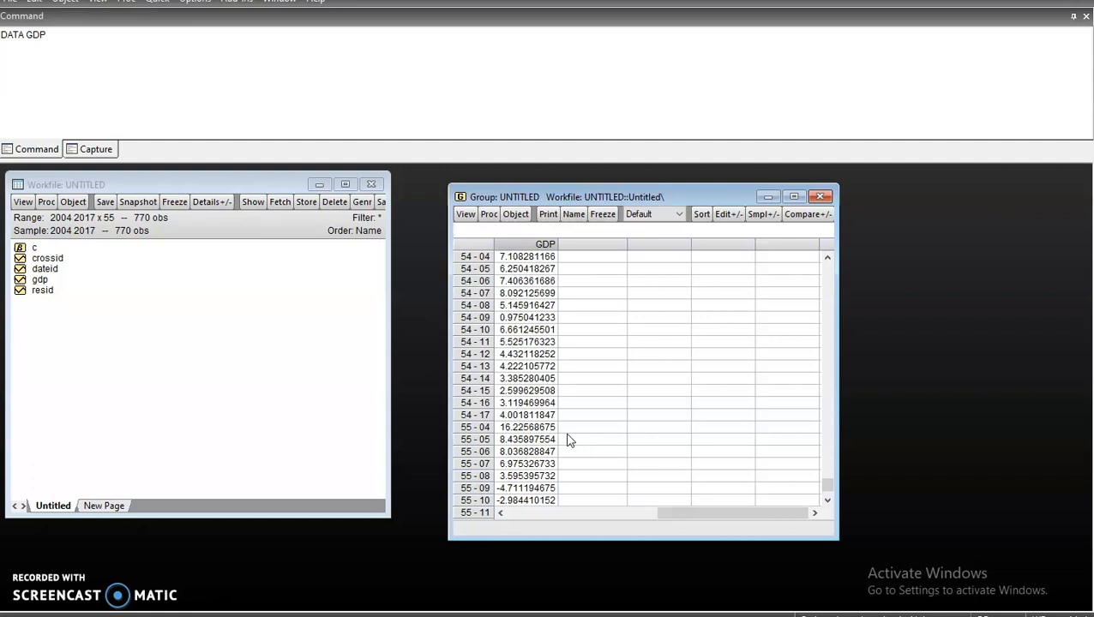
pyautogui.moveTo(827, 487); pyautogui.dragTo(832, 246)
pyautogui.click(569, 329)
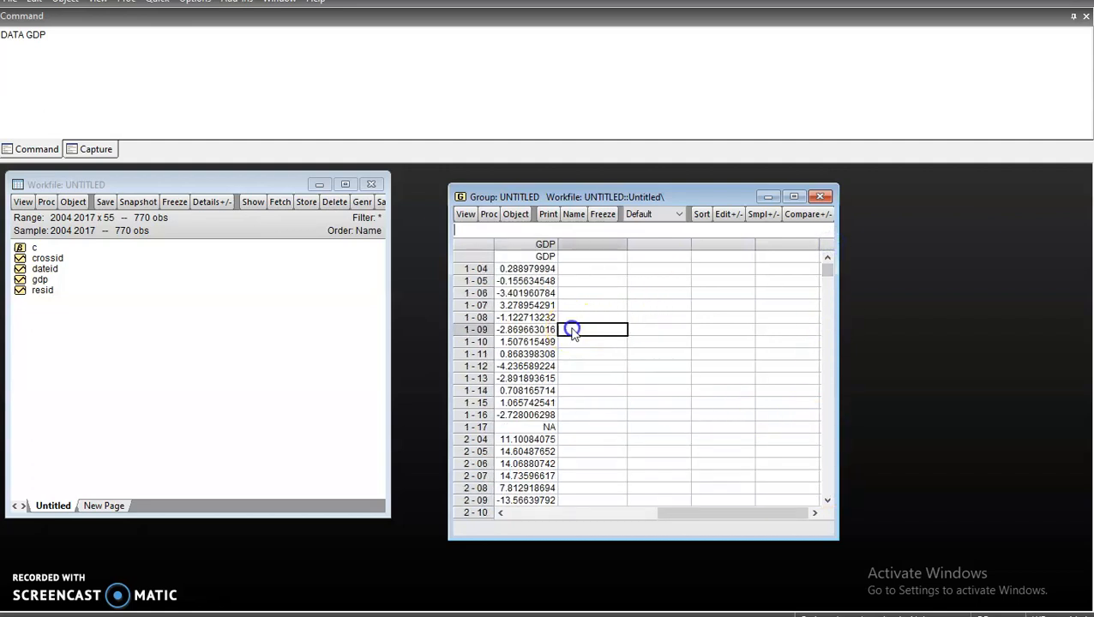
pyautogui.click(521, 354)
# Close and delete the untitled group, then select gdp in the workfile.
pyautogui.click(821, 197)
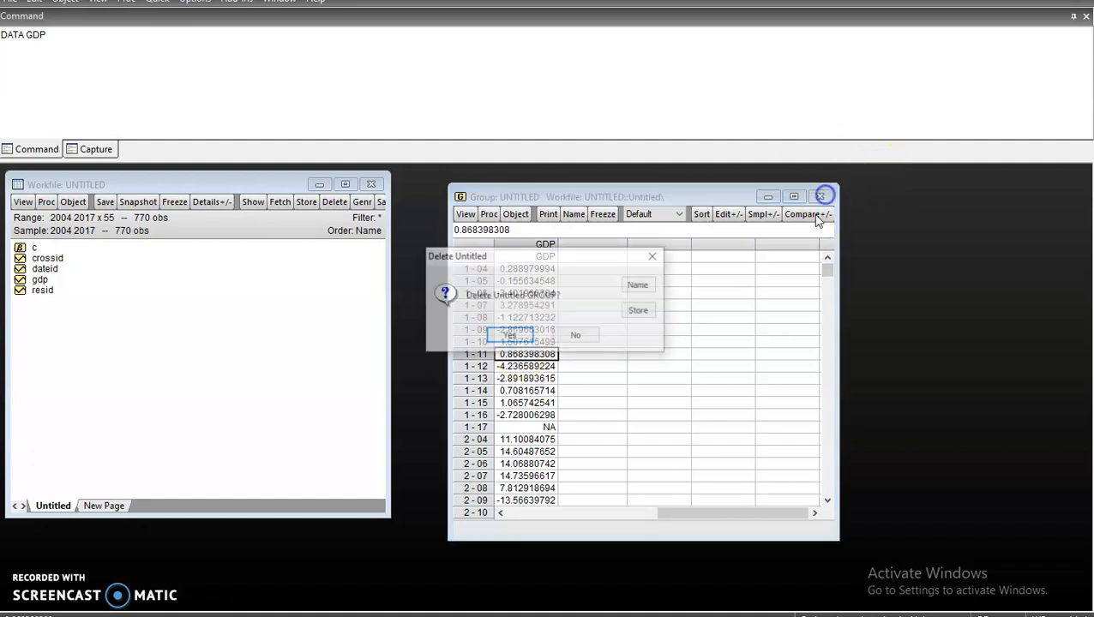
pyautogui.click(509, 336)
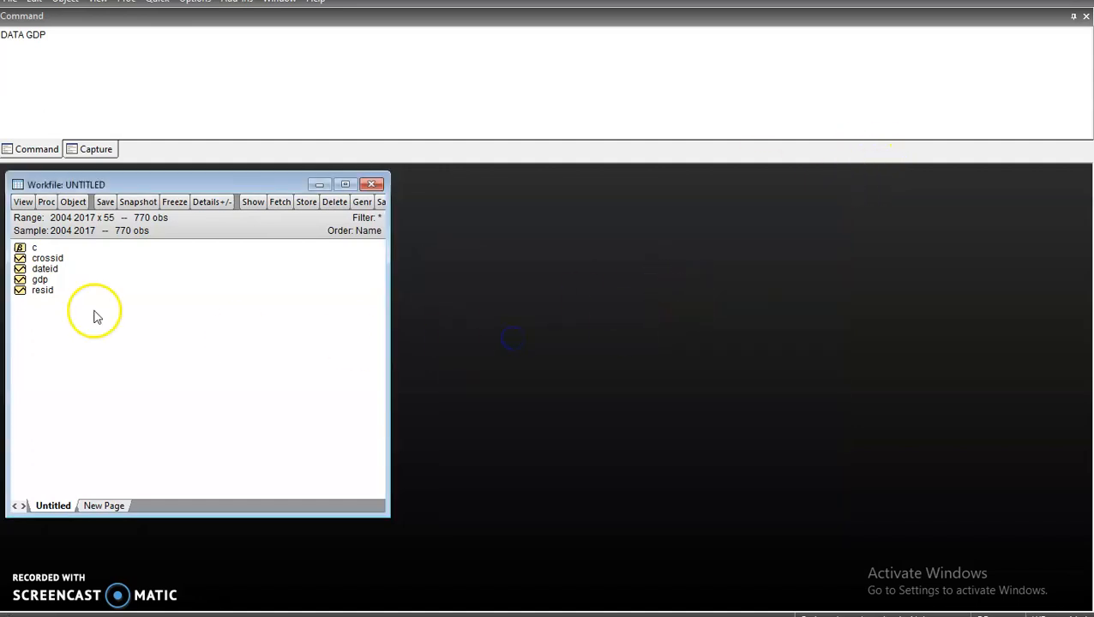
pyautogui.click(42, 280)
pyautogui.click(176, 184)
pyautogui.moveTo(168, 185); pyautogui.dragTo(604, 189)
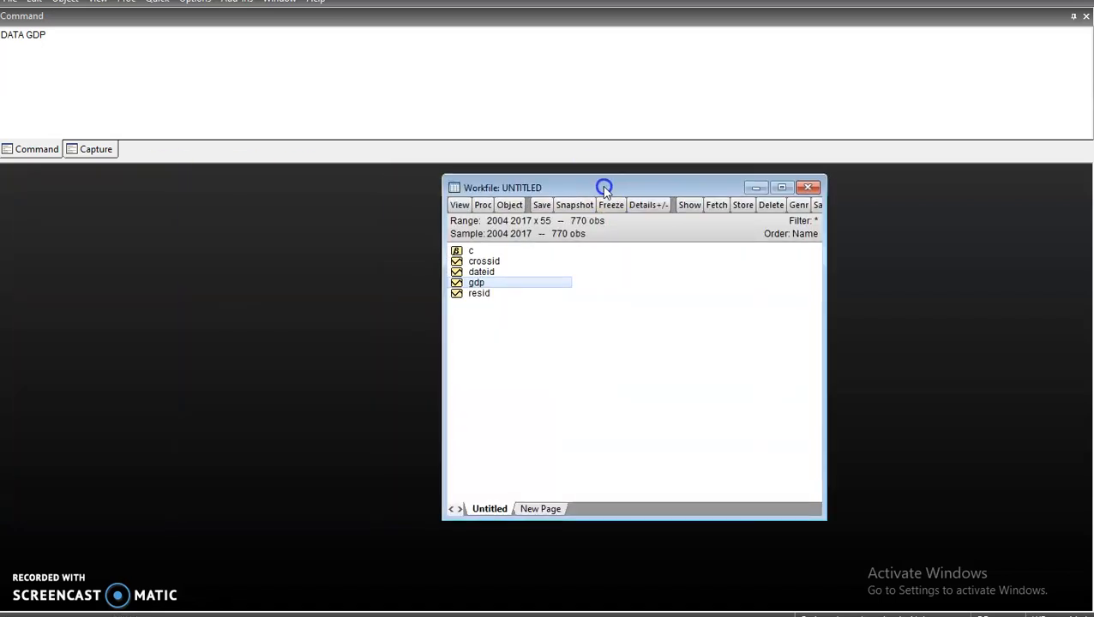
pyautogui.doubleClick(491, 260)
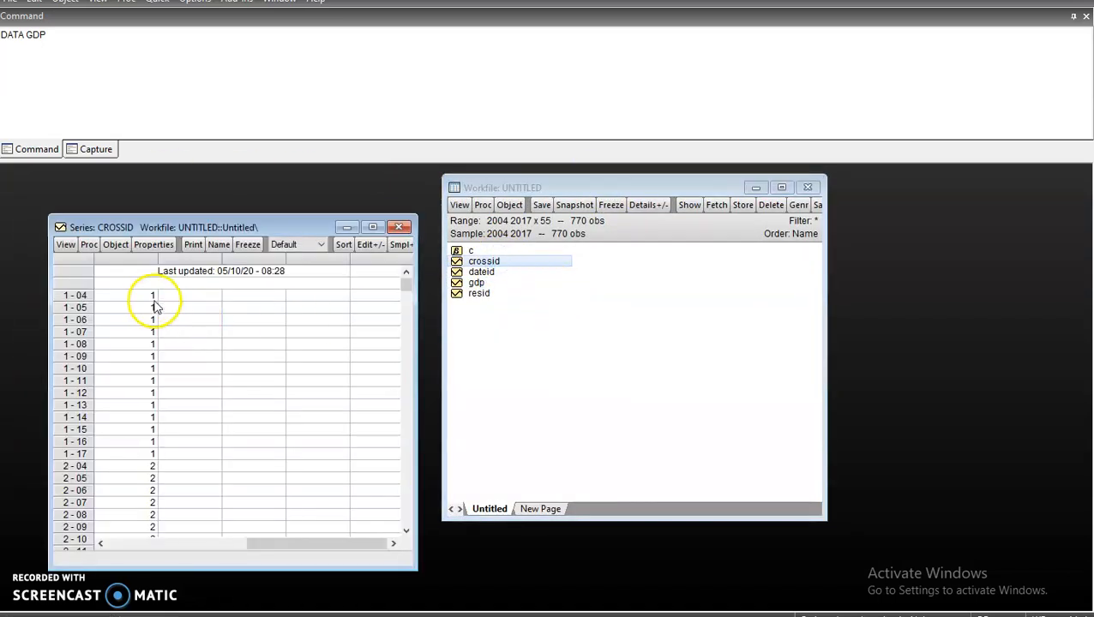
pyautogui.scroll(-1, 128, 428)
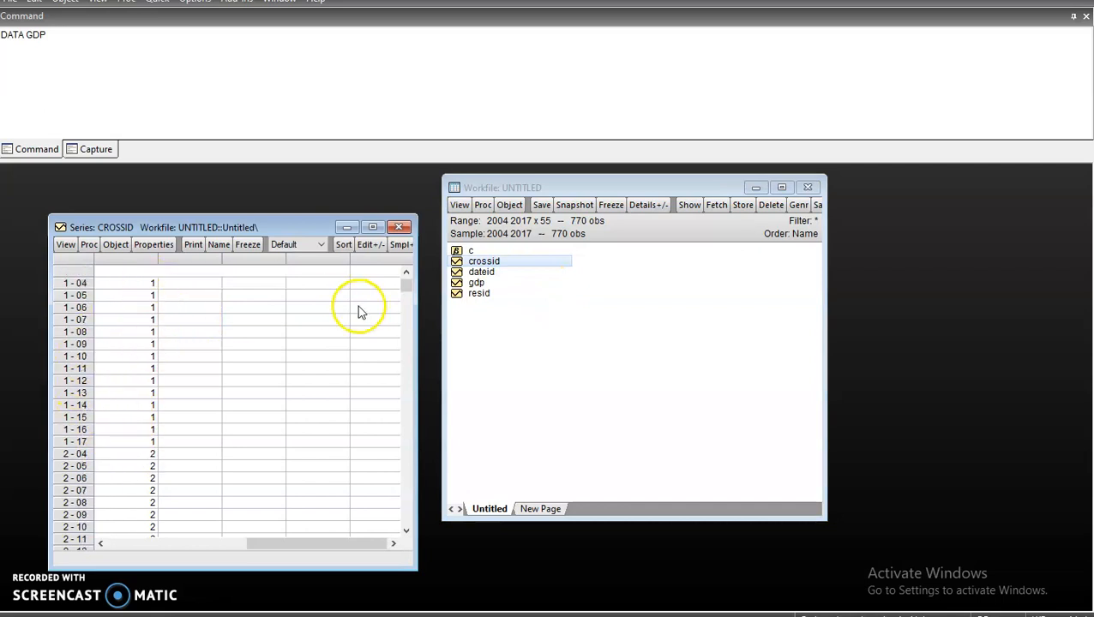
pyautogui.moveTo(407, 286); pyautogui.dragTo(419, 551)
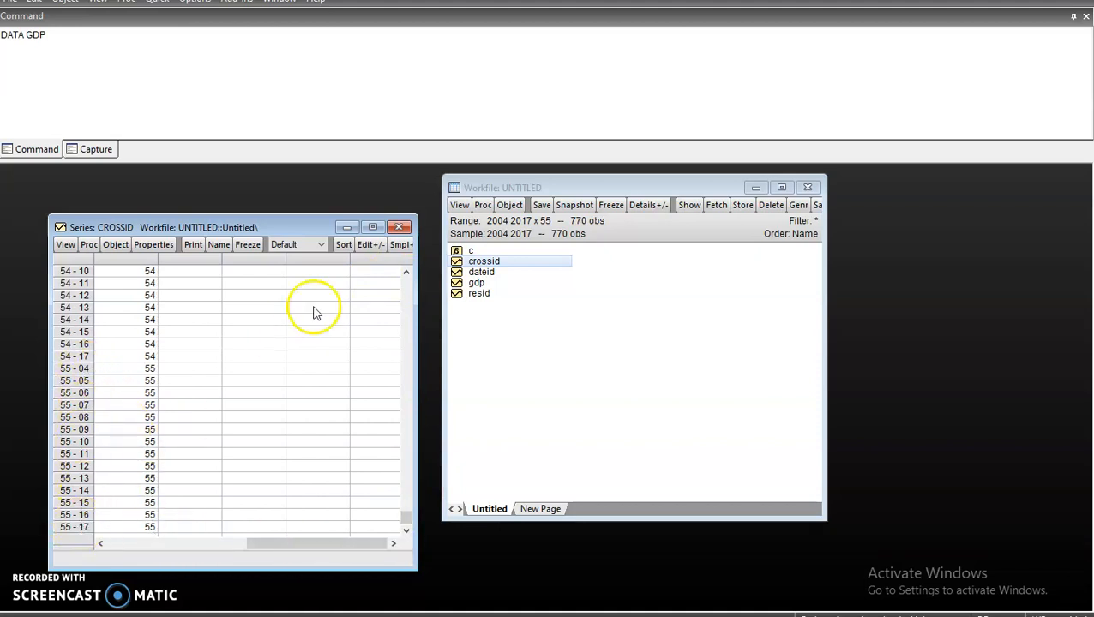
pyautogui.click(400, 228)
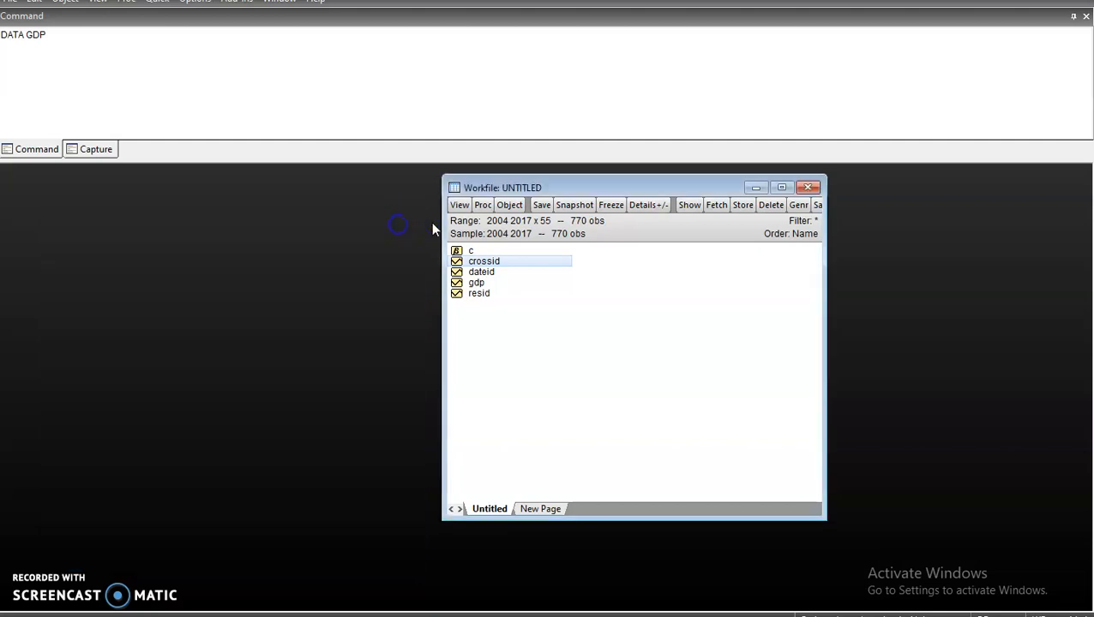
pyautogui.doubleClick(490, 275)
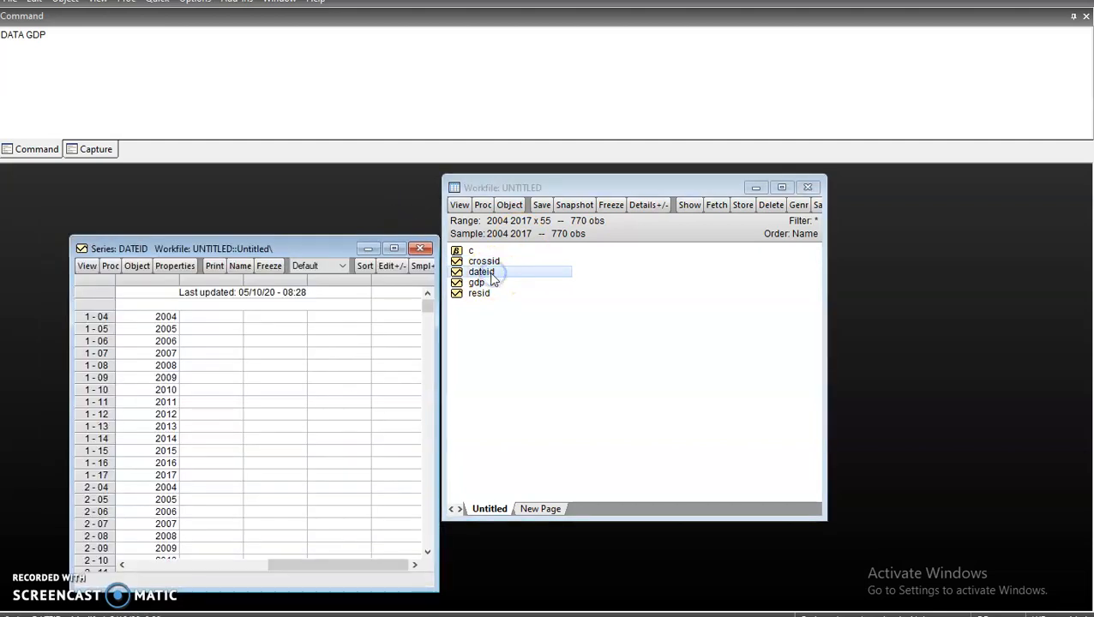
pyautogui.click(163, 316)
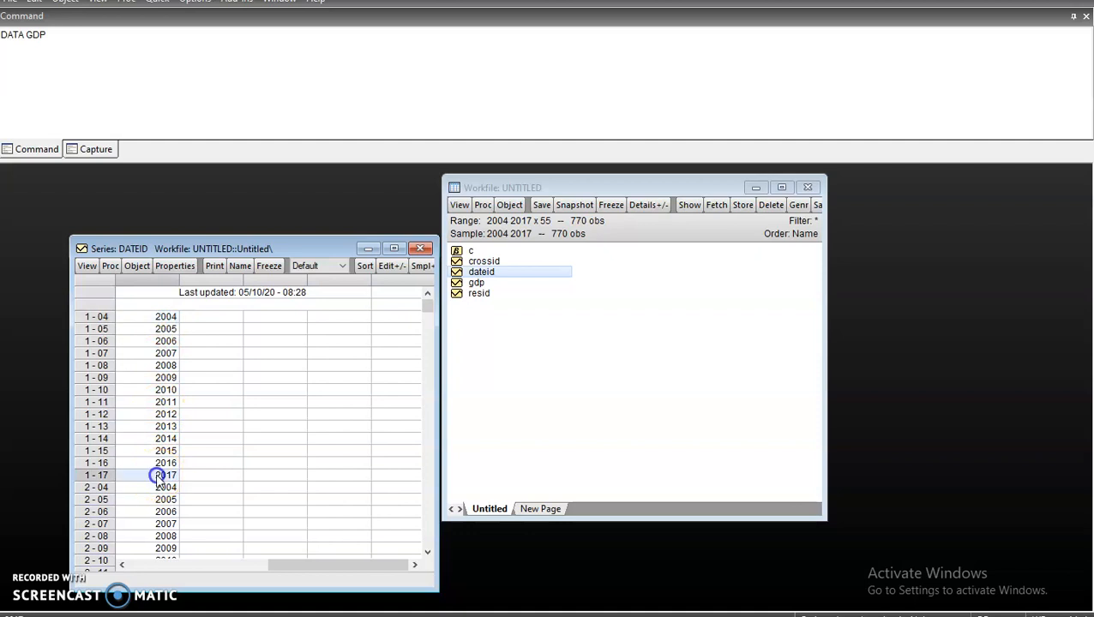
pyautogui.click(167, 317)
pyautogui.click(163, 477)
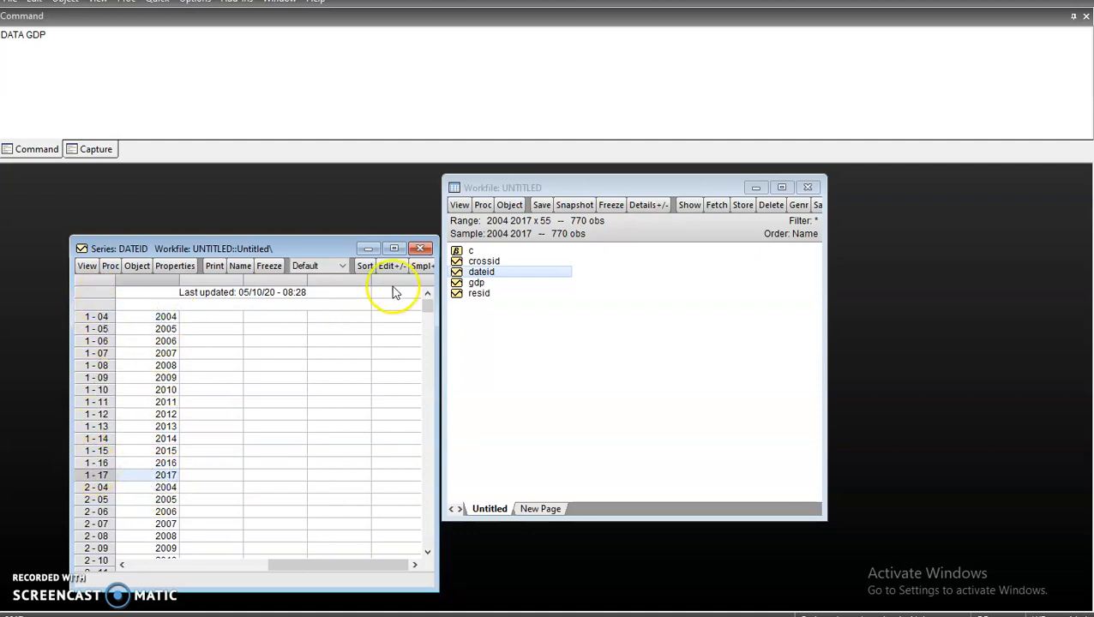
pyautogui.click(420, 248)
pyautogui.click(478, 252)
pyautogui.doubleClick(478, 253)
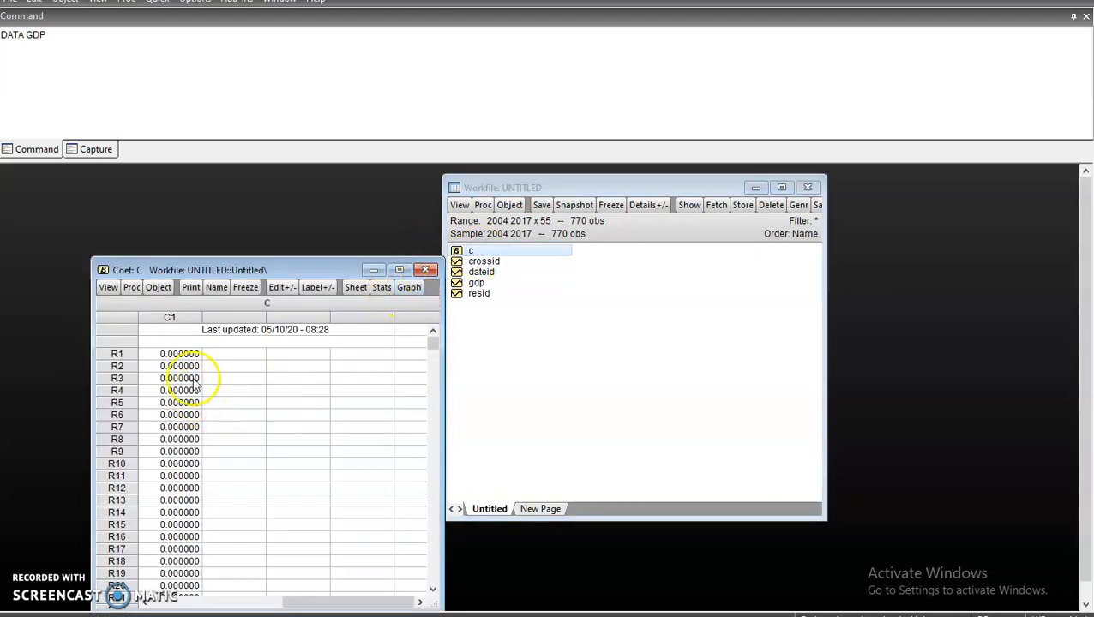
pyautogui.scroll(-1, 199, 497)
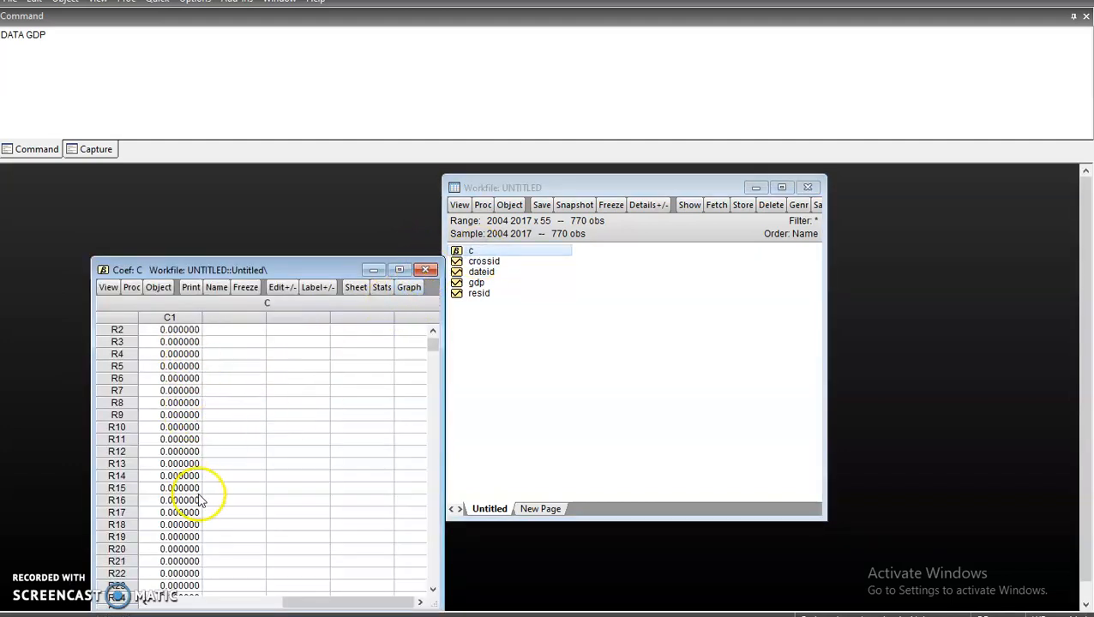
pyautogui.click(425, 270)
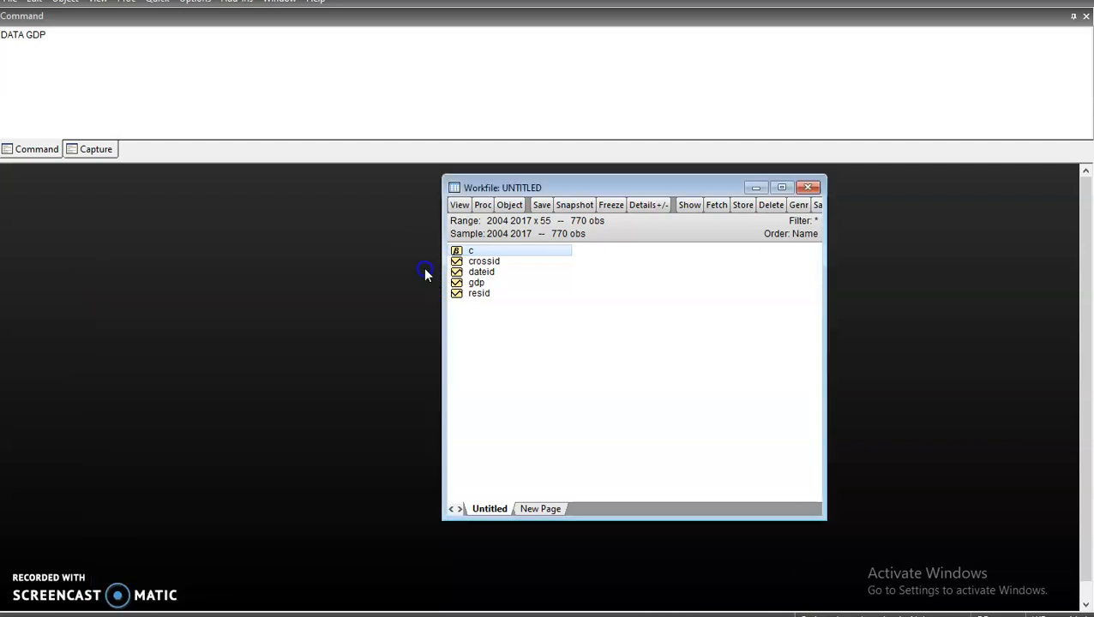
# Open and close the gdp and resid series to inspect their values.
pyautogui.doubleClick(477, 283)
pyautogui.moveTo(334, 294); pyautogui.dragTo(295, 228)
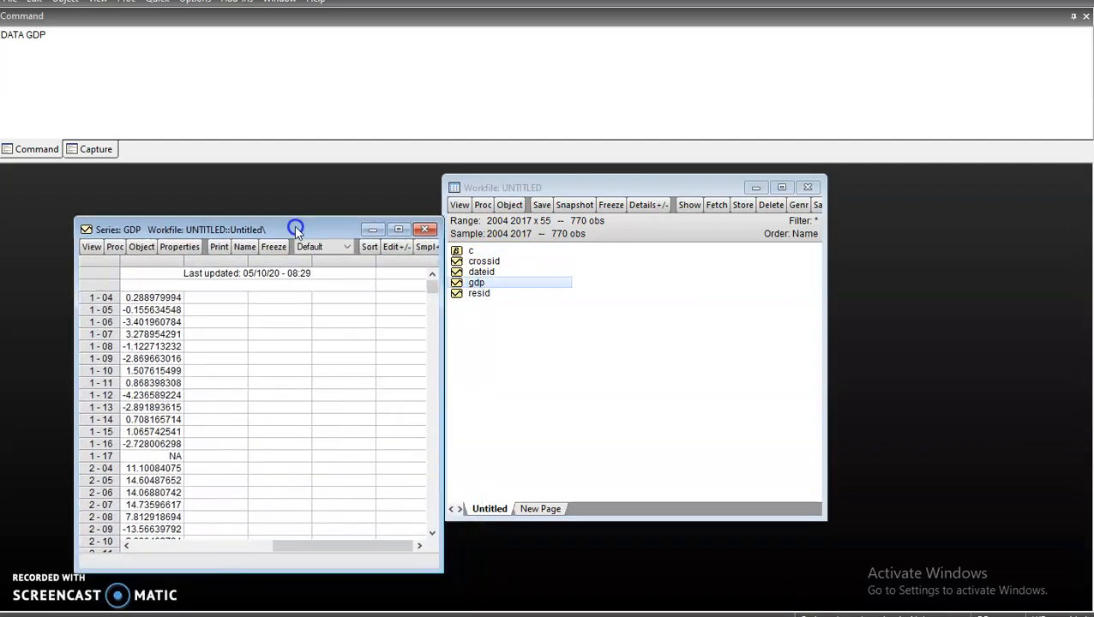
pyautogui.click(426, 229)
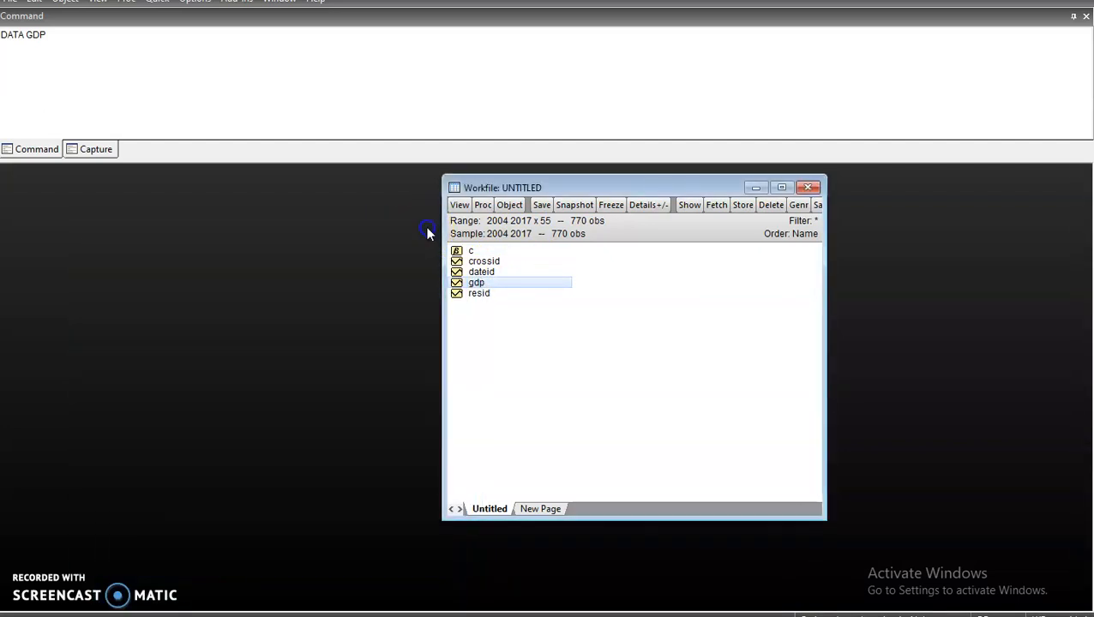
pyautogui.doubleClick(480, 294)
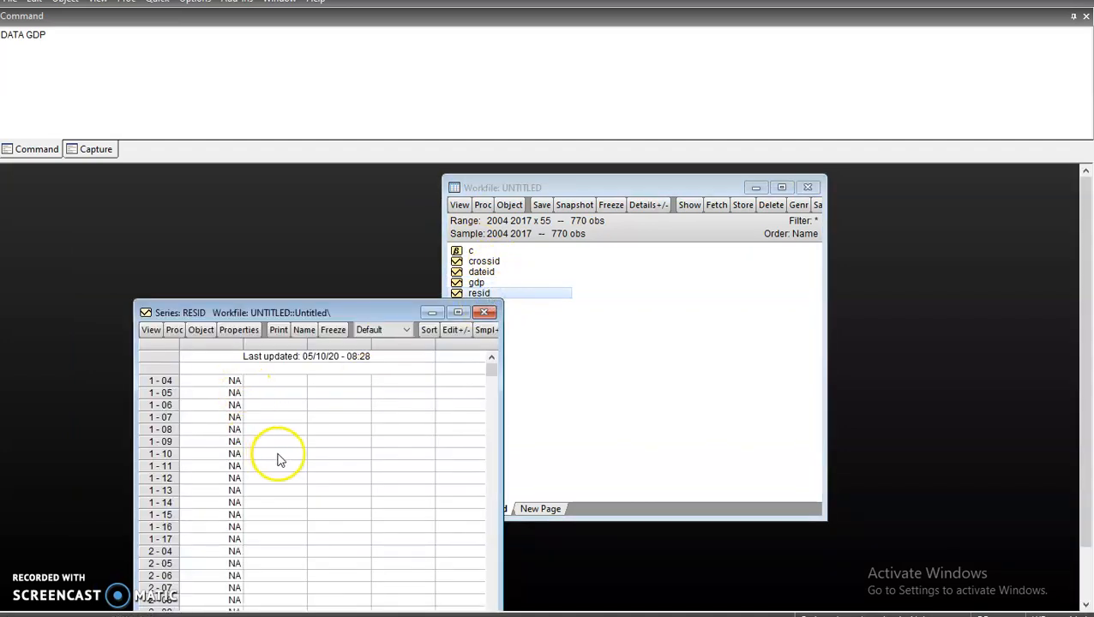
pyautogui.scroll(-1, 283, 446)
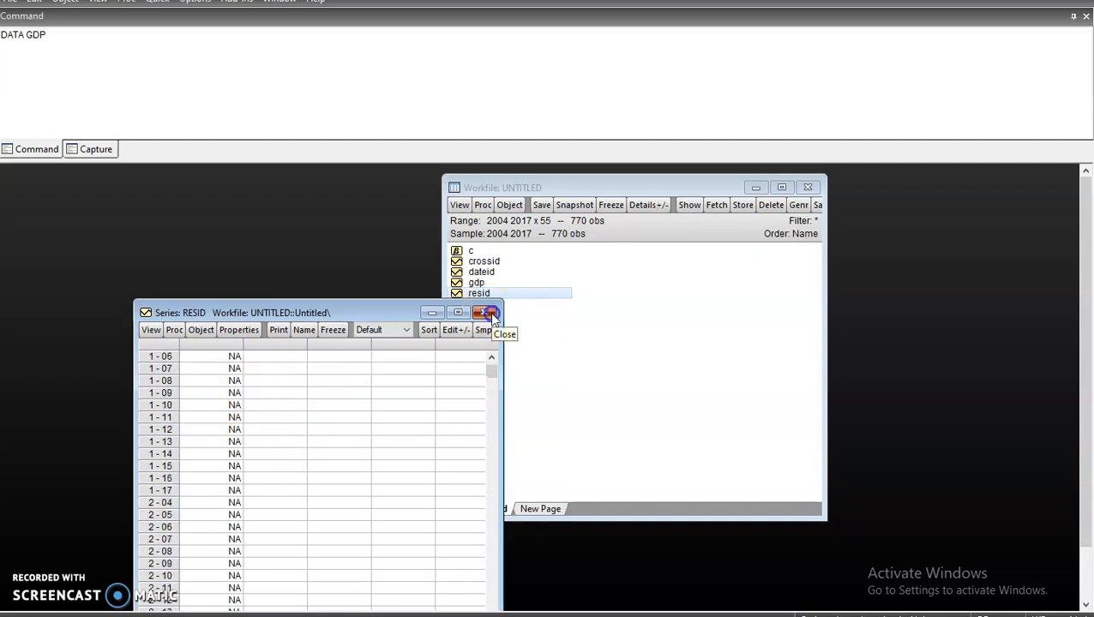
pyautogui.click(488, 313)
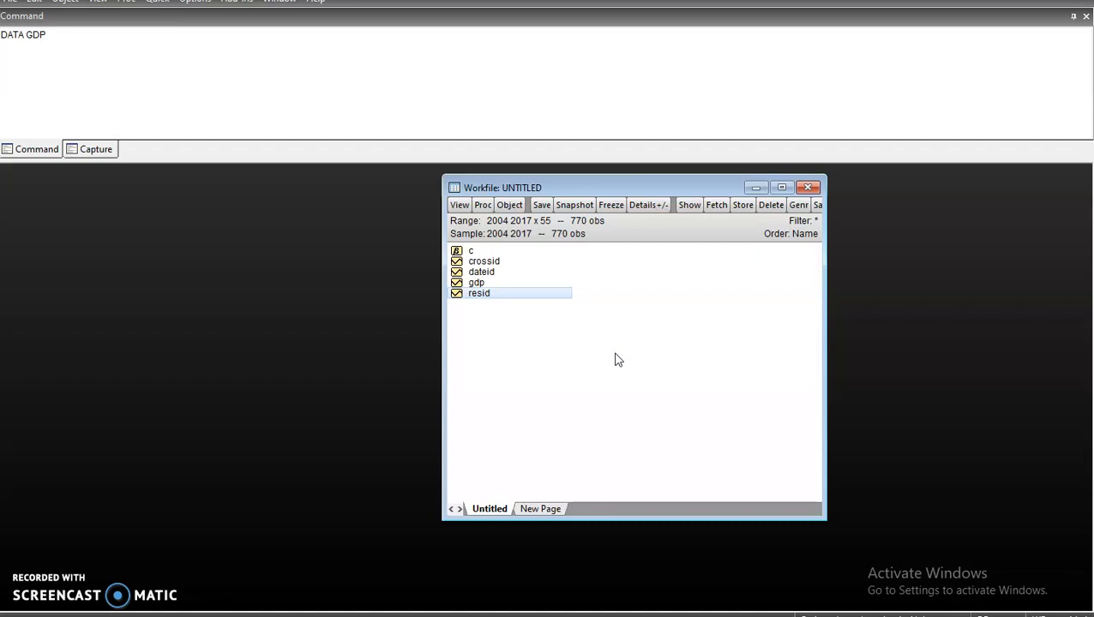
# Close the untitled workfile, answering No to saving changes.
pyautogui.click(667, 333)
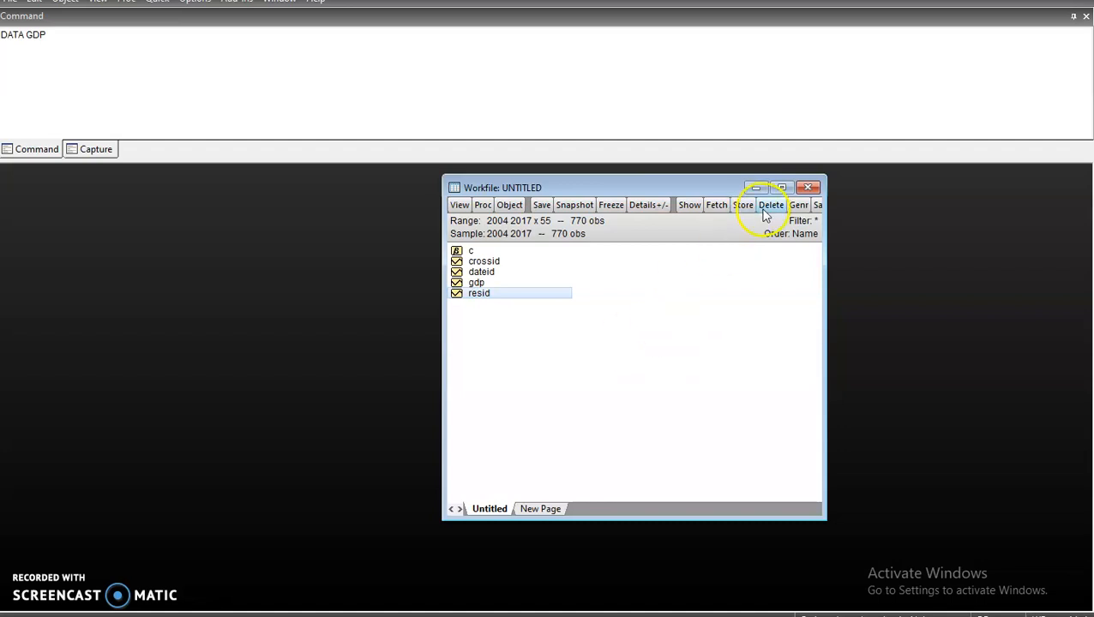
pyautogui.click(806, 187)
pyautogui.click(553, 339)
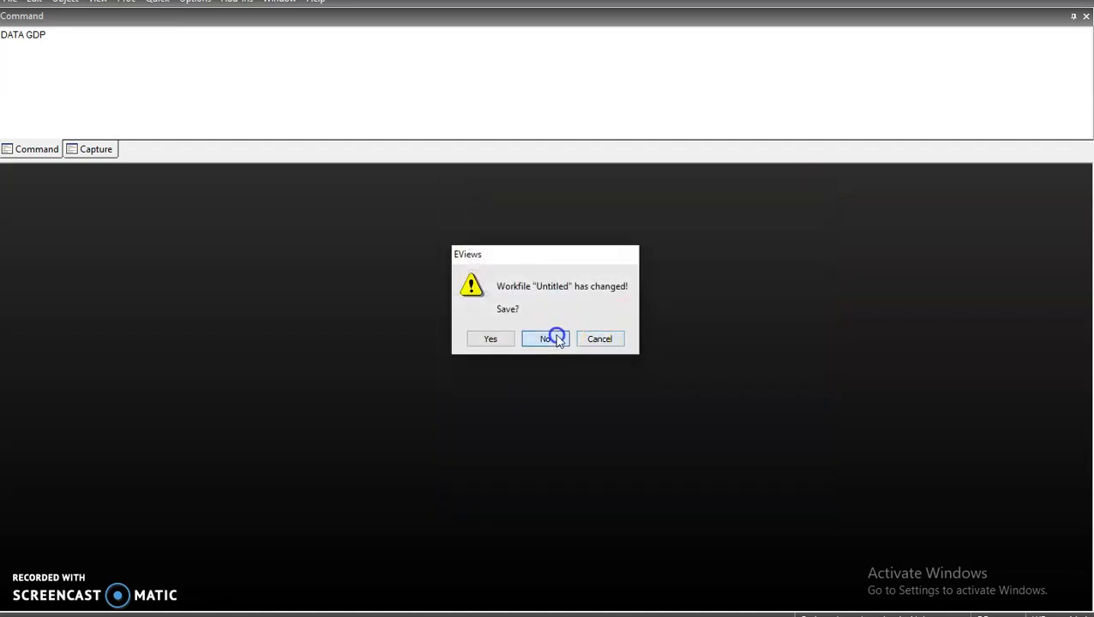
# Look over cells F9, E4 and E6 of the Excel panel data sheet.
pyautogui.hotkey('alt', 'Tab')
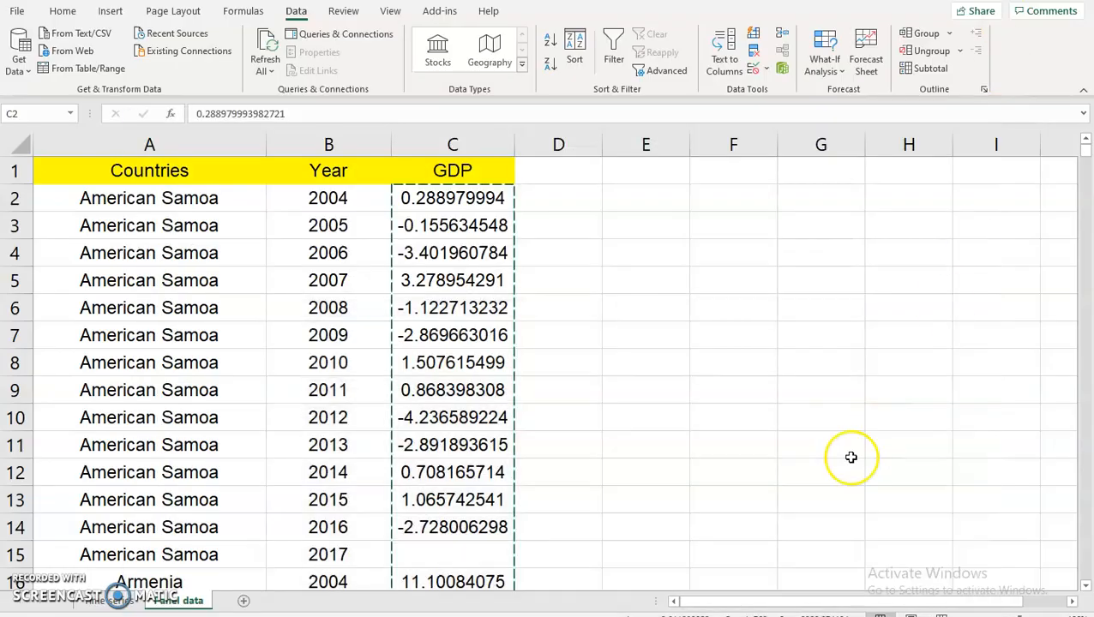
pyautogui.click(734, 384)
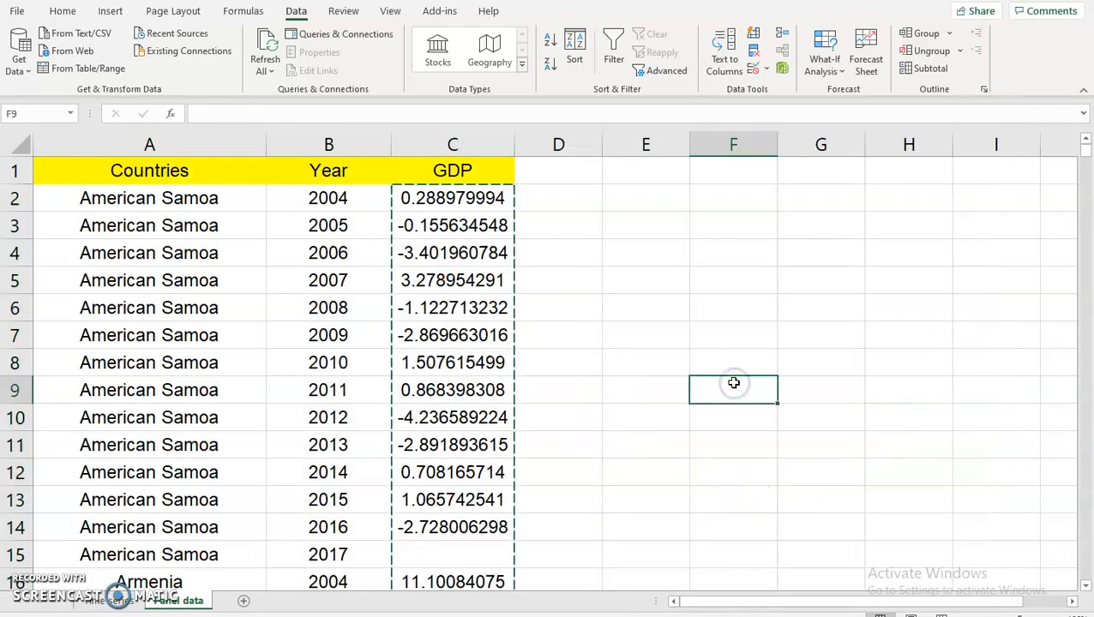
pyautogui.click(632, 261)
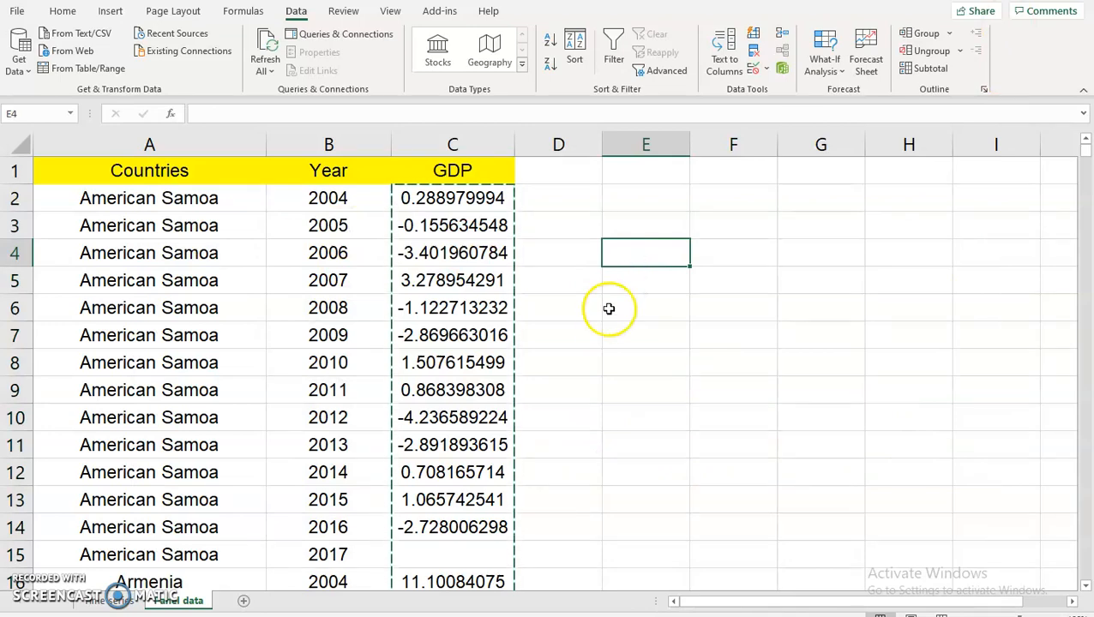
pyautogui.click(607, 314)
# Quit Stata discarding its data, then relaunch Stata/MP 14.0 with an empty dataset.
pyautogui.click(612, 614)
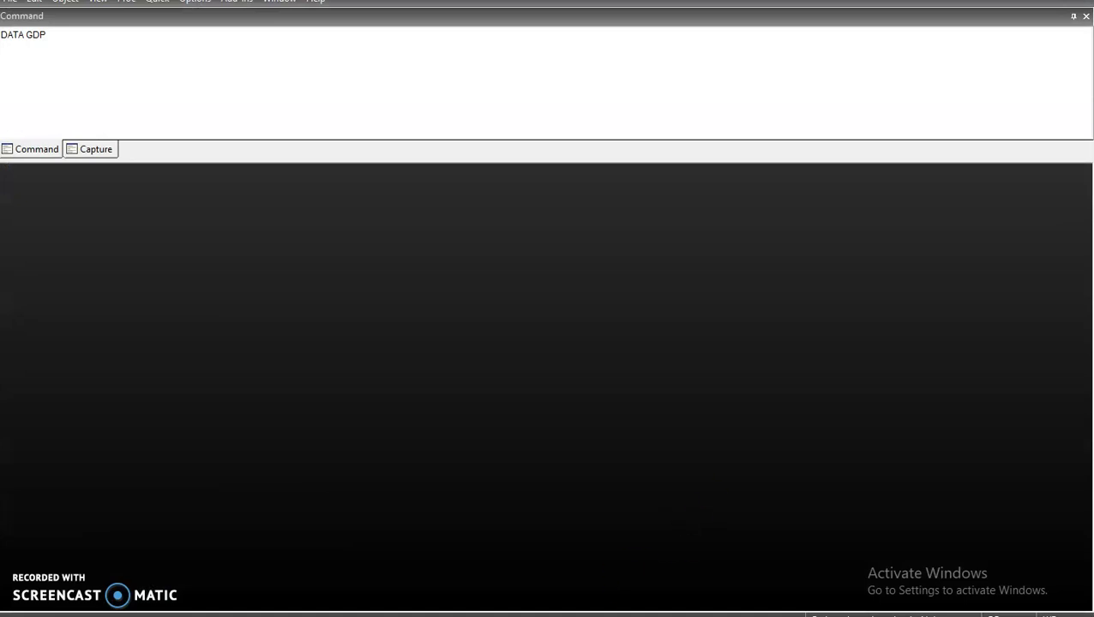
pyautogui.click(602, 614)
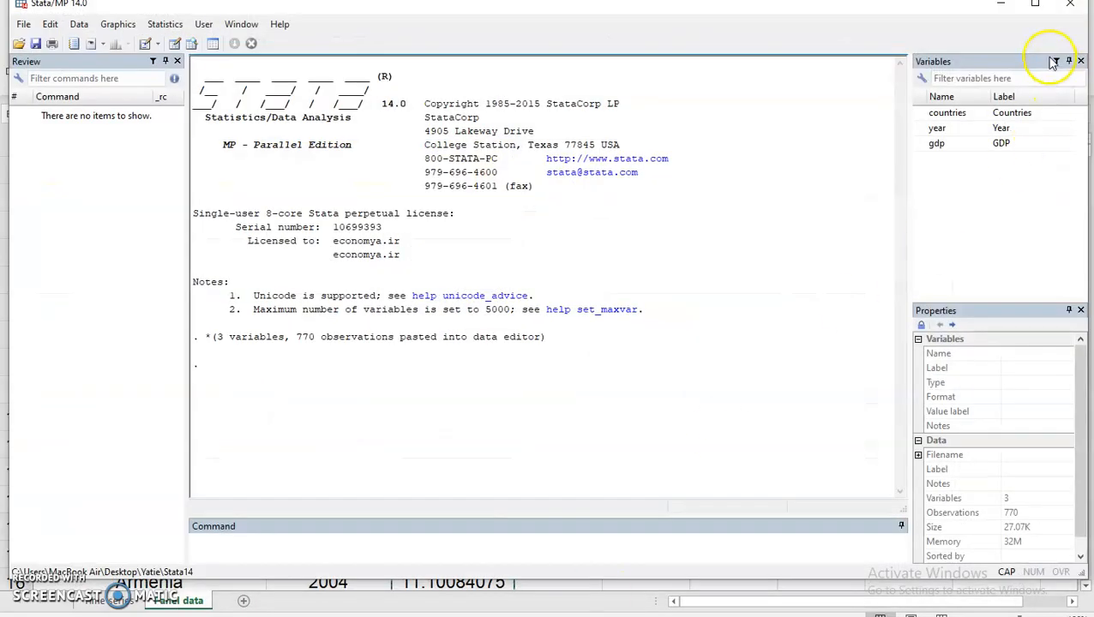
pyautogui.click(1069, 7)
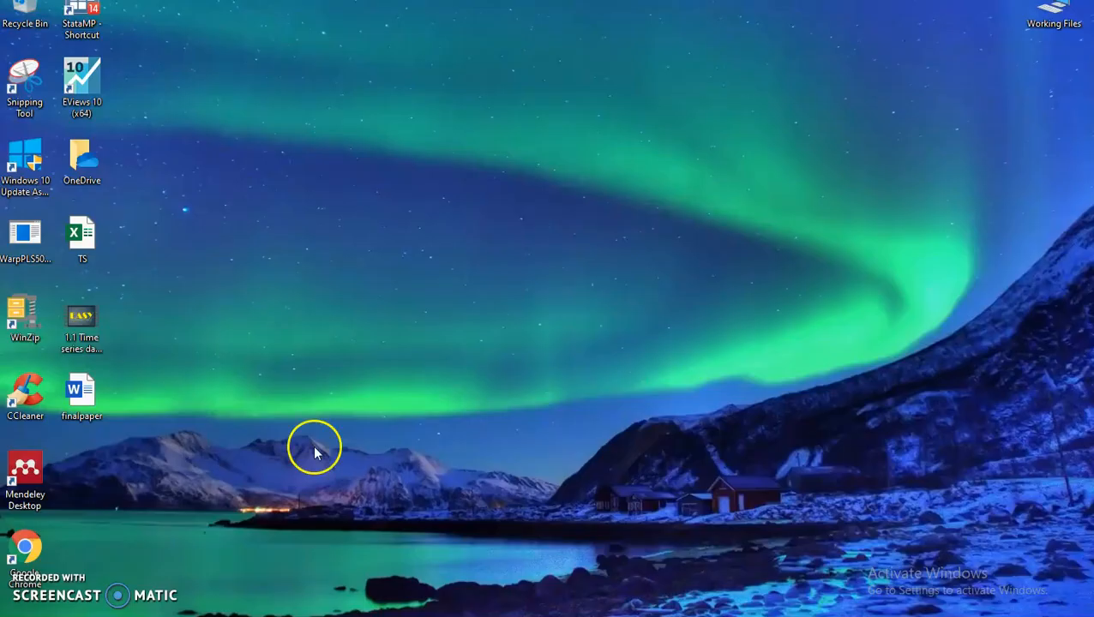
pyautogui.doubleClick(74, 29)
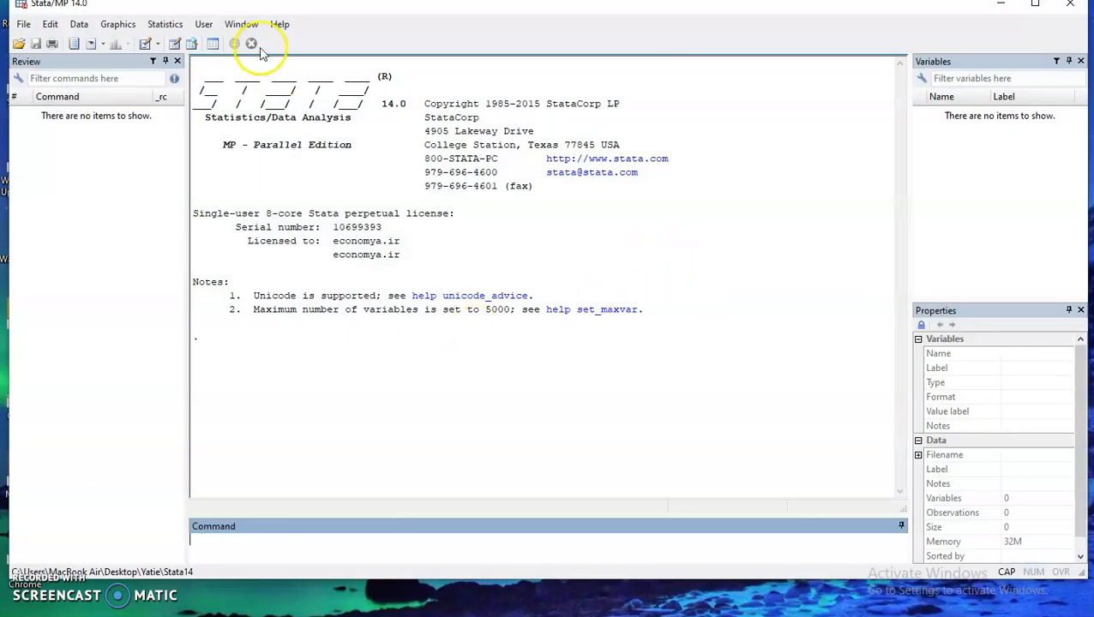
# Open Stata's Data Editor and copy Excel's Countries, Year and GDP table (A1:C771).
pyautogui.click(177, 44)
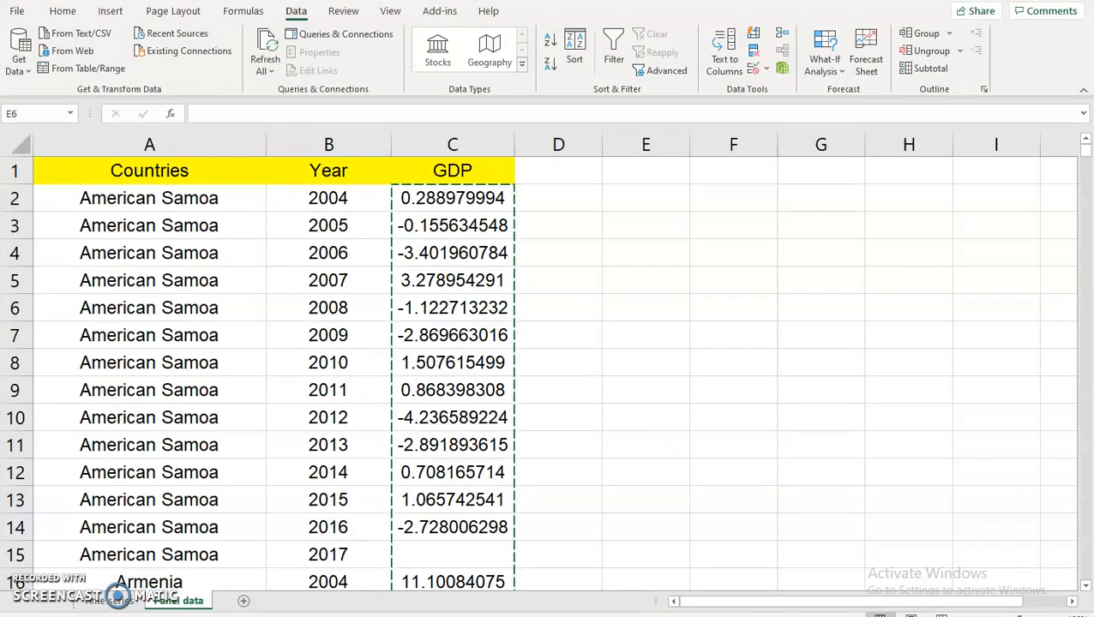
pyautogui.click(367, 277)
pyautogui.moveTo(43, 167); pyautogui.dragTo(447, 530)
pyautogui.rightClick(369, 414)
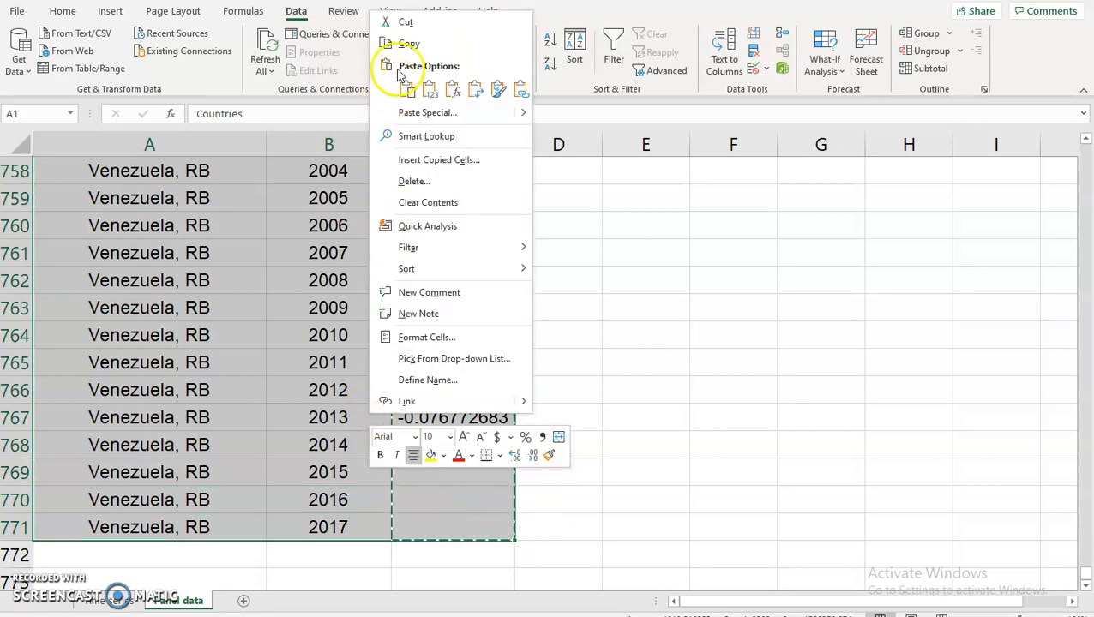
pyautogui.click(410, 45)
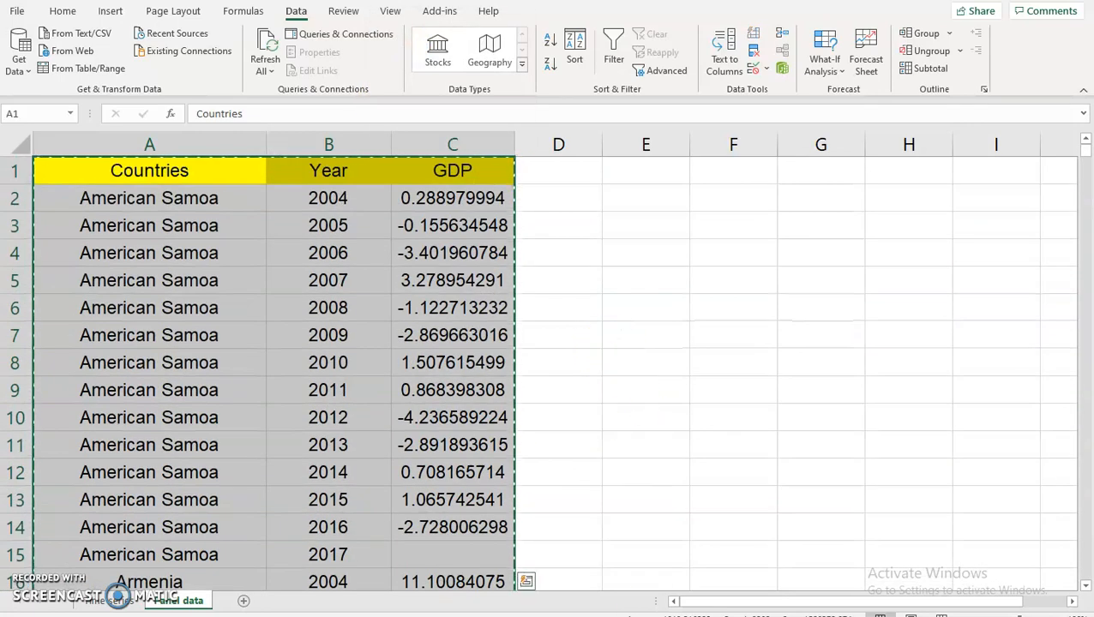
# Bring Stata's empty Data Editor to the front and open paste options in its first cell.
pyautogui.moveTo(665, 610)
pyautogui.click(686, 593)
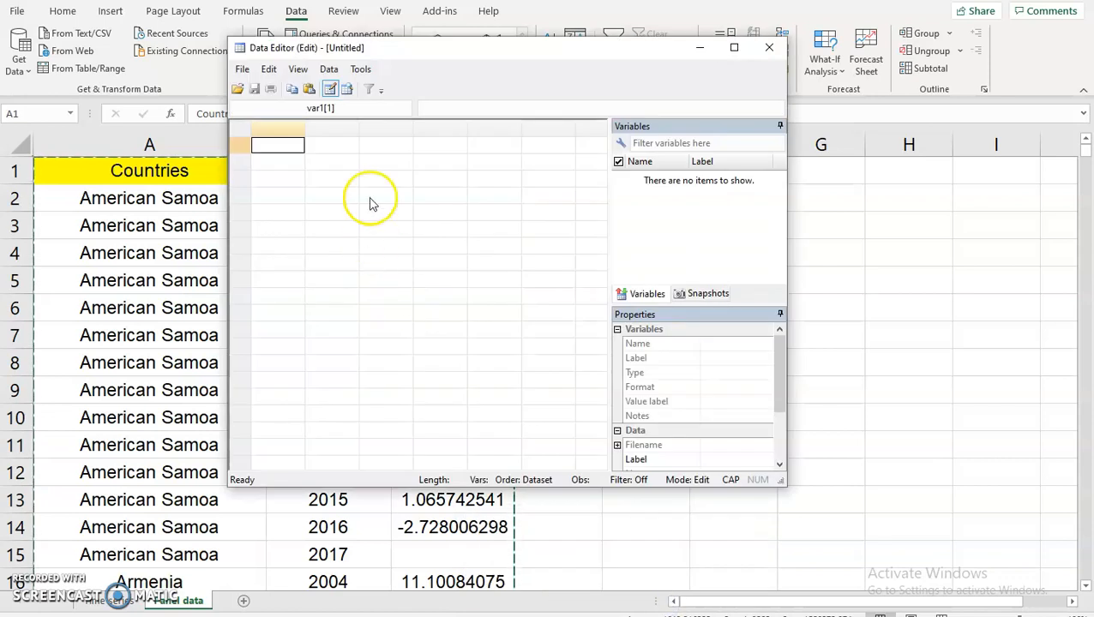
pyautogui.rightClick(287, 149)
# Paste the table with the first row as variable names, giving countries, year and gdp columns.
pyautogui.click(326, 174)
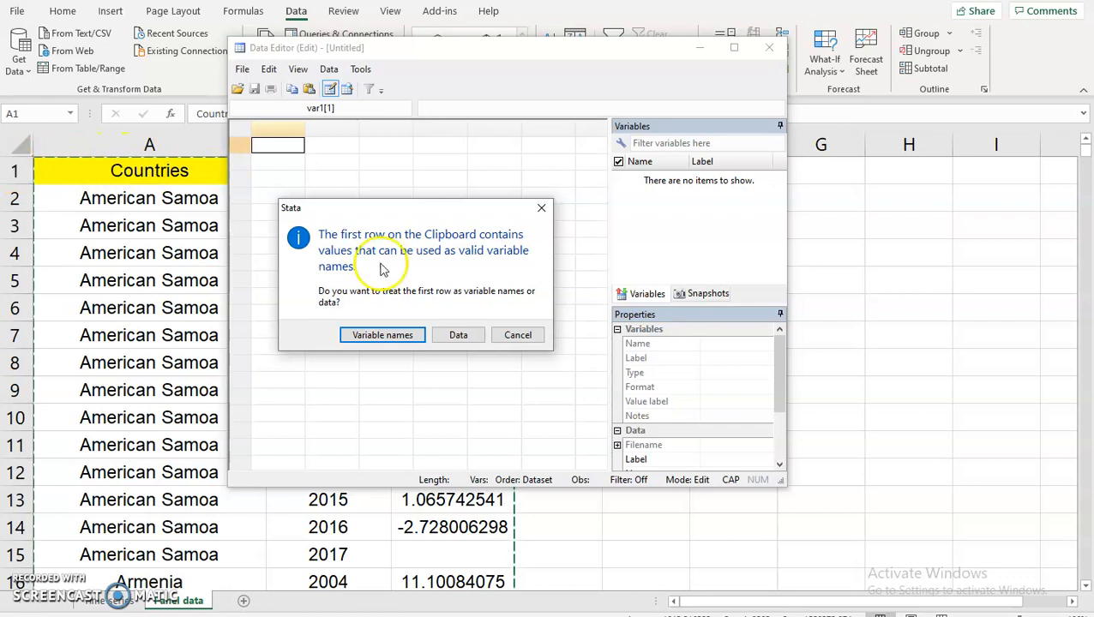
pyautogui.click(394, 335)
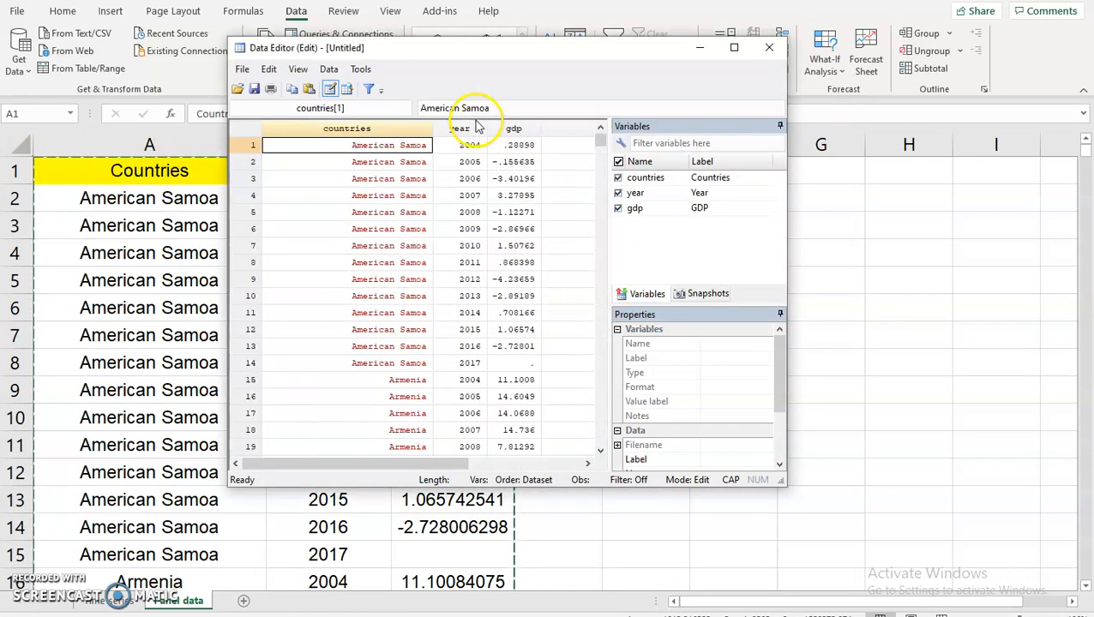
pyautogui.moveTo(476, 130); pyautogui.dragTo(512, 131)
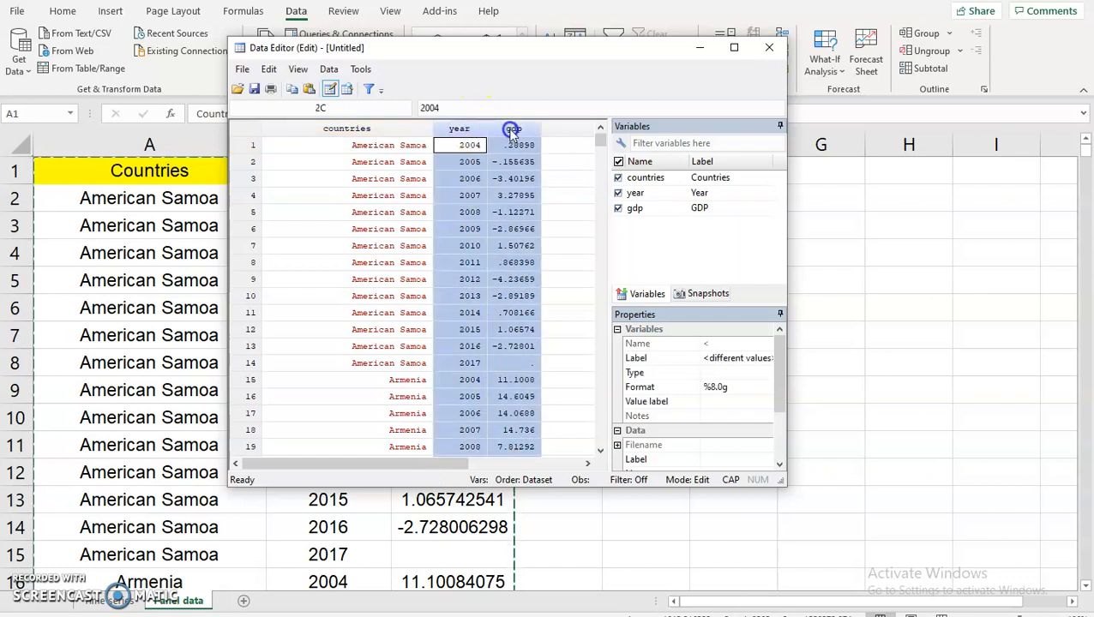
pyautogui.click(382, 129)
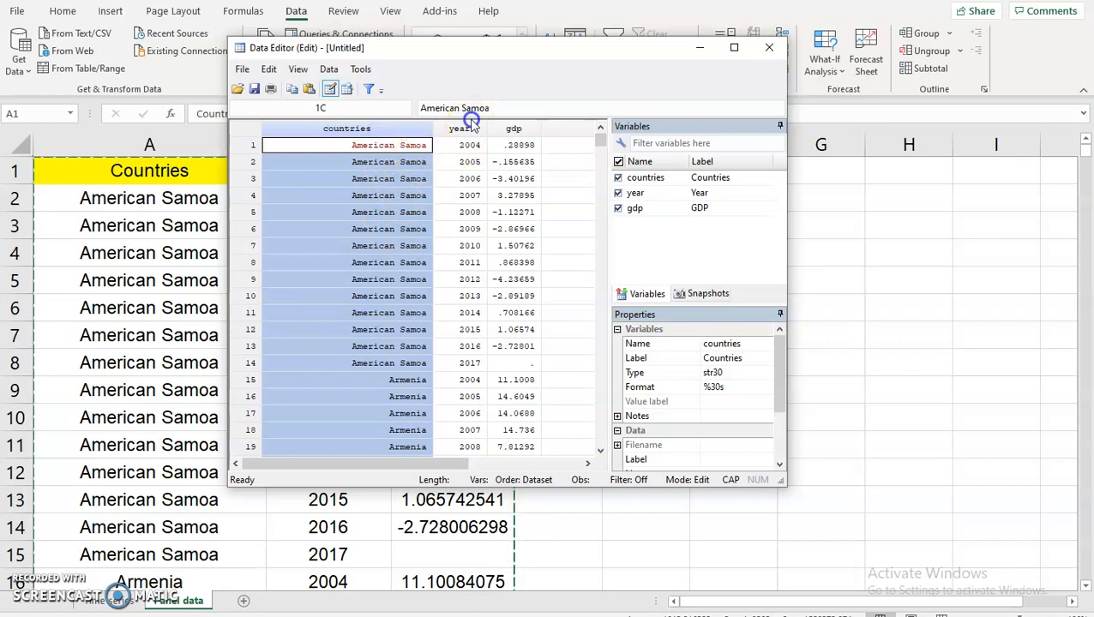
pyautogui.moveTo(517, 127); pyautogui.dragTo(461, 128)
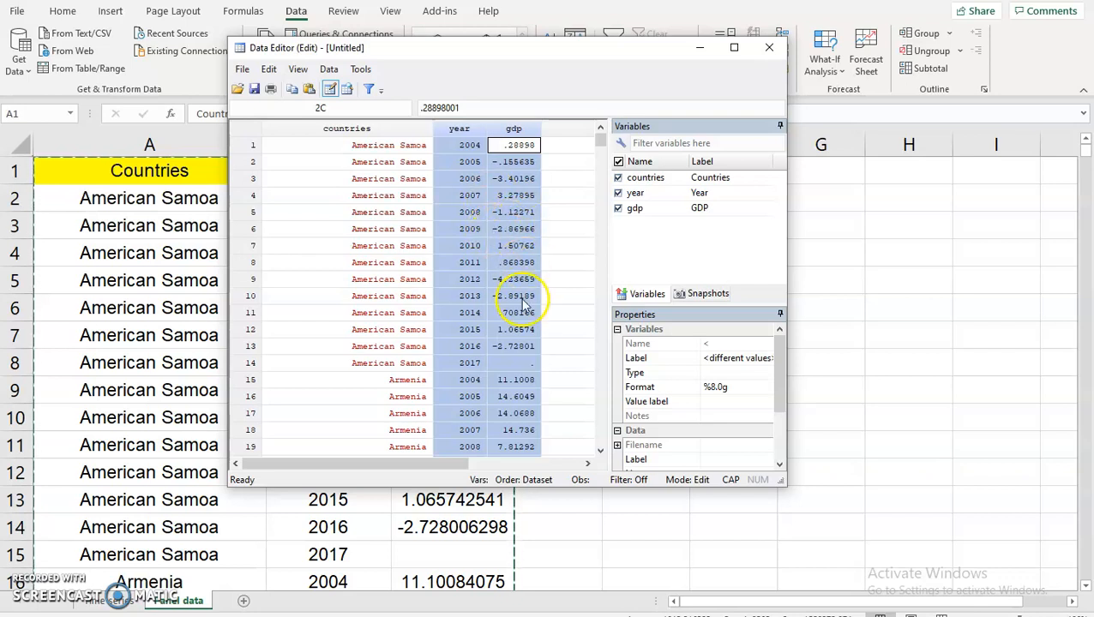
# Check the pasted gdp values down to row 770, then close the Data Editor.
pyautogui.click(524, 363)
pyautogui.scroll(-4, 558, 287)
pyautogui.moveTo(603, 150); pyautogui.dragTo(624, 440)
pyautogui.scroll(4, 549, 308)
pyautogui.click(524, 312)
pyautogui.click(525, 329)
pyautogui.click(525, 347)
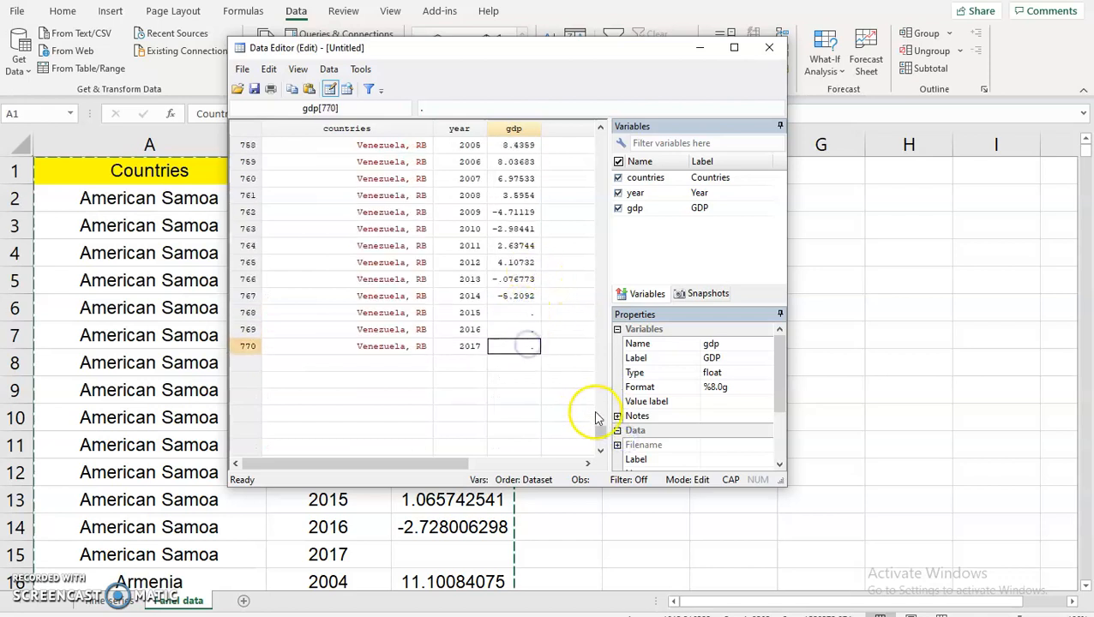
pyautogui.moveTo(600, 431); pyautogui.dragTo(605, 137)
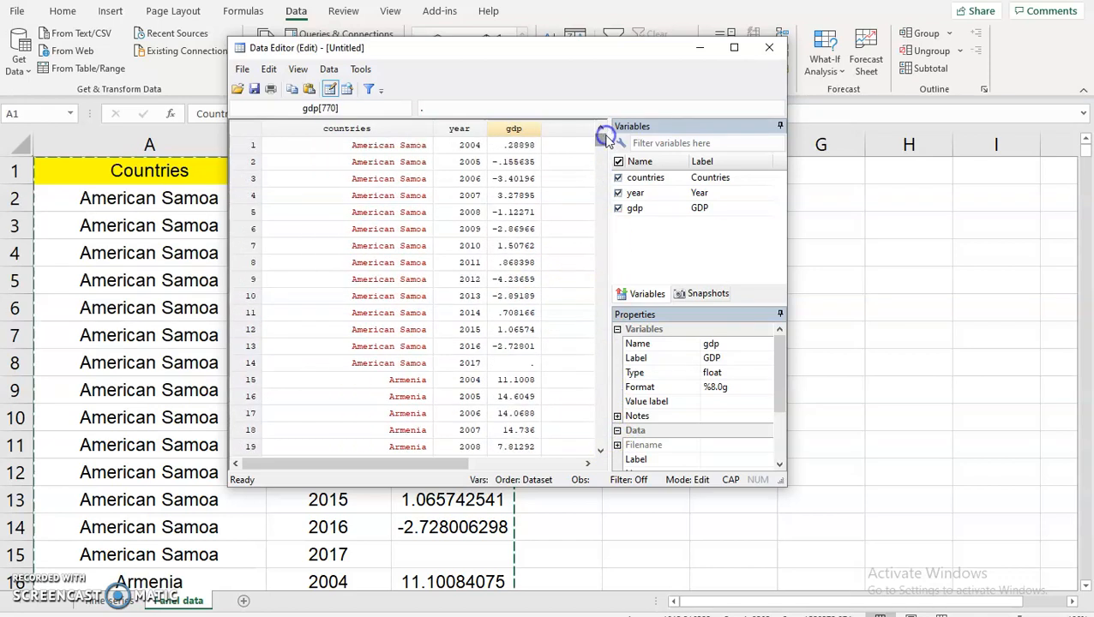
pyautogui.click(435, 180)
pyautogui.click(379, 129)
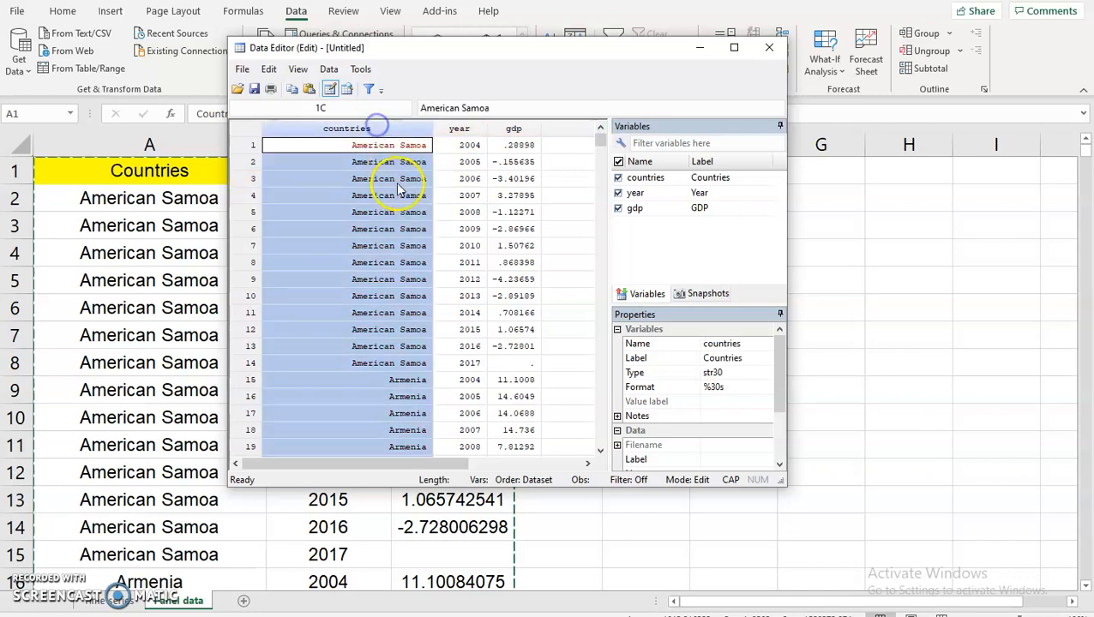
pyautogui.click(417, 348)
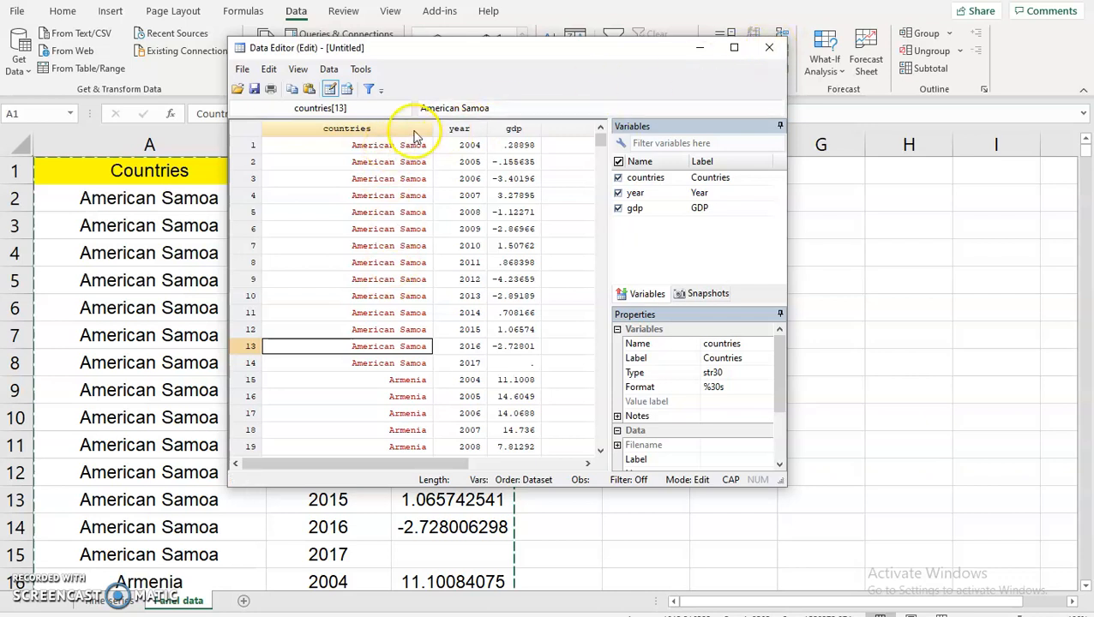
pyautogui.click(772, 48)
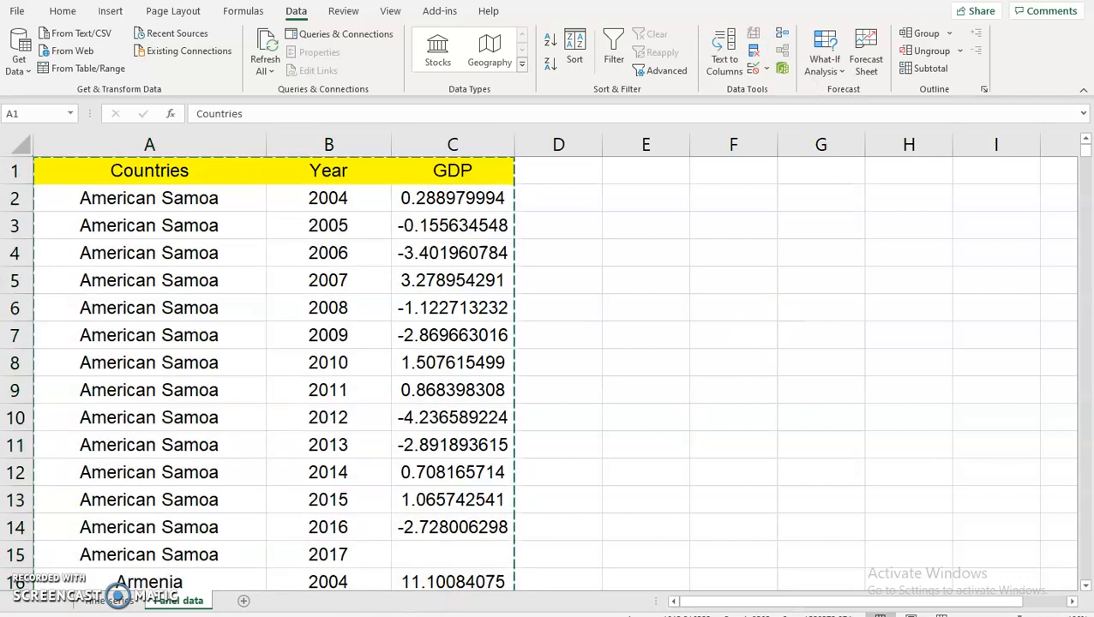
# Bring Stata's main window forward and check that the paste added 3 variables.
pyautogui.click(612, 614)
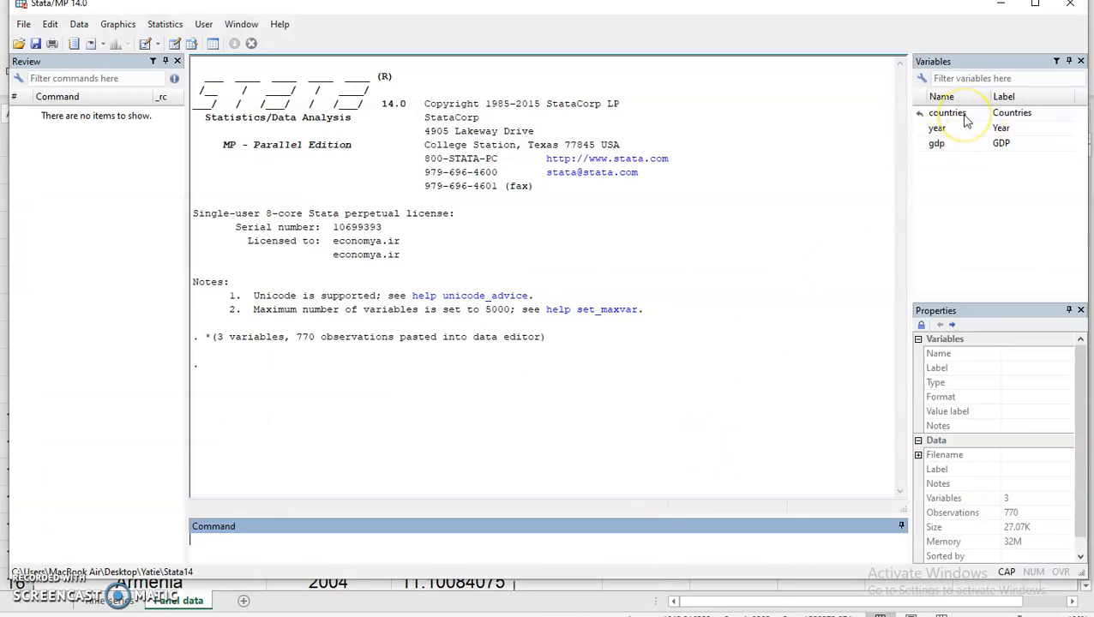
pyautogui.click(326, 600)
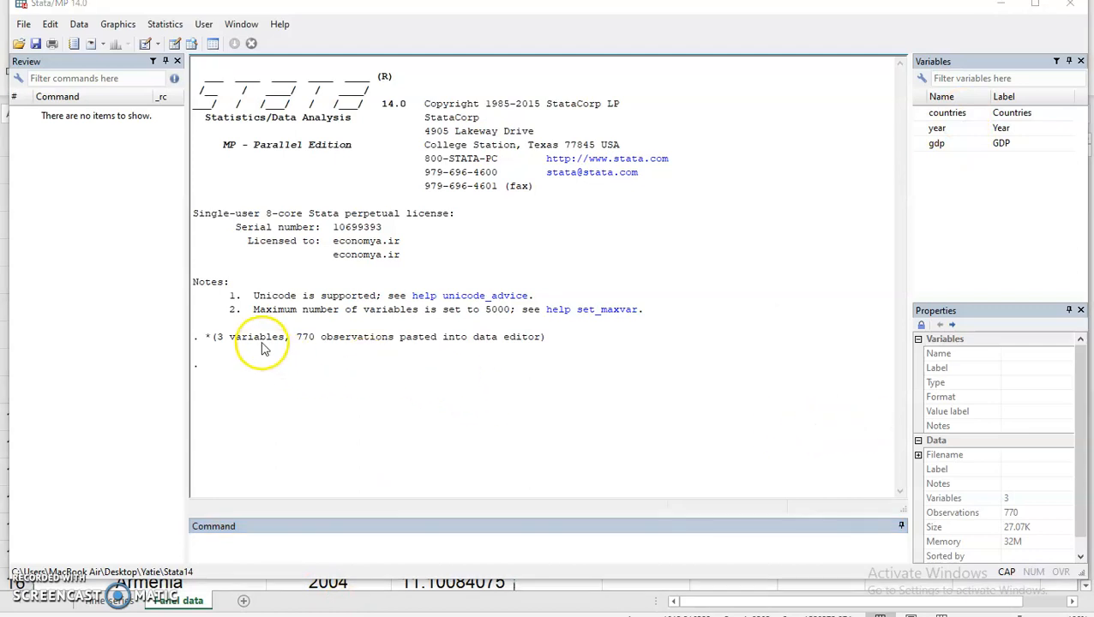
pyautogui.click(225, 339)
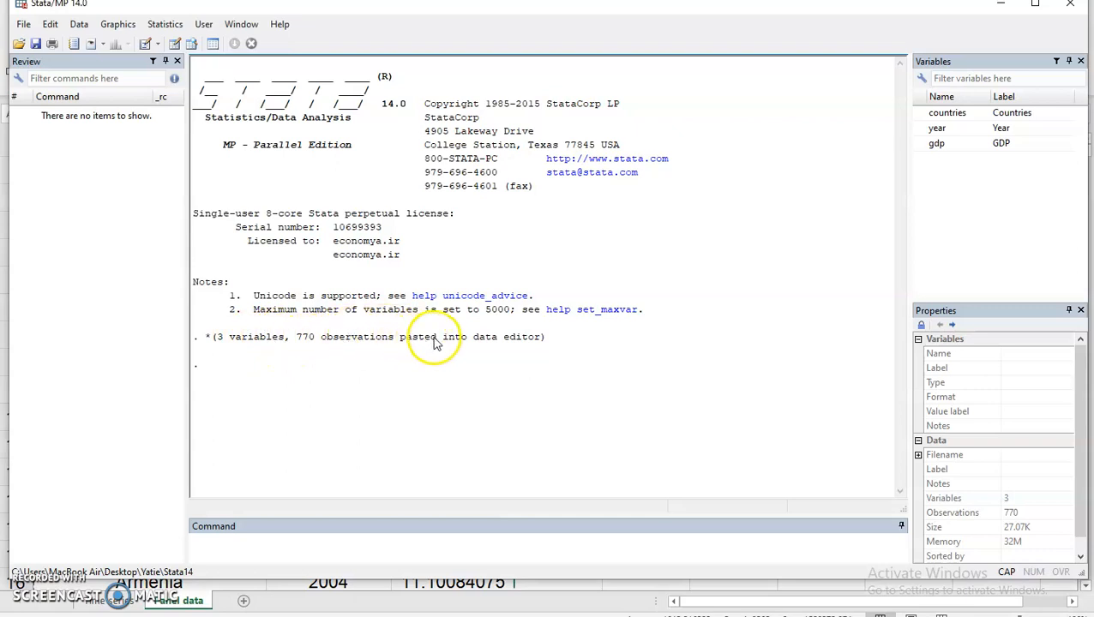
pyautogui.doubleClick(231, 341)
pyautogui.moveTo(218, 338); pyautogui.dragTo(218, 339)
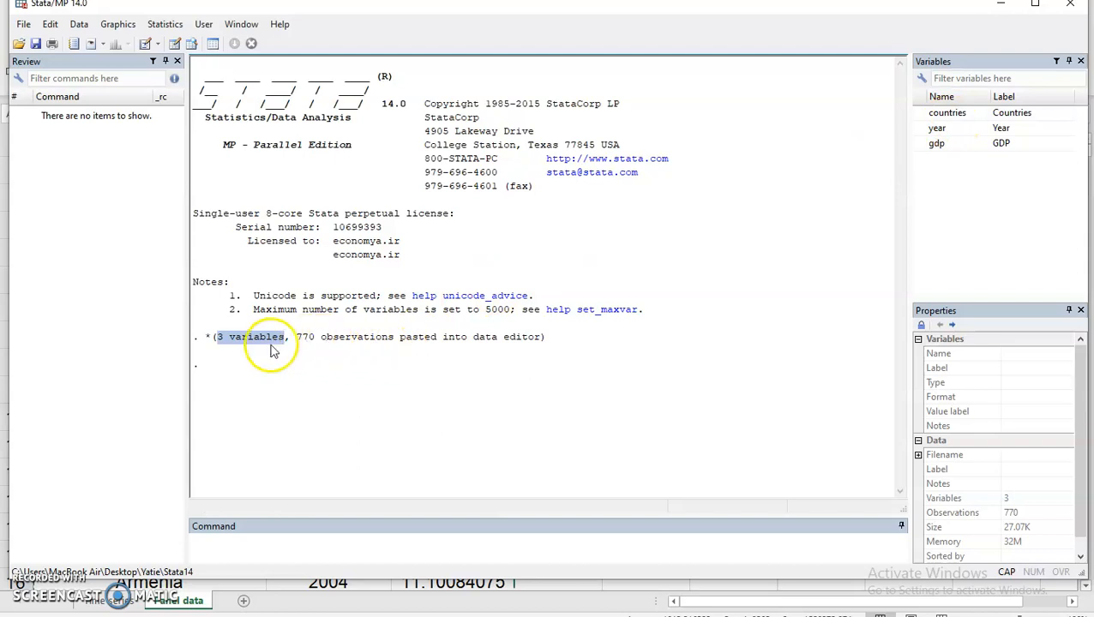
# Inspect the countries, year and gdp variables and start a tsset command.
pyautogui.click(957, 114)
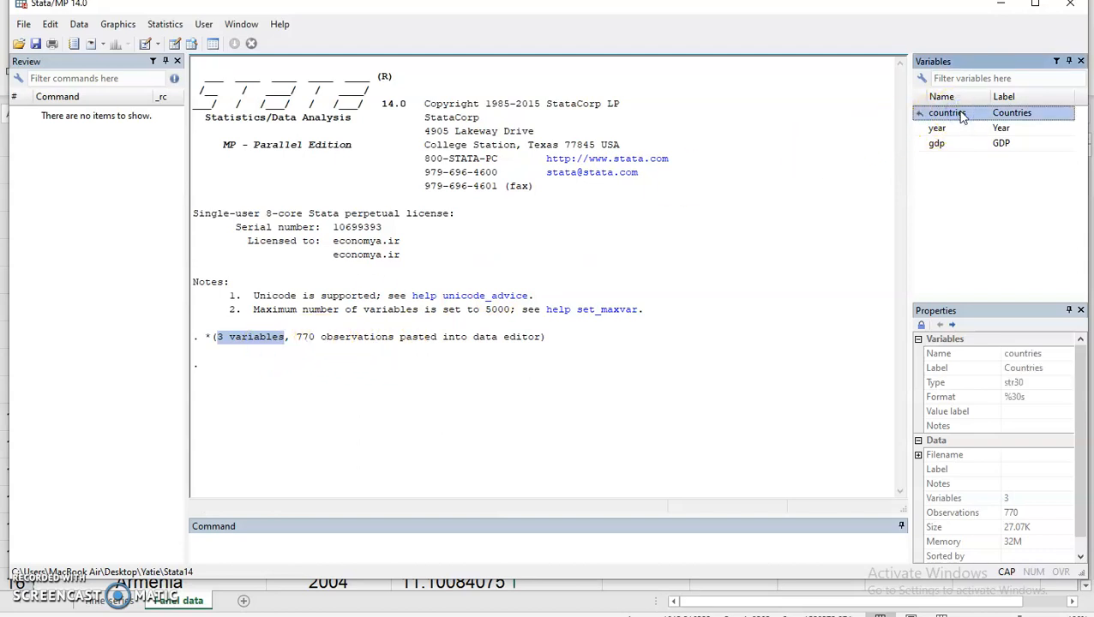
pyautogui.click(962, 129)
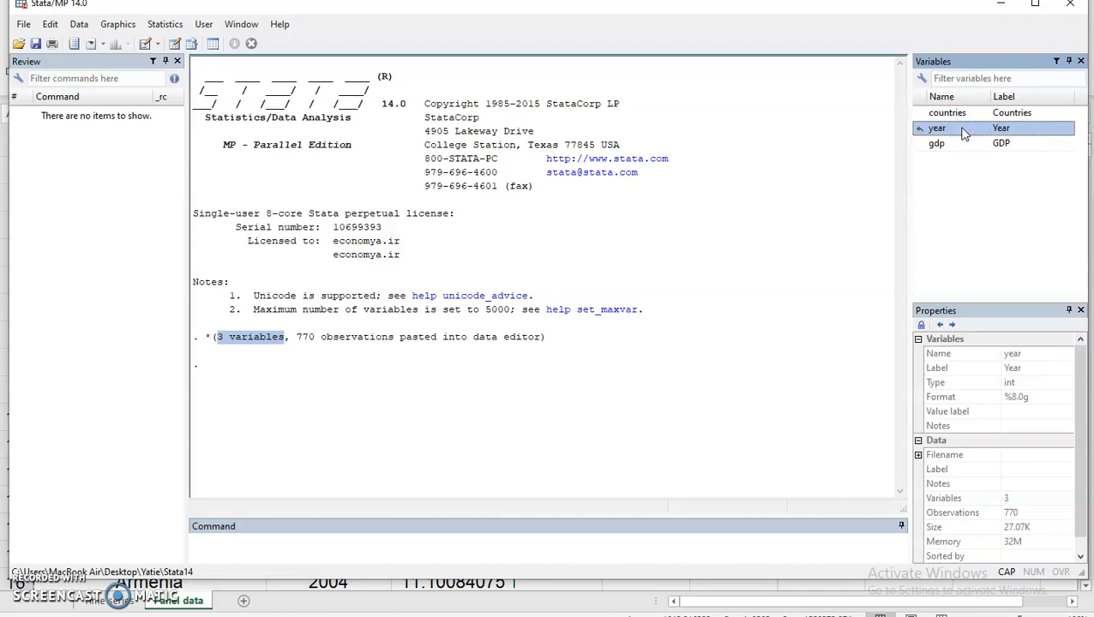
pyautogui.click(966, 144)
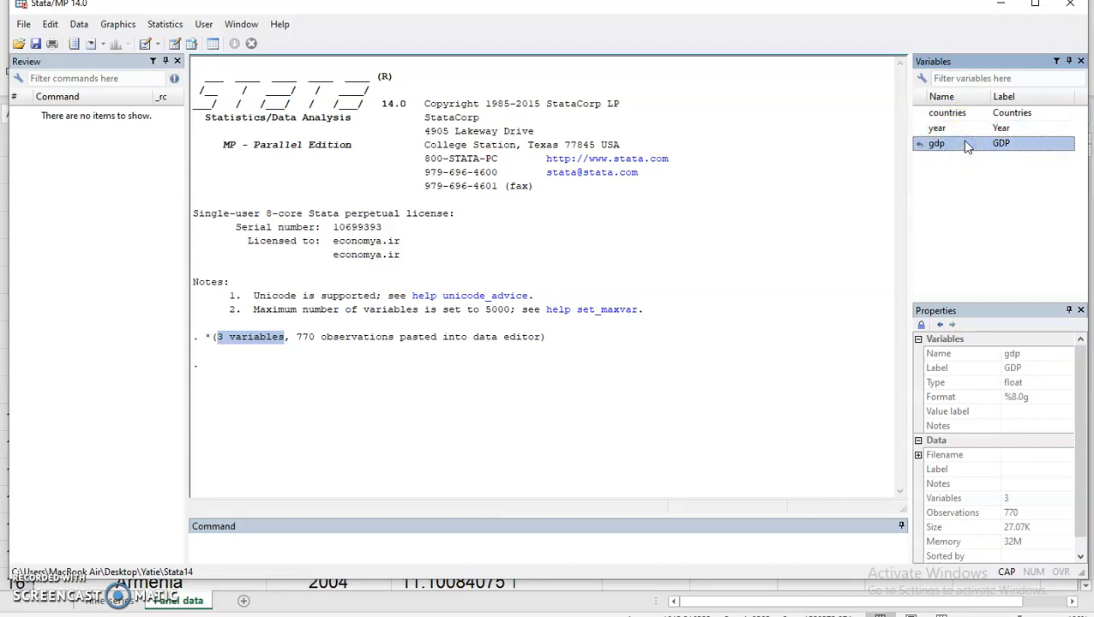
pyautogui.click(339, 551)
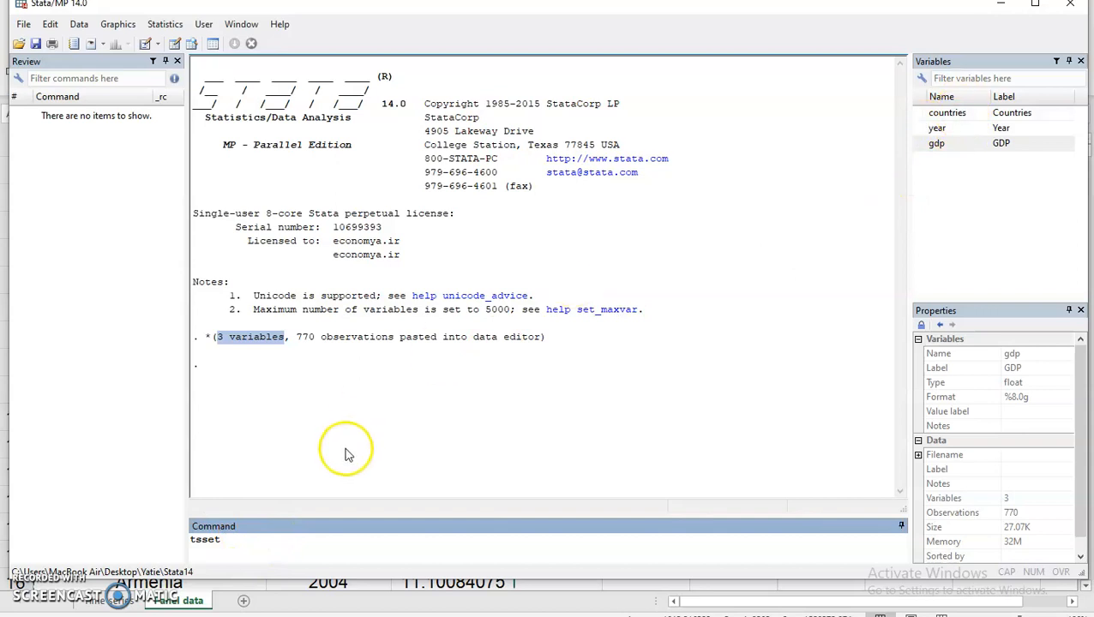
# Run tsset countries year, which fails with error r(109) since countries is a string.
pyautogui.click(920, 117)
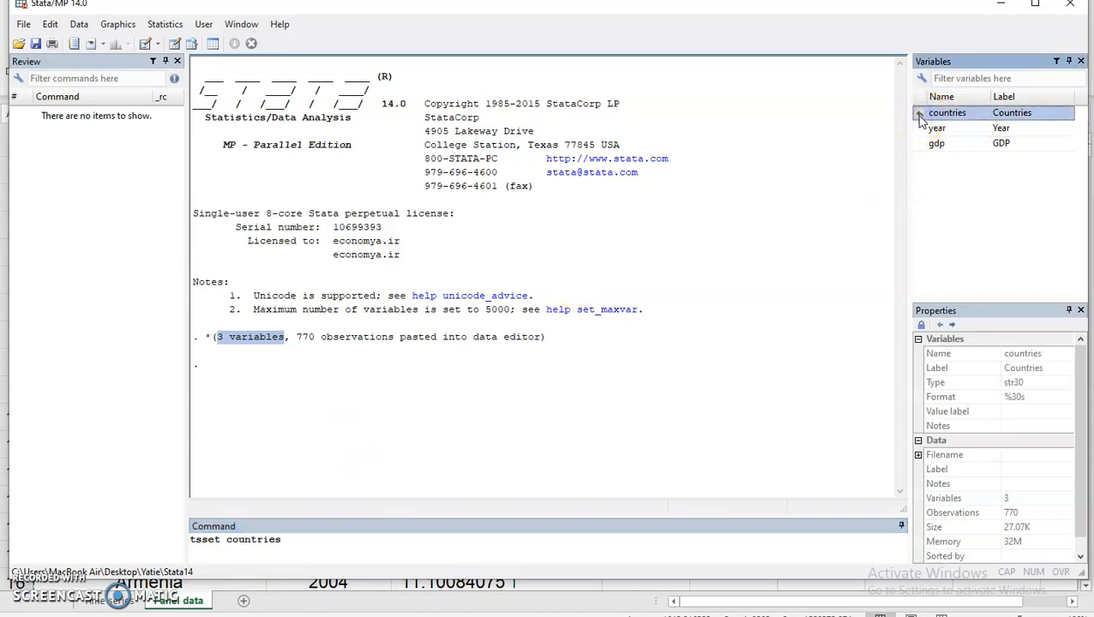
pyautogui.click(304, 541)
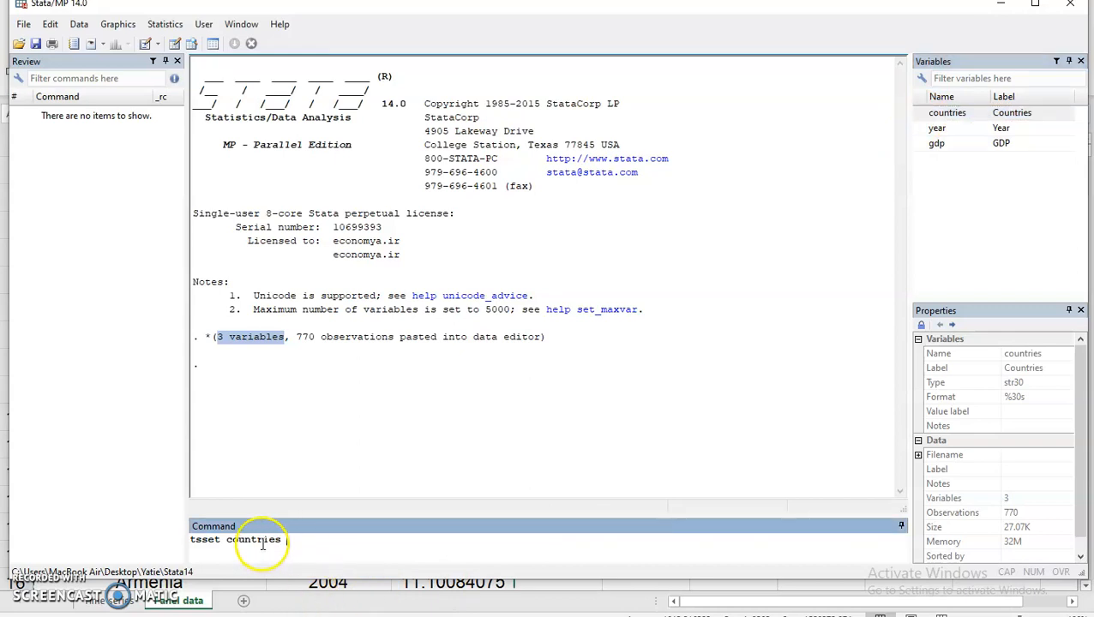
pyautogui.moveTo(221, 540); pyautogui.dragTo(275, 538)
pyautogui.click(297, 538)
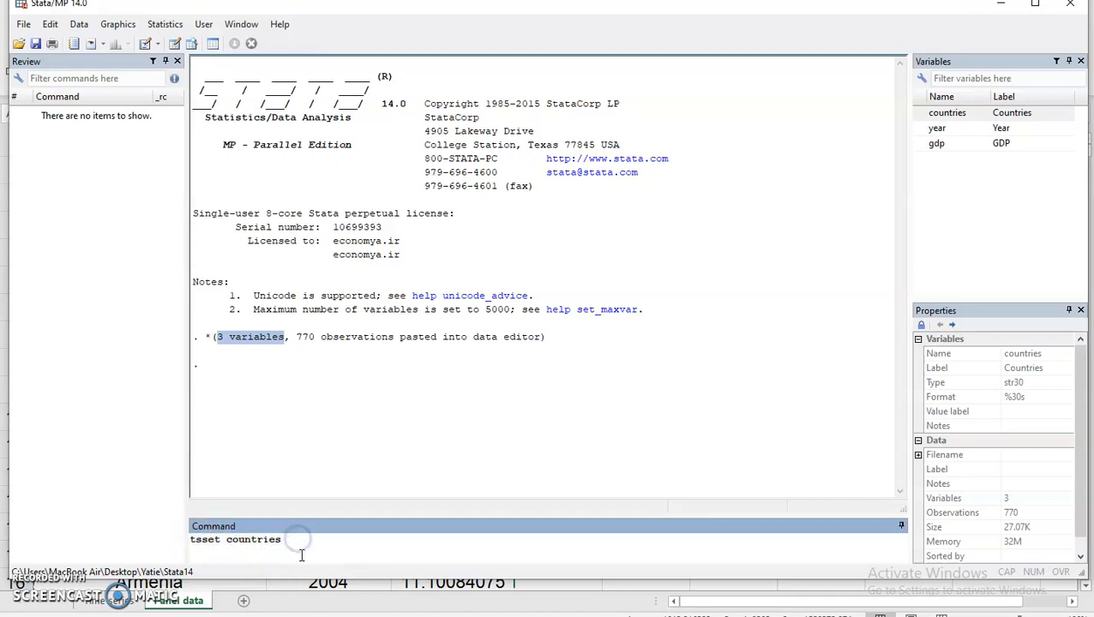
pyautogui.click(919, 130)
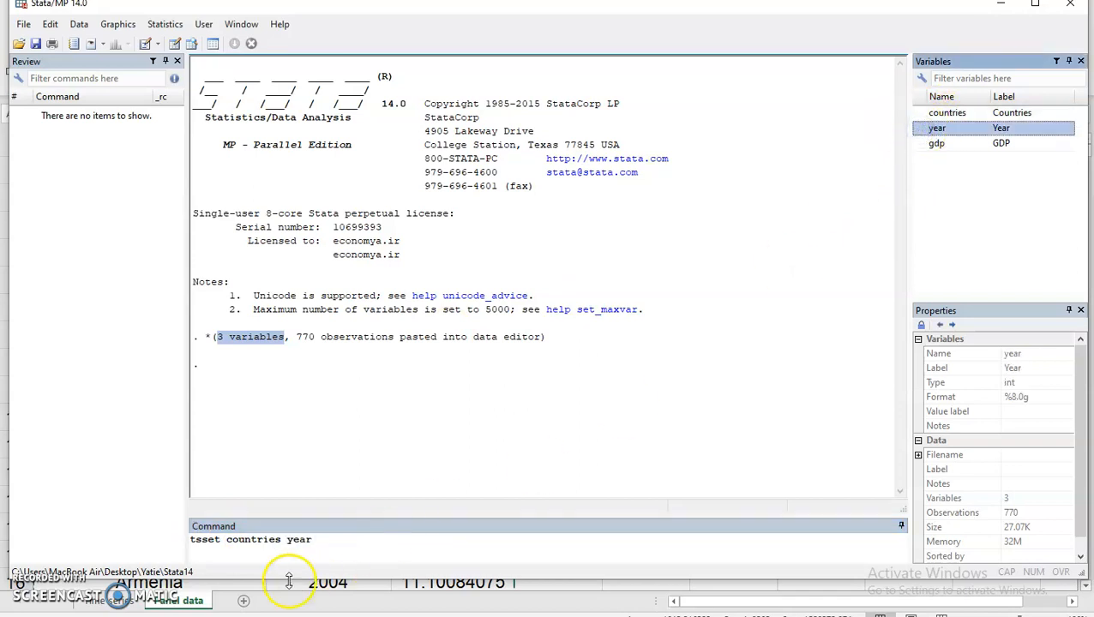
pyautogui.click(314, 540)
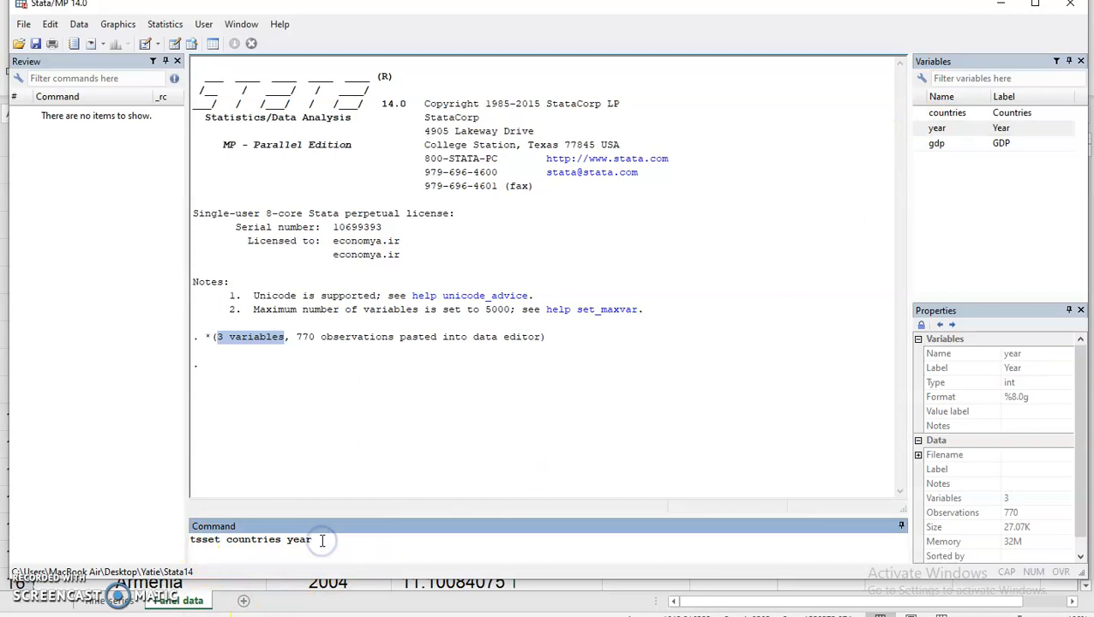
pyautogui.press('Return')
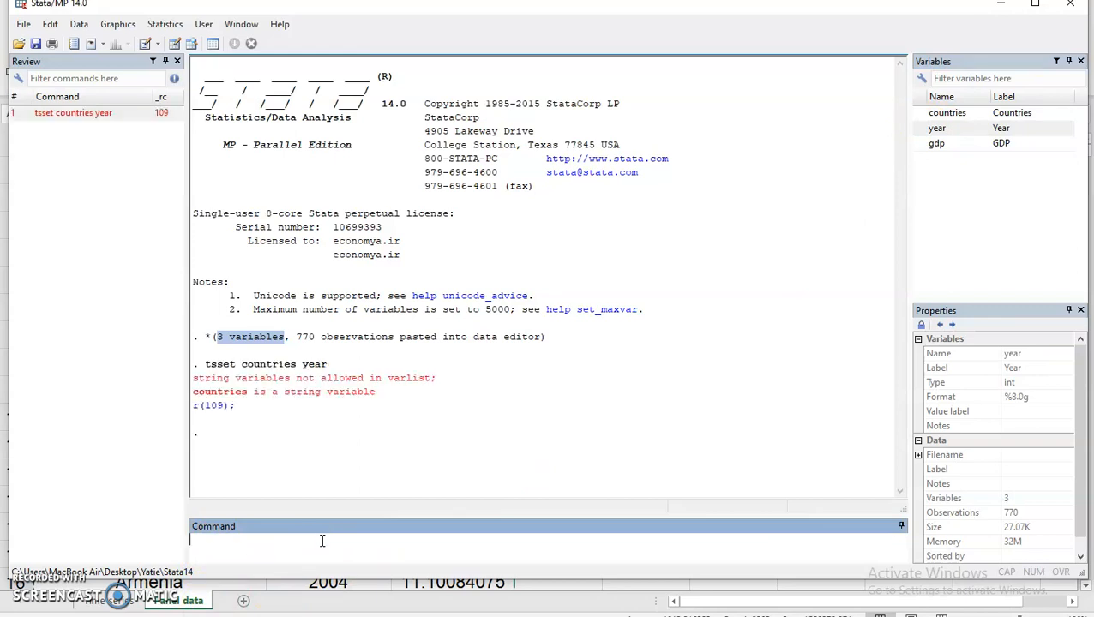
pyautogui.click(307, 540)
pyautogui.click(149, 608)
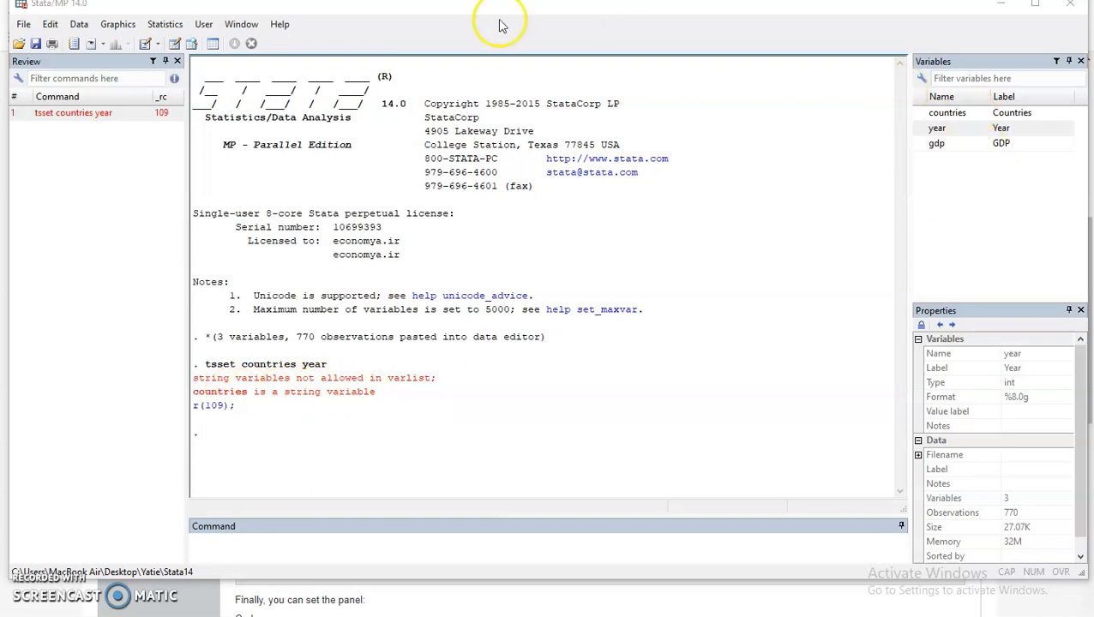
# Run encode countries, gen(countries1) to add a numeric countries1 variable, giving 4 variables.
pyautogui.click(191, 44)
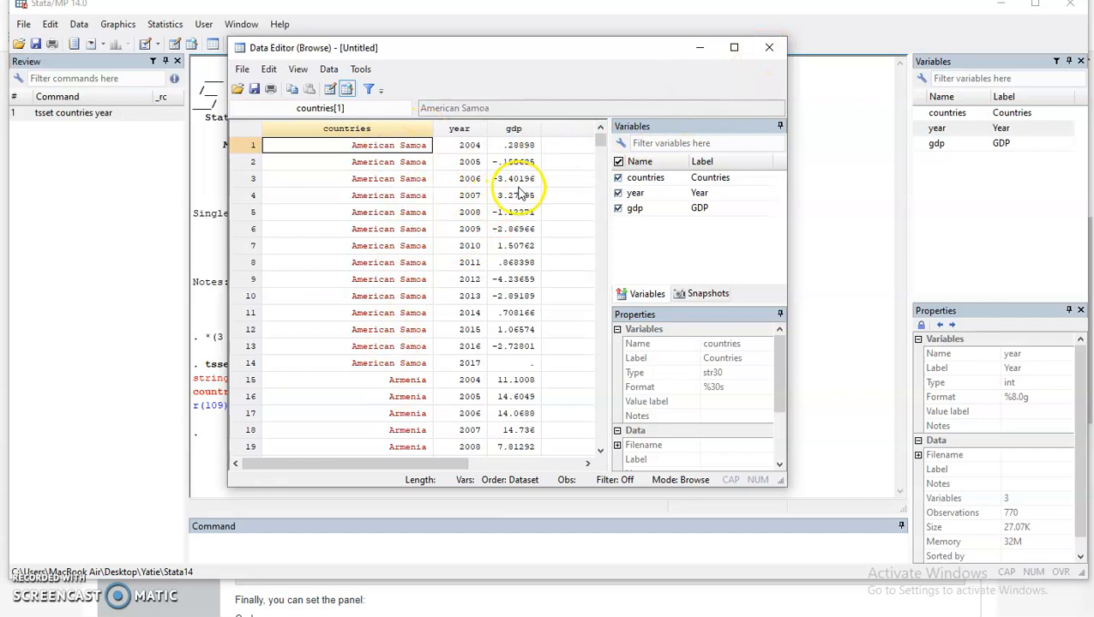
pyautogui.click(769, 47)
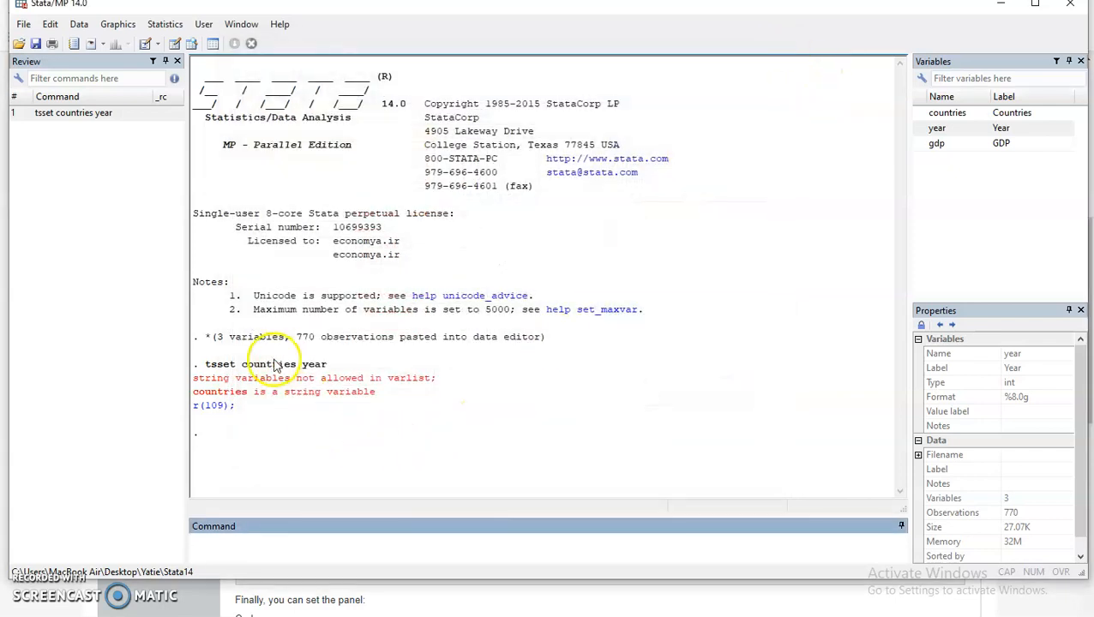
pyautogui.click(243, 548)
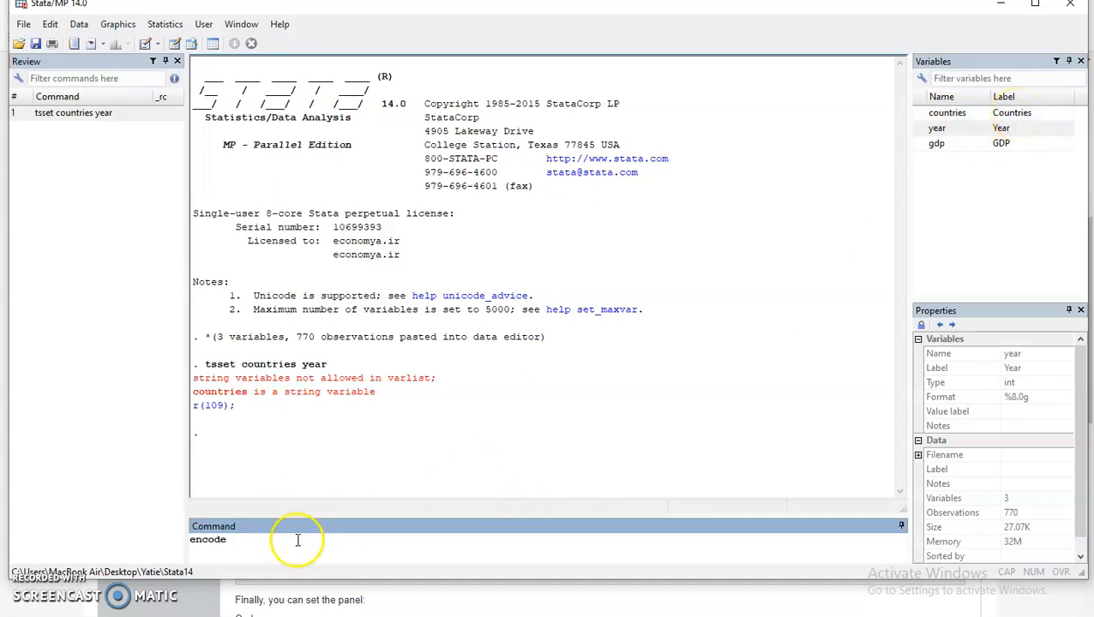
pyautogui.click(265, 539)
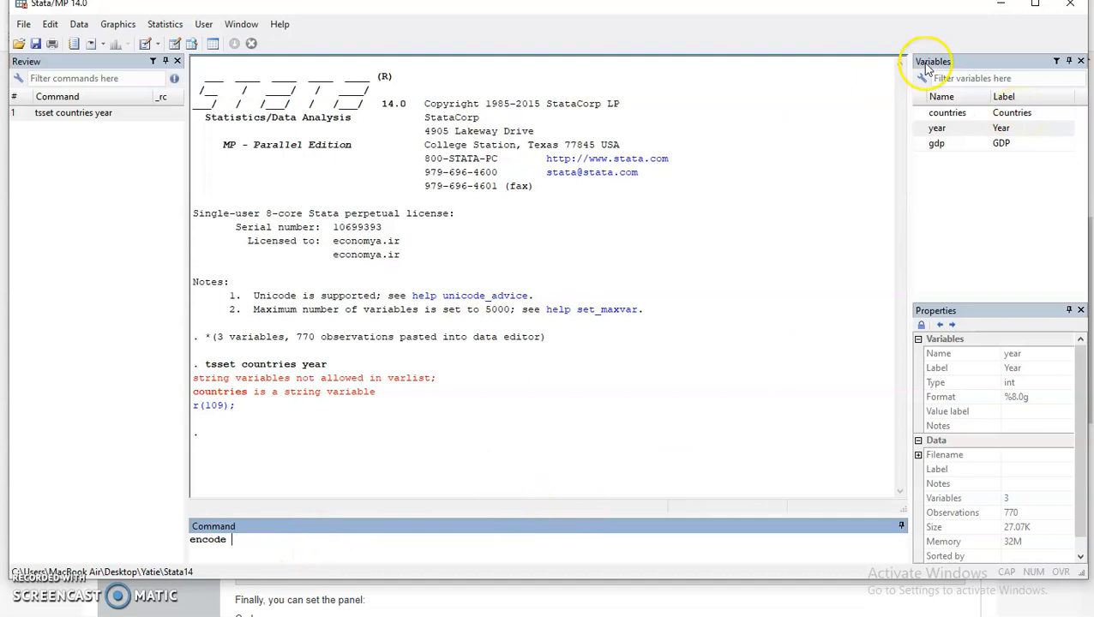
pyautogui.click(919, 112)
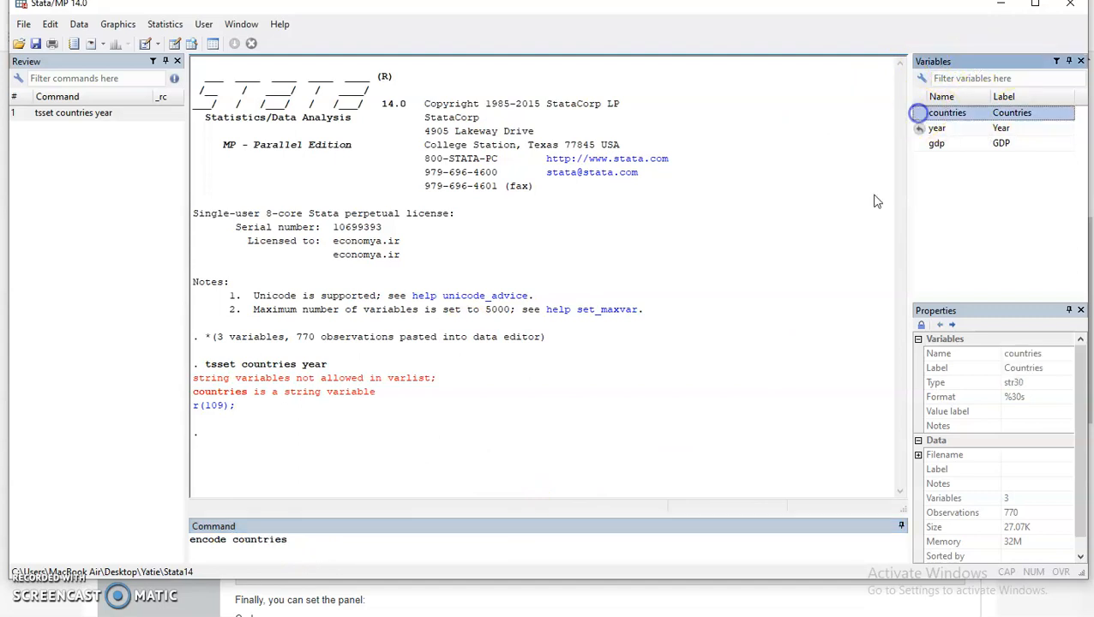
pyautogui.click(297, 540)
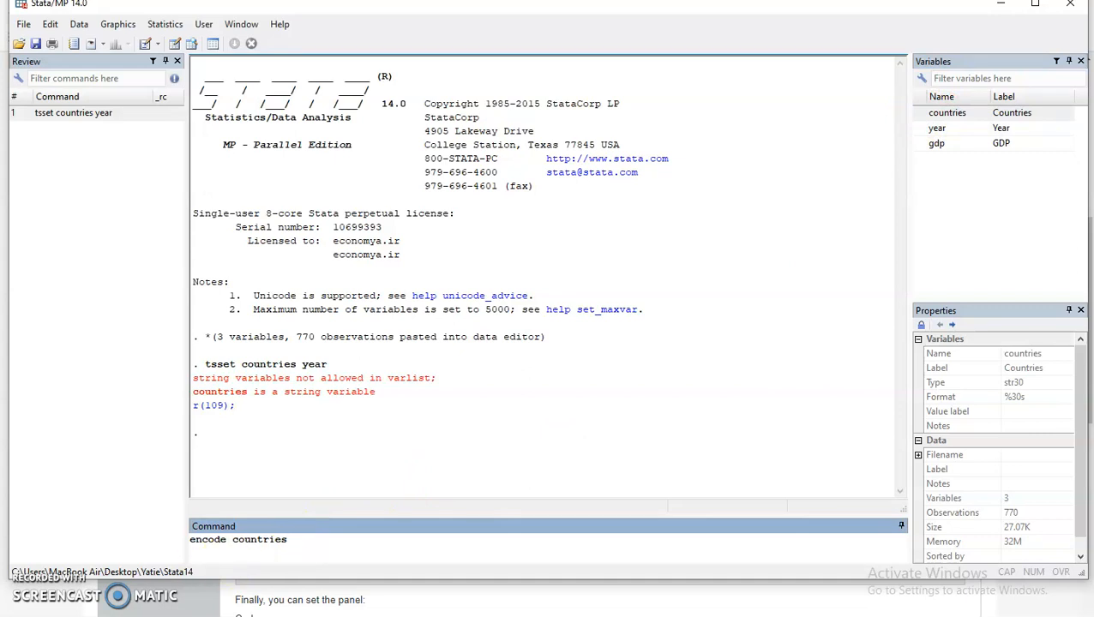
pyautogui.click(293, 539)
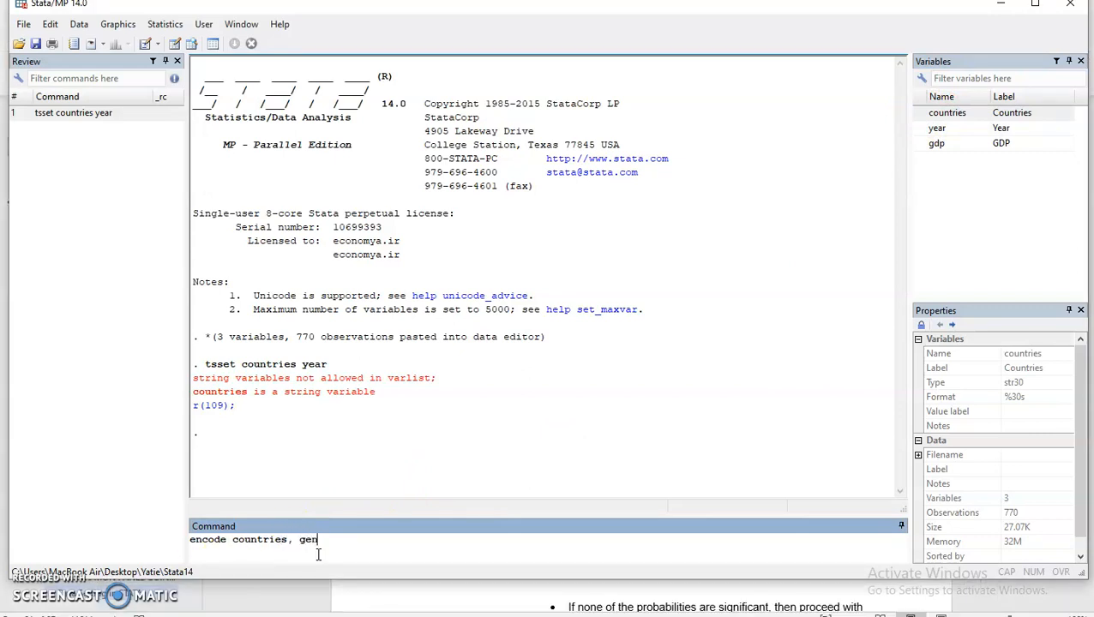
pyautogui.click(286, 545)
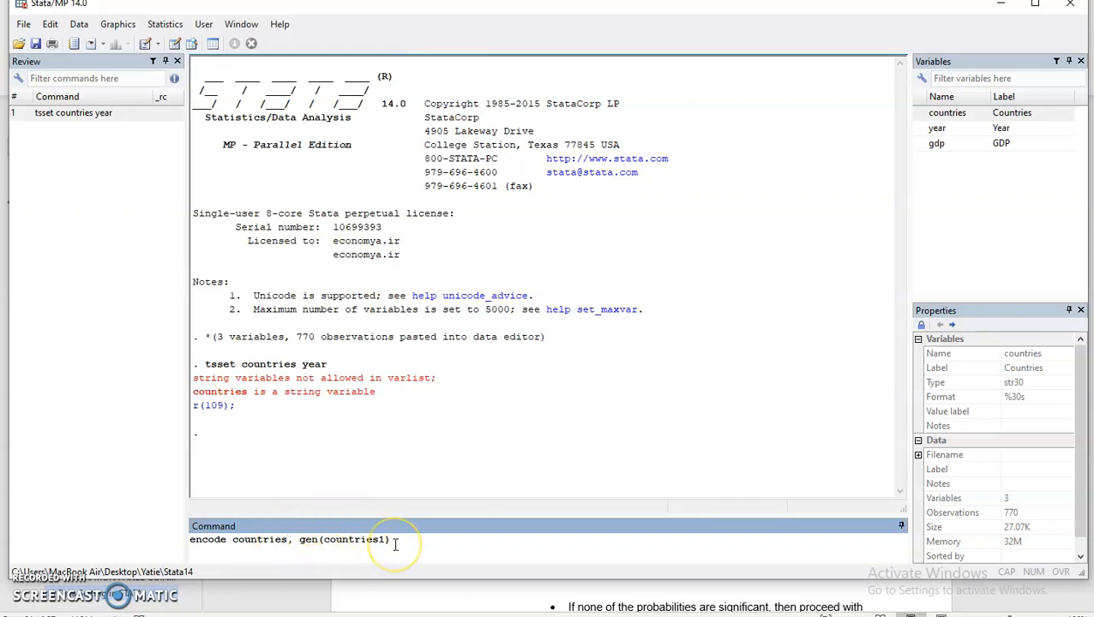
pyautogui.moveTo(289, 540); pyautogui.dragTo(197, 535)
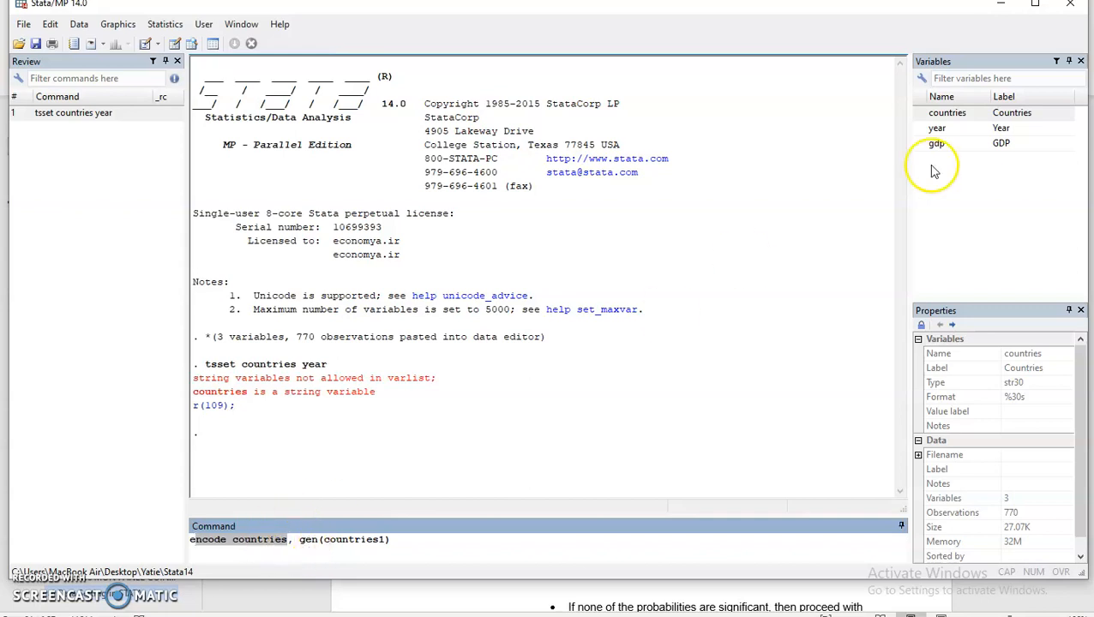
pyautogui.click(412, 539)
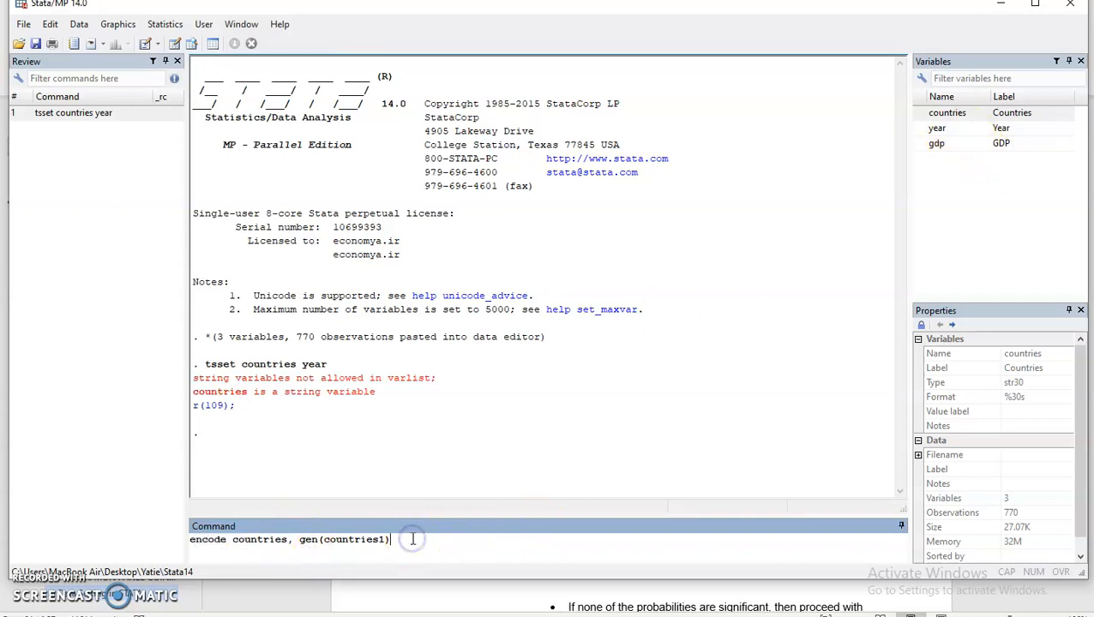
pyautogui.press('Return')
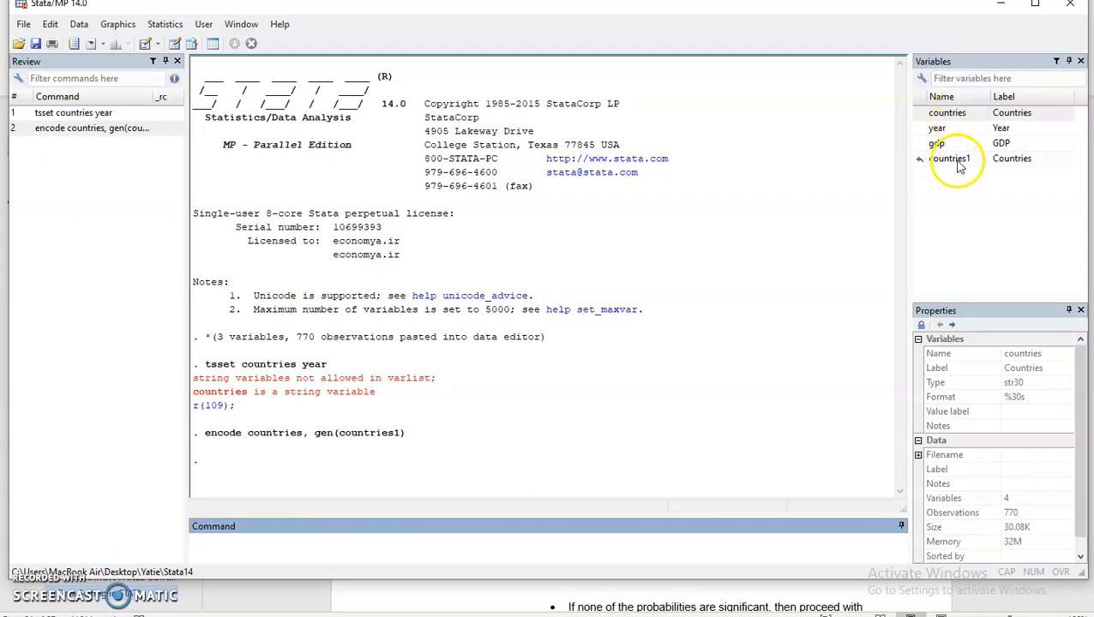
# Browse the data to compare encoded countries1 values with the text countries column, then close it.
pyautogui.click(192, 48)
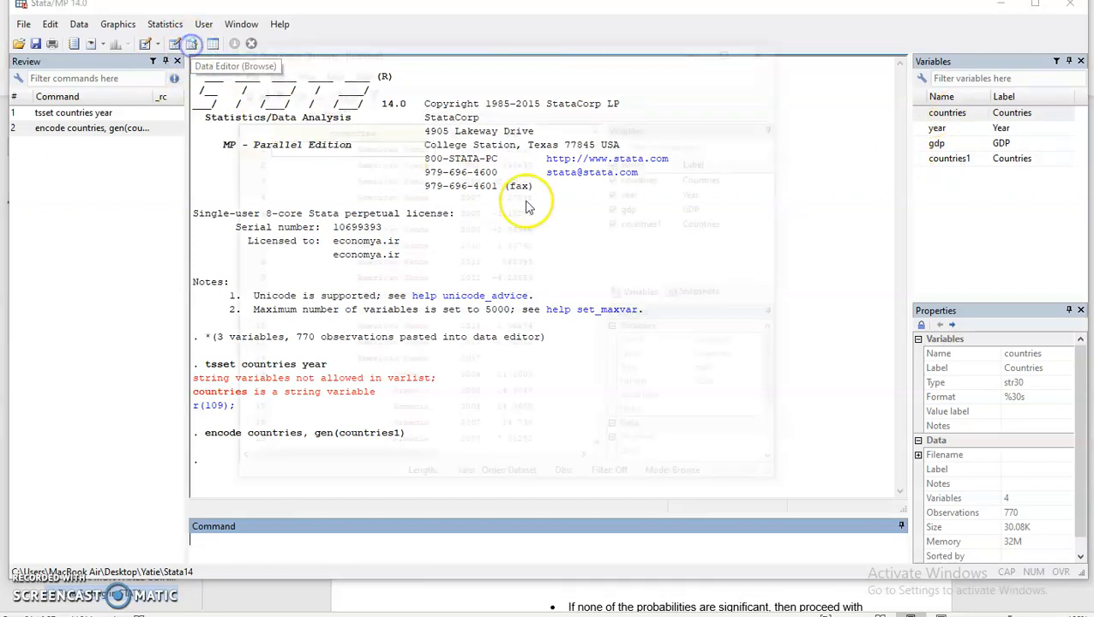
pyautogui.click(588, 463)
pyautogui.click(469, 137)
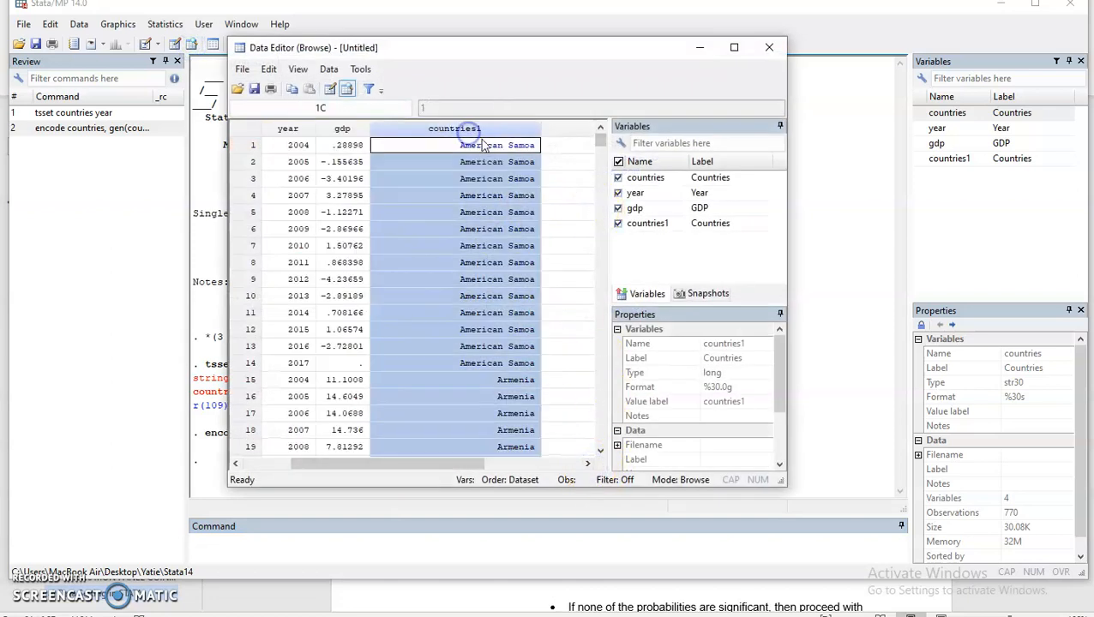
pyautogui.click(501, 244)
pyautogui.click(555, 228)
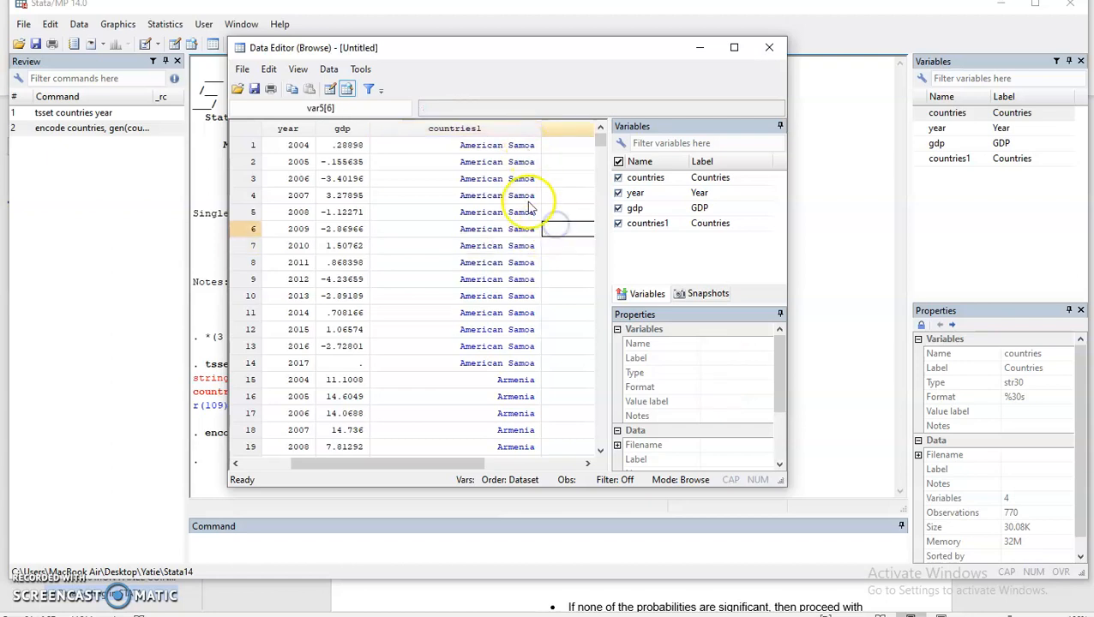
pyautogui.moveTo(463, 463); pyautogui.dragTo(374, 463)
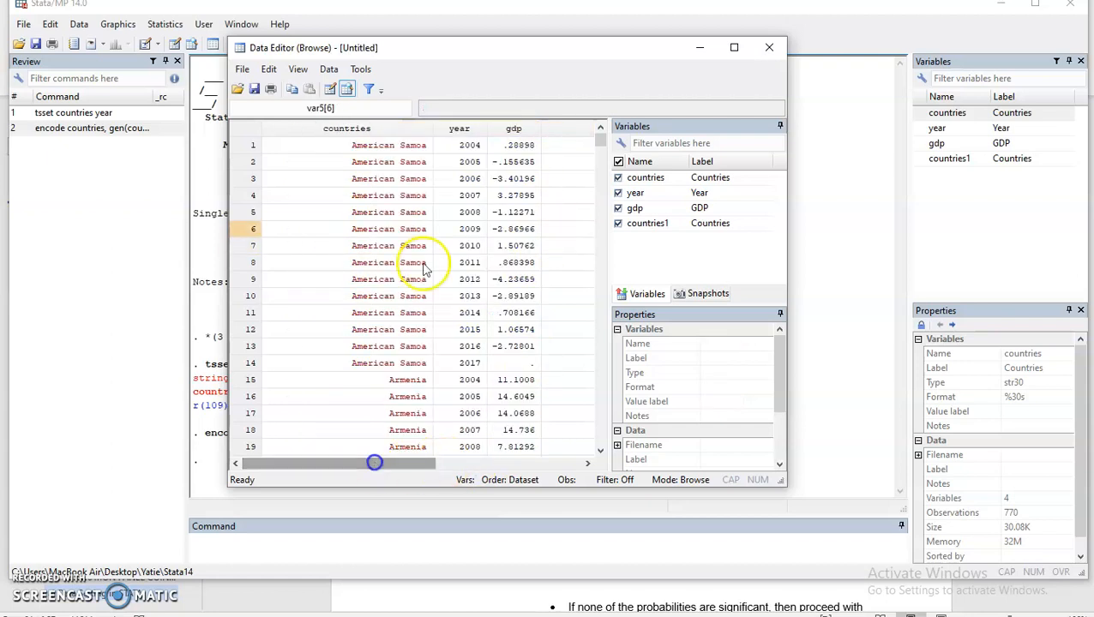
pyautogui.click(387, 130)
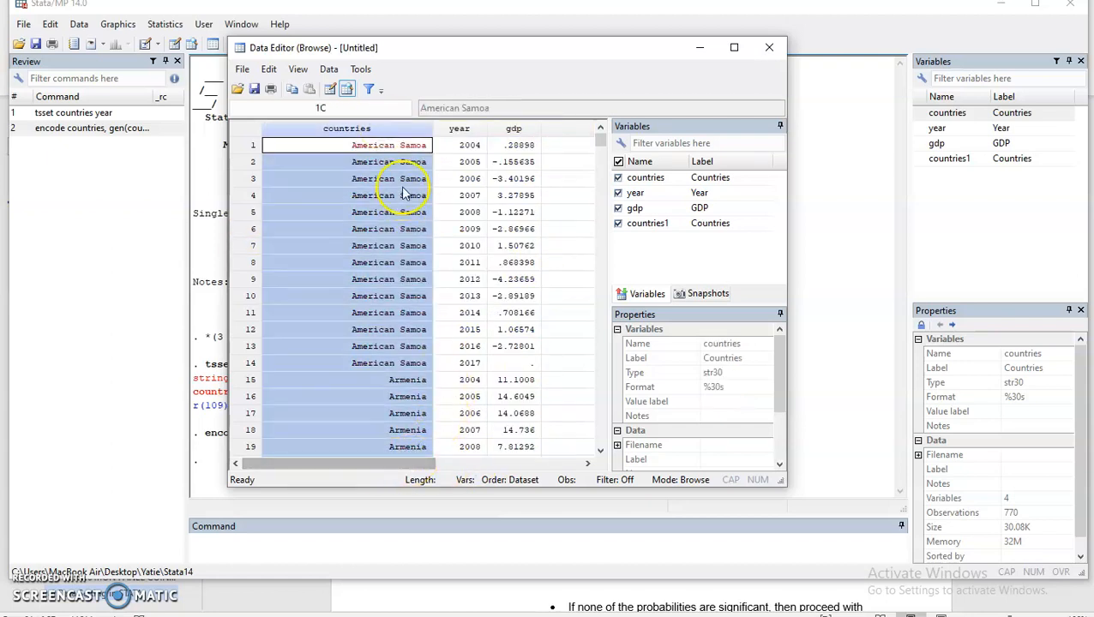
pyautogui.click(766, 48)
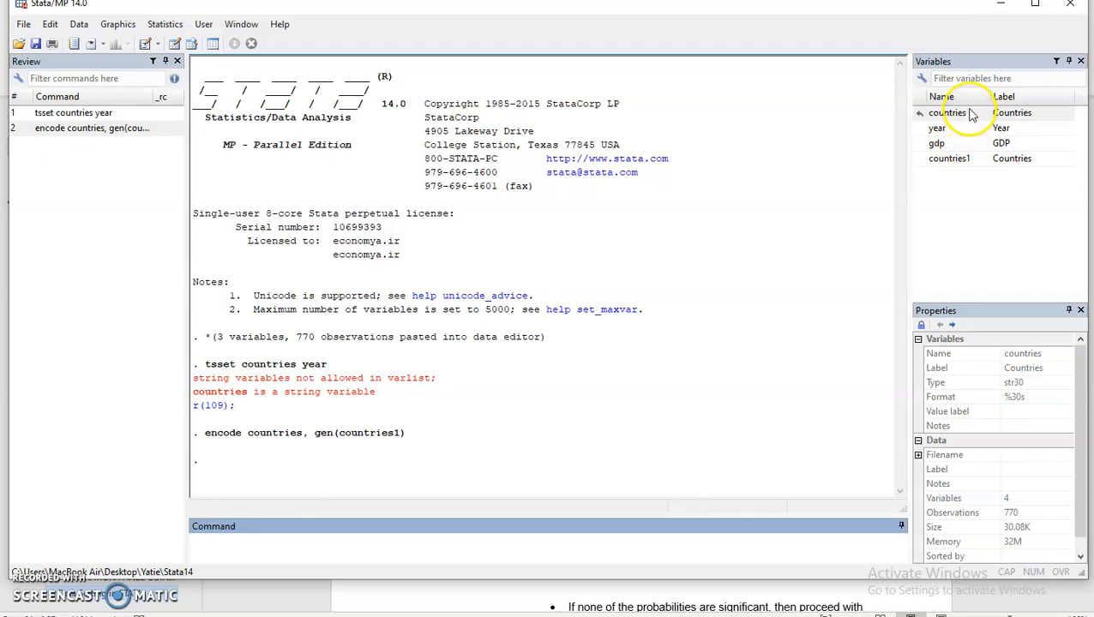
# Drop the original string countries variable with drop countries.
pyautogui.click(300, 543)
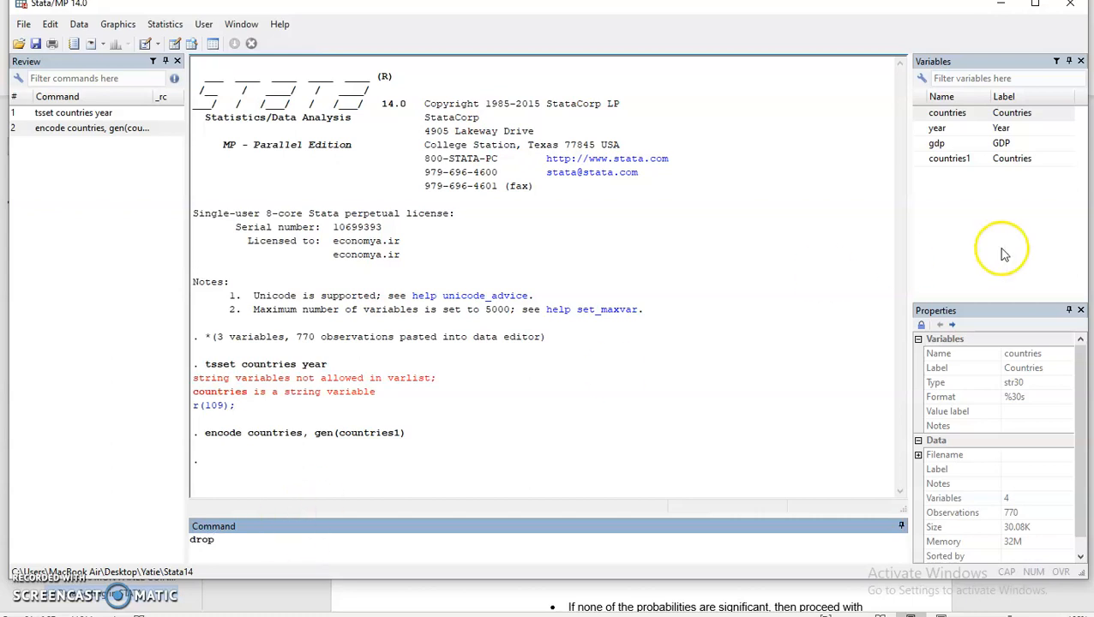
pyautogui.doubleClick(914, 112)
pyautogui.click(287, 542)
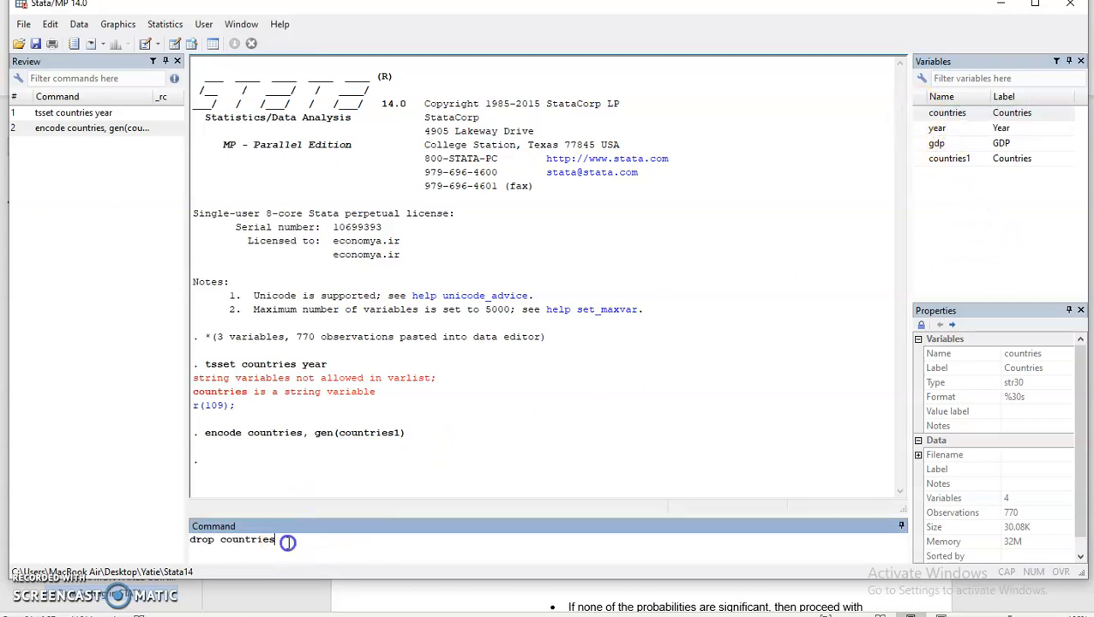
pyautogui.press('Return')
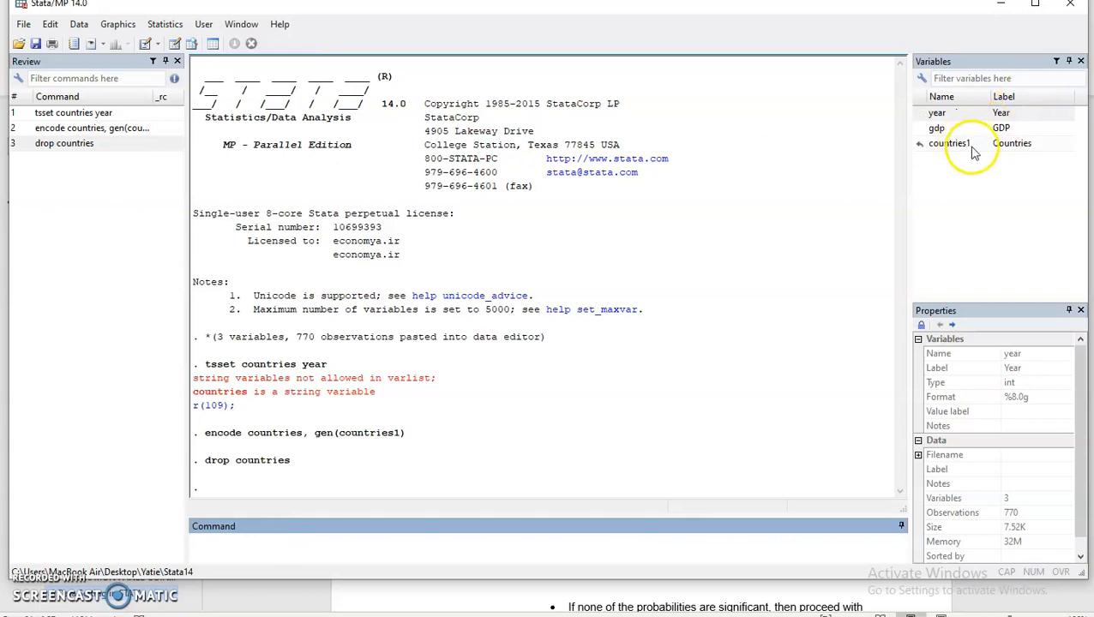
# Rename countries1 to countries with rename countries1 countries.
pyautogui.click(235, 541)
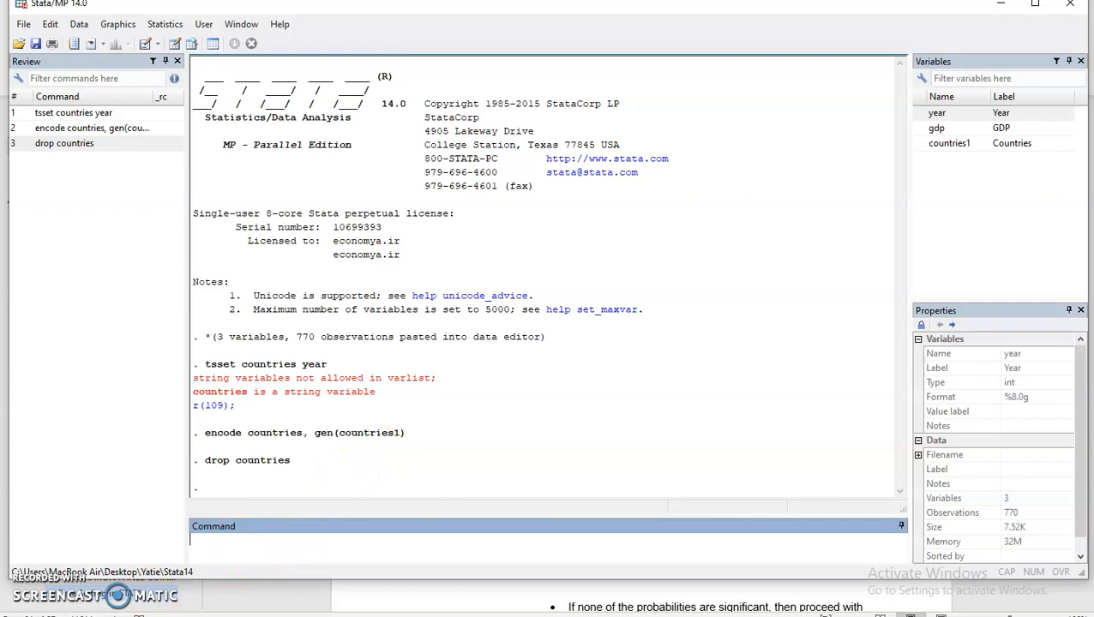
pyautogui.click(248, 546)
pyautogui.write('rename')
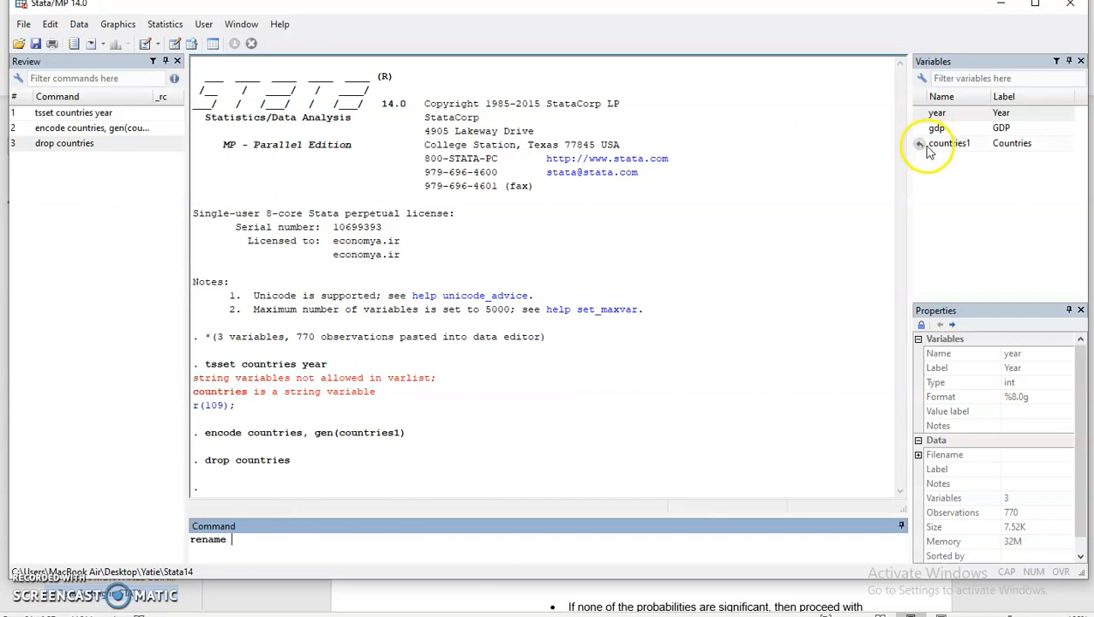
pyautogui.doubleClick(926, 144)
pyautogui.click(349, 540)
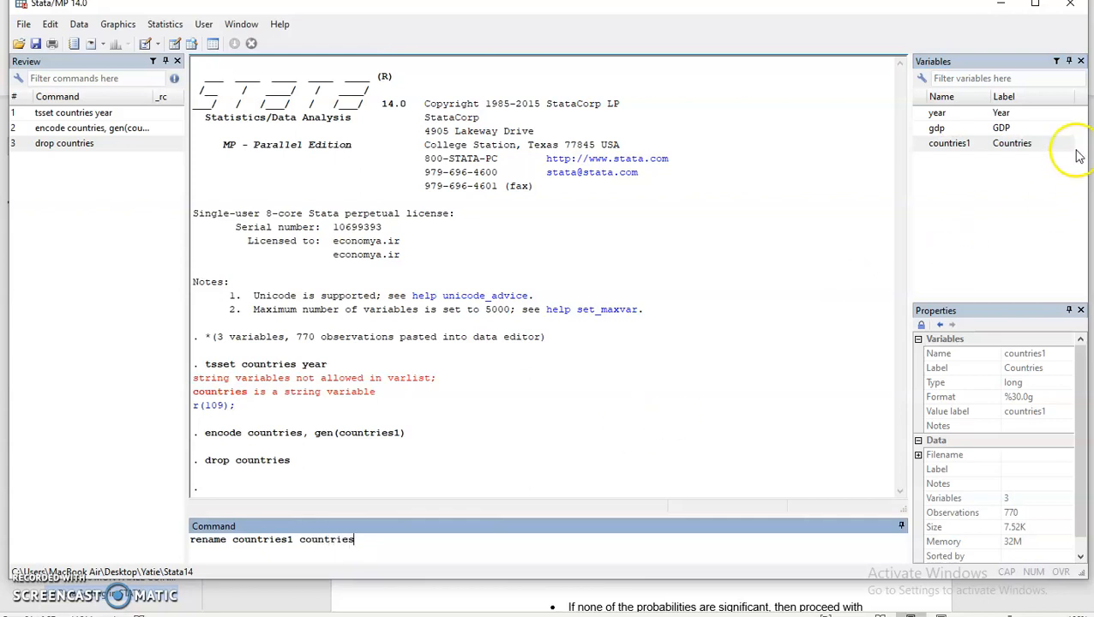
pyautogui.press('Return')
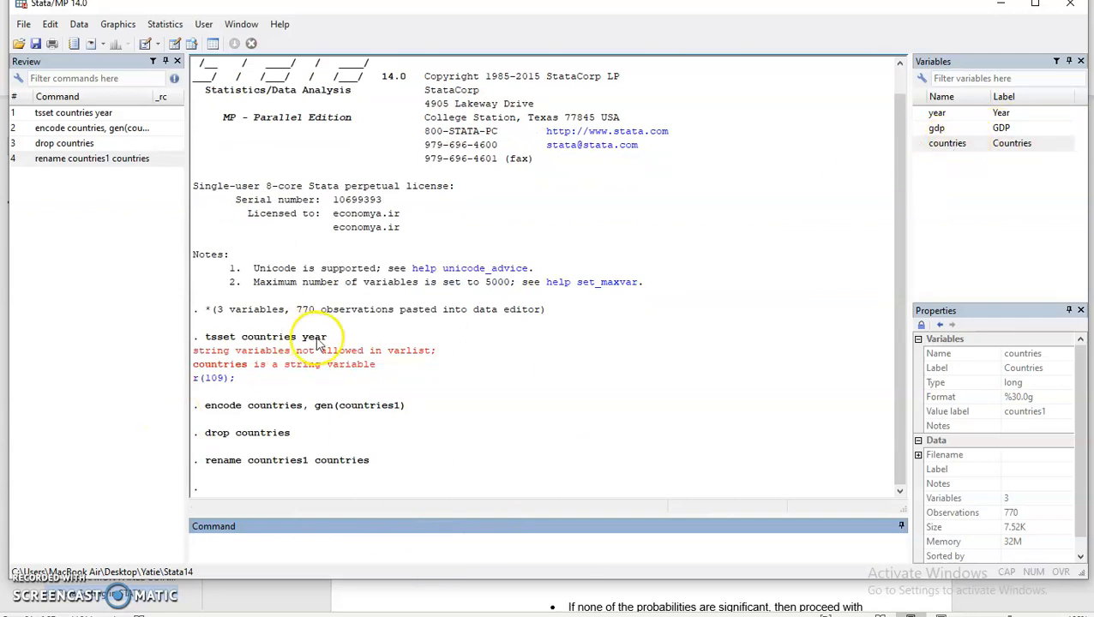
pyautogui.moveTo(206, 337); pyautogui.dragTo(328, 340)
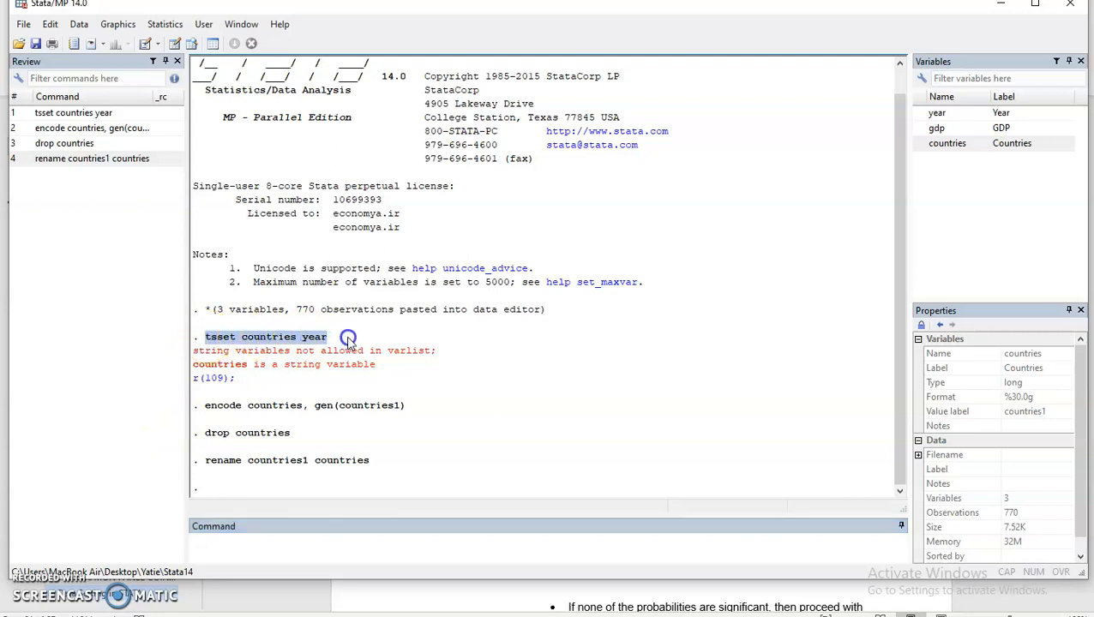
pyautogui.doubleClick(198, 366)
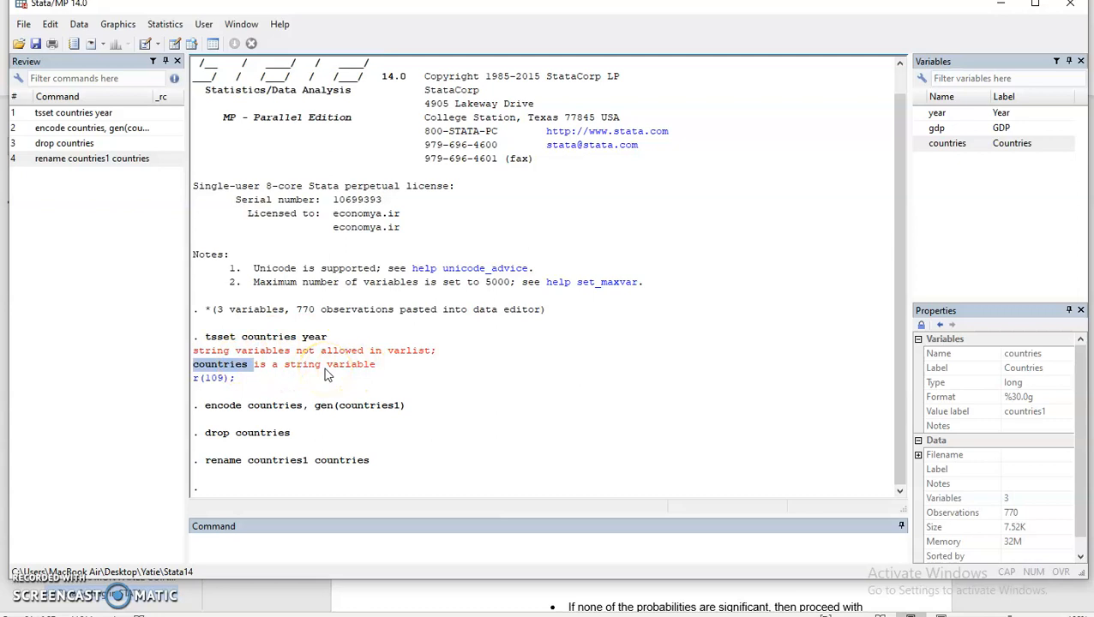
pyautogui.moveTo(206, 406); pyautogui.dragTo(294, 410)
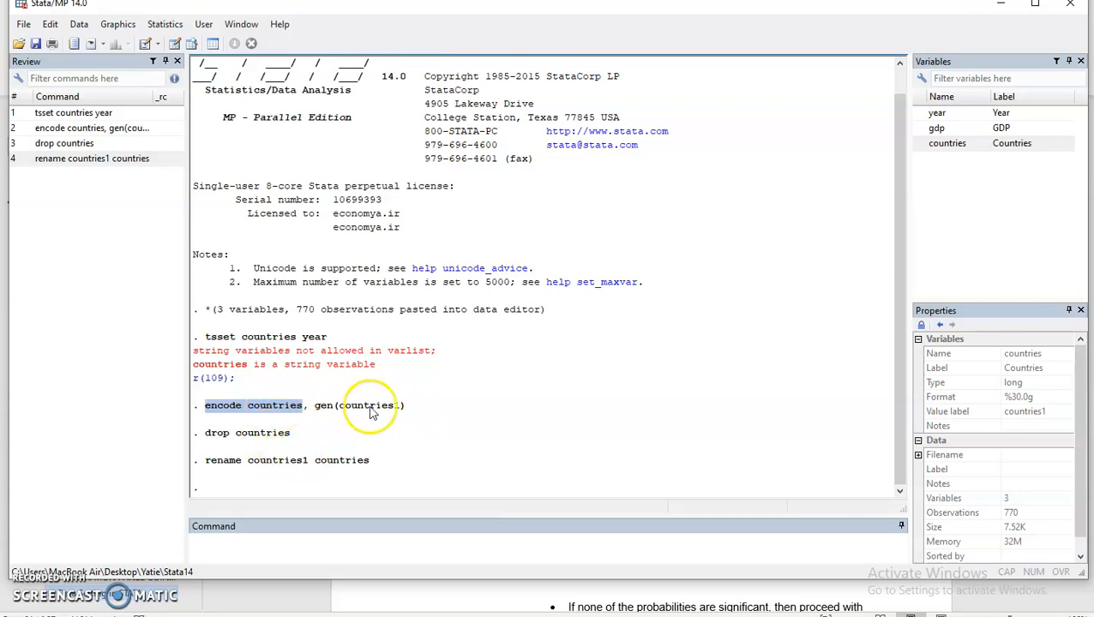
pyautogui.click(271, 540)
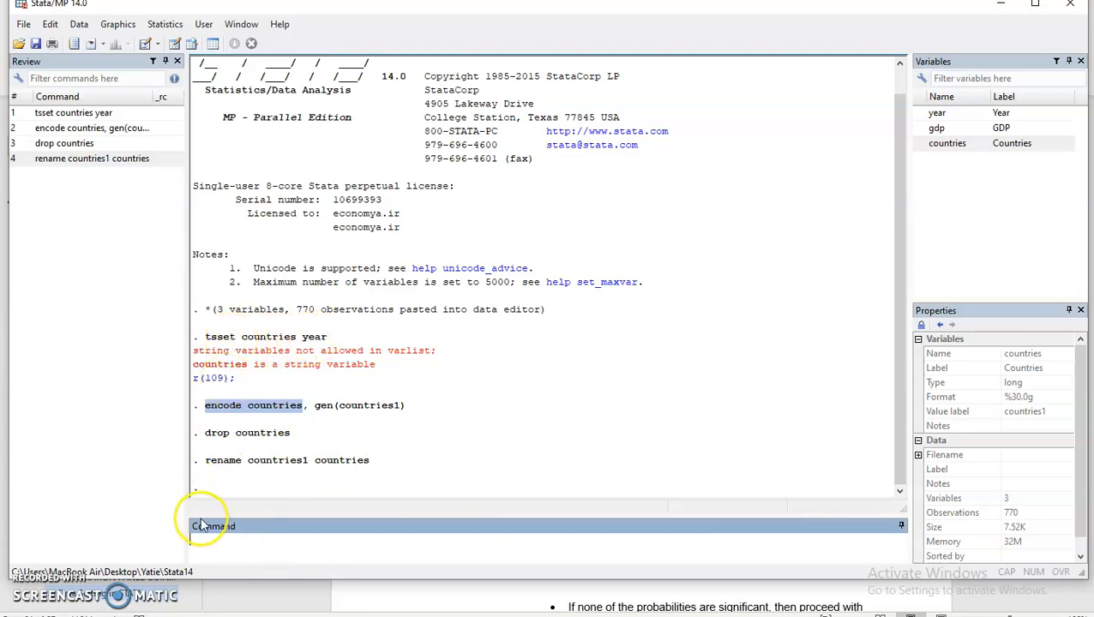
# Recall and rerun tsset countries year from the Review pane, now with numeric countries.
pyautogui.click(50, 116)
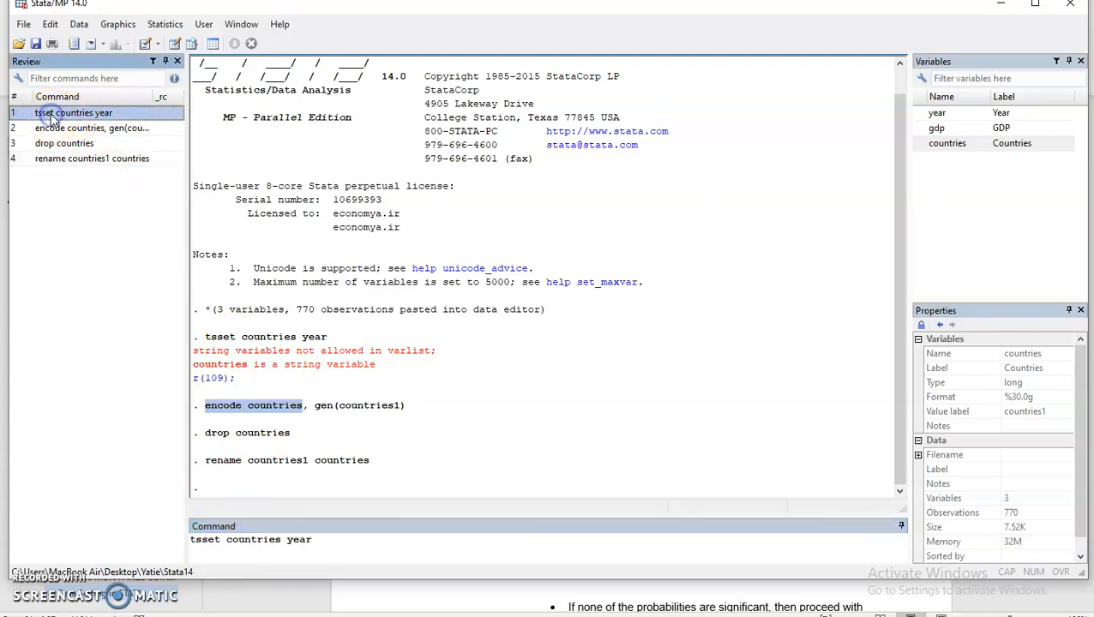
pyautogui.click(218, 549)
pyautogui.click(186, 539)
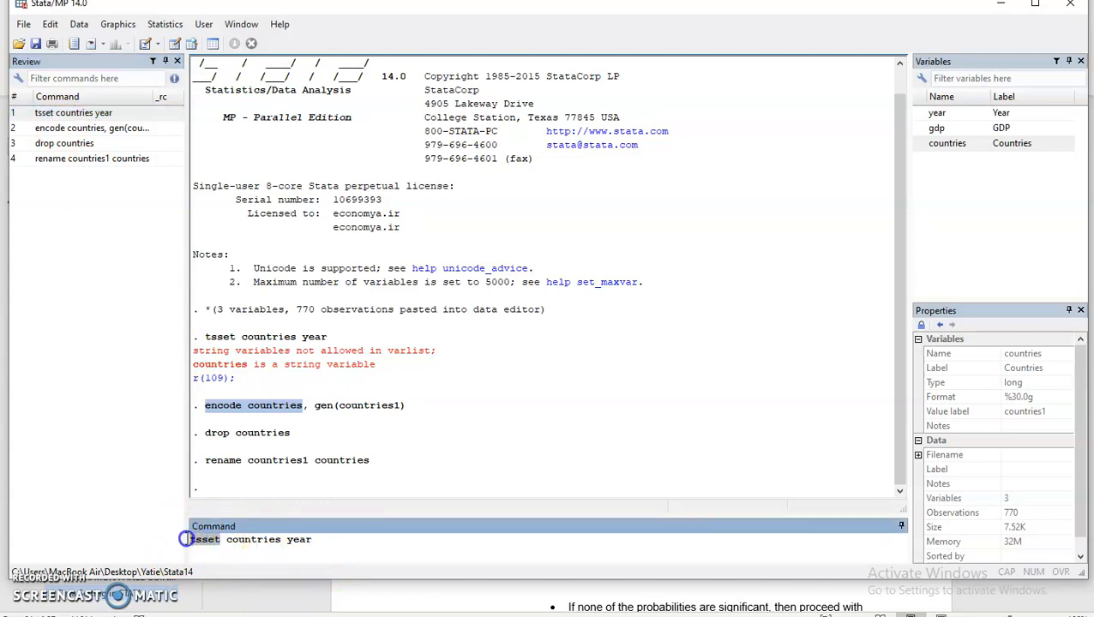
pyautogui.doubleClick(269, 540)
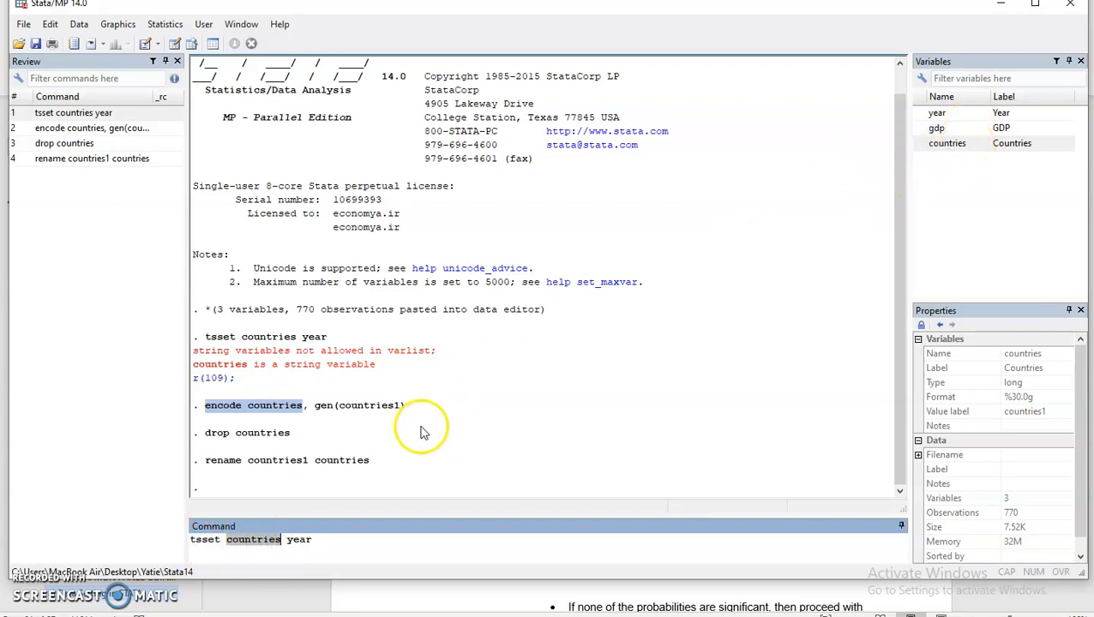
pyautogui.click(313, 540)
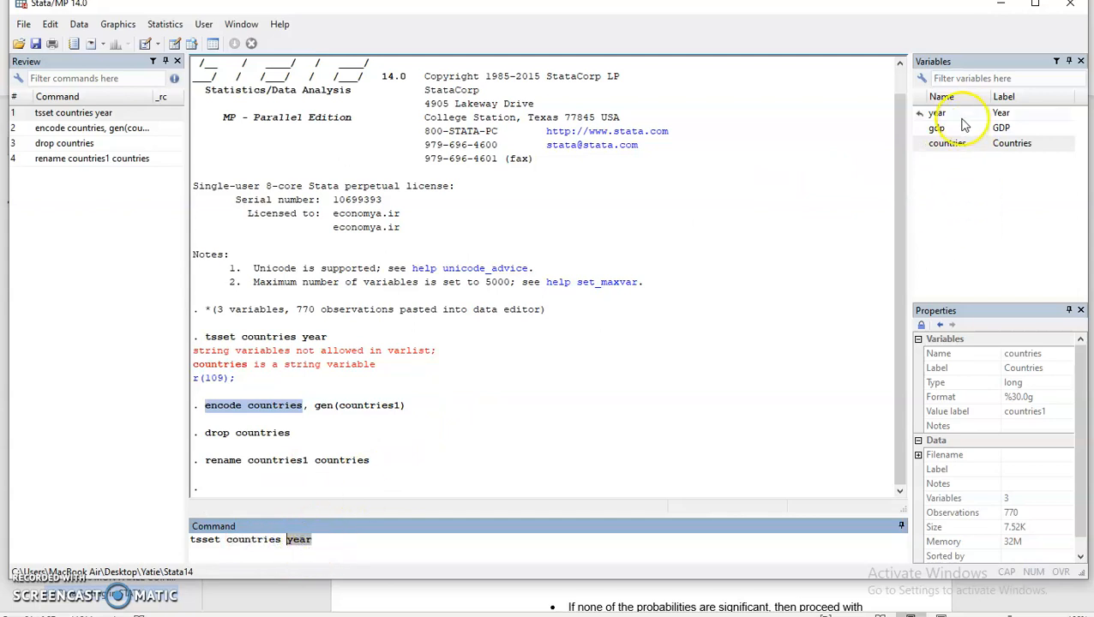
pyautogui.click(391, 539)
pyautogui.press('Return')
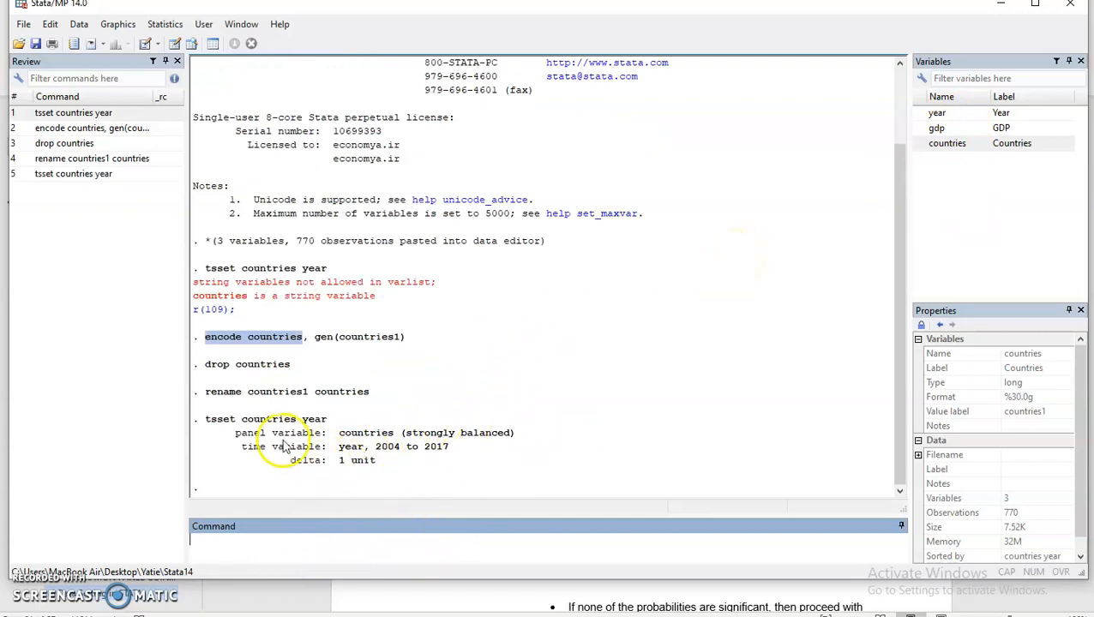
# Highlight the output: panel variable, year 2004 to 2017, delta 1 unit, strongly balanced.
pyautogui.moveTo(420, 433); pyautogui.dragTo(237, 435)
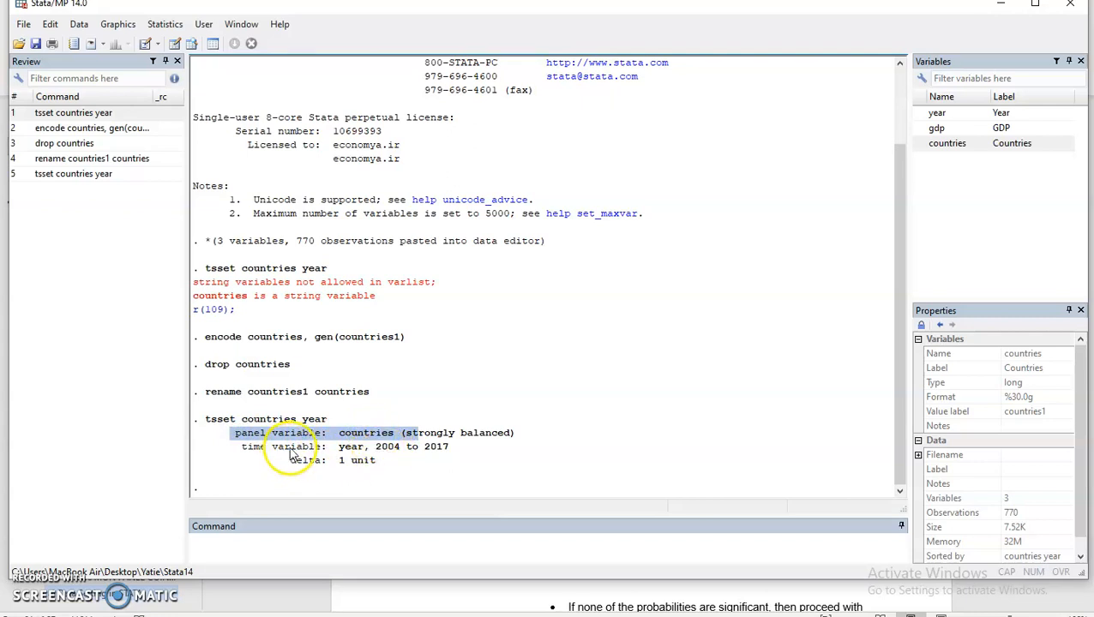
pyautogui.moveTo(290, 447); pyautogui.dragTo(253, 452)
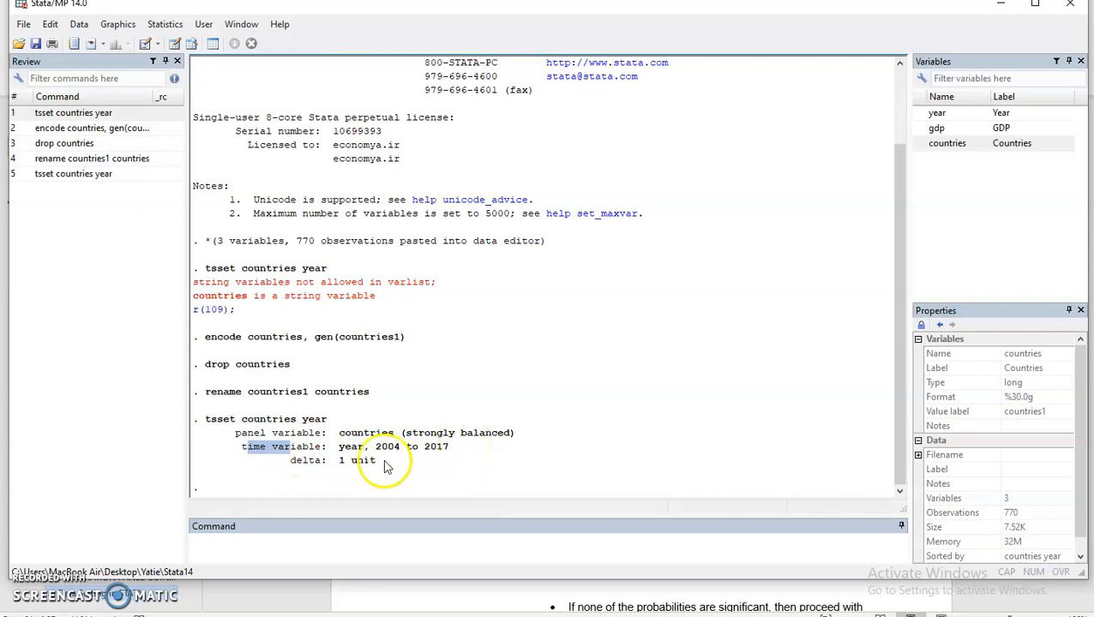
pyautogui.moveTo(377, 464); pyautogui.dragTo(297, 464)
pyautogui.click(475, 431)
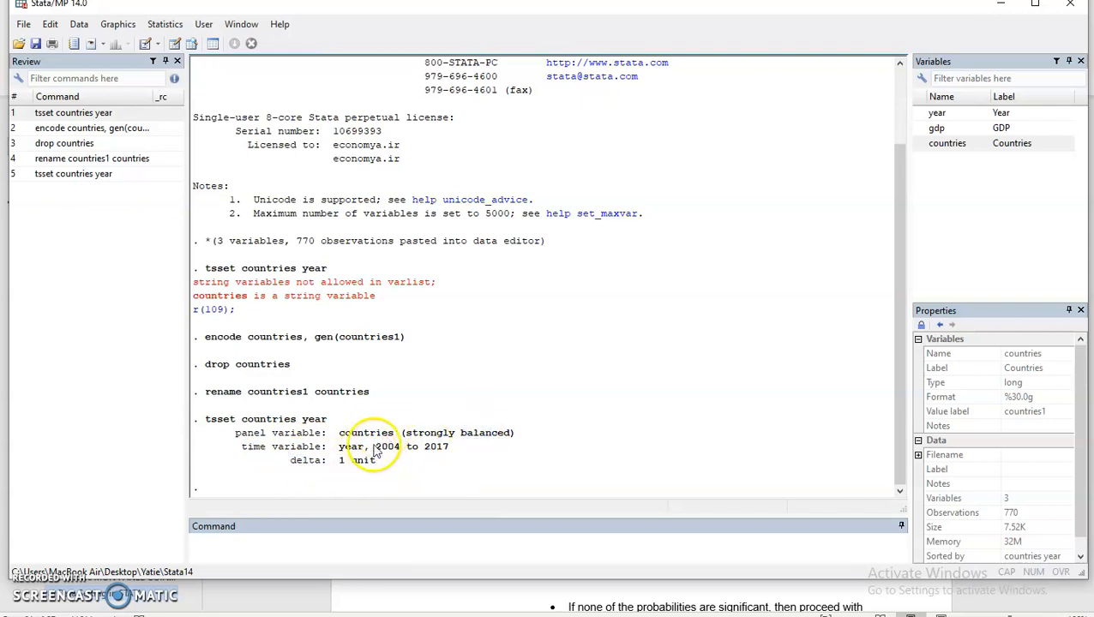
pyautogui.moveTo(514, 434); pyautogui.dragTo(409, 435)
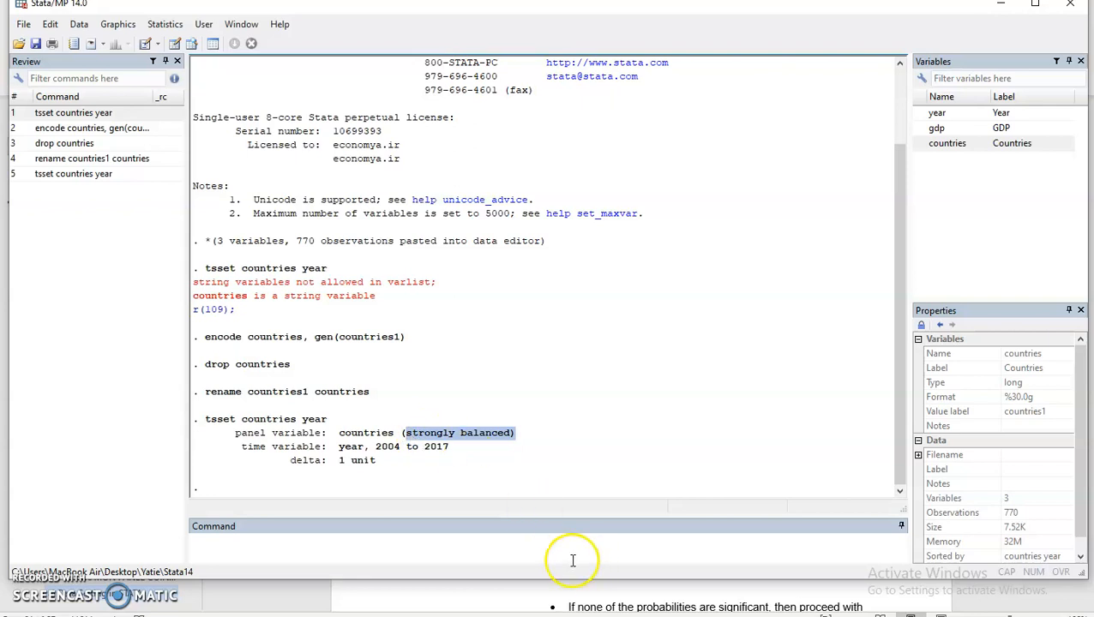
pyautogui.click(192, 44)
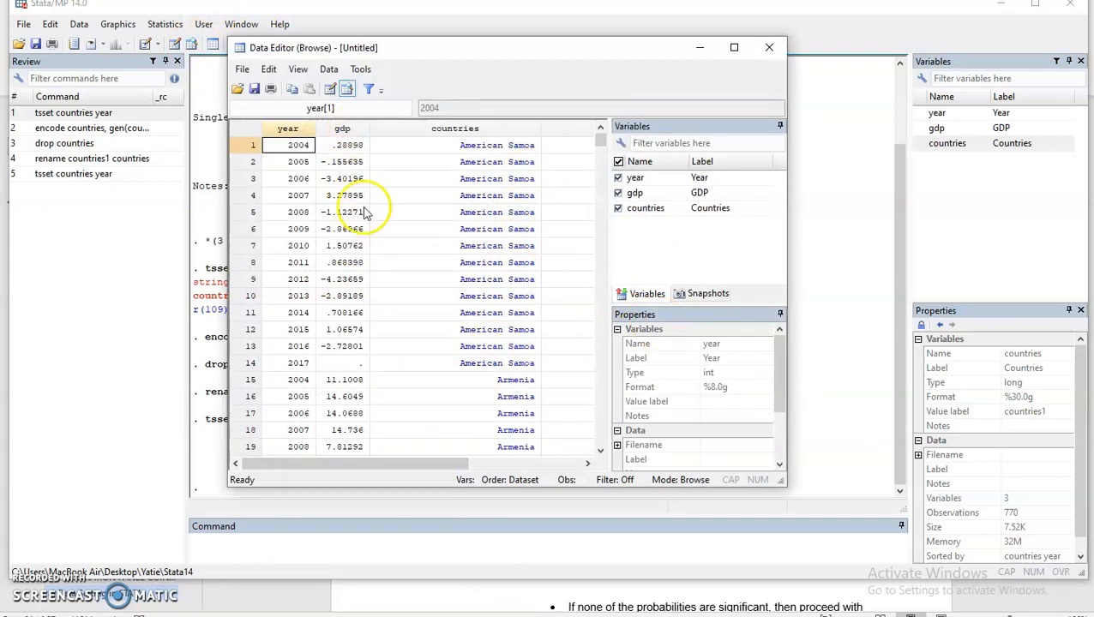
pyautogui.click(346, 128)
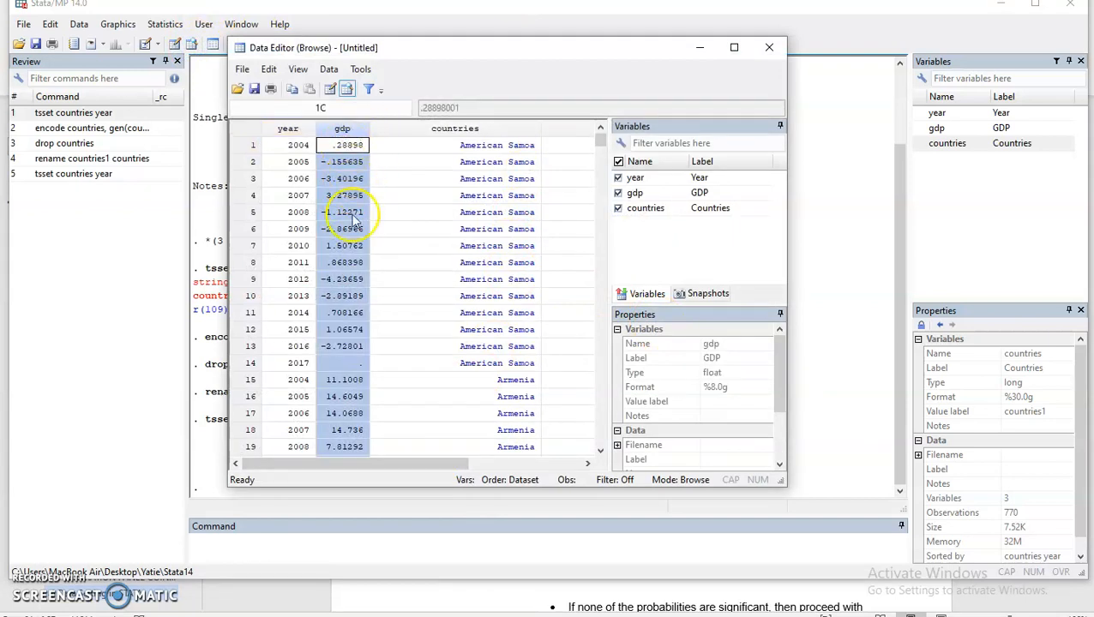
pyautogui.click(345, 364)
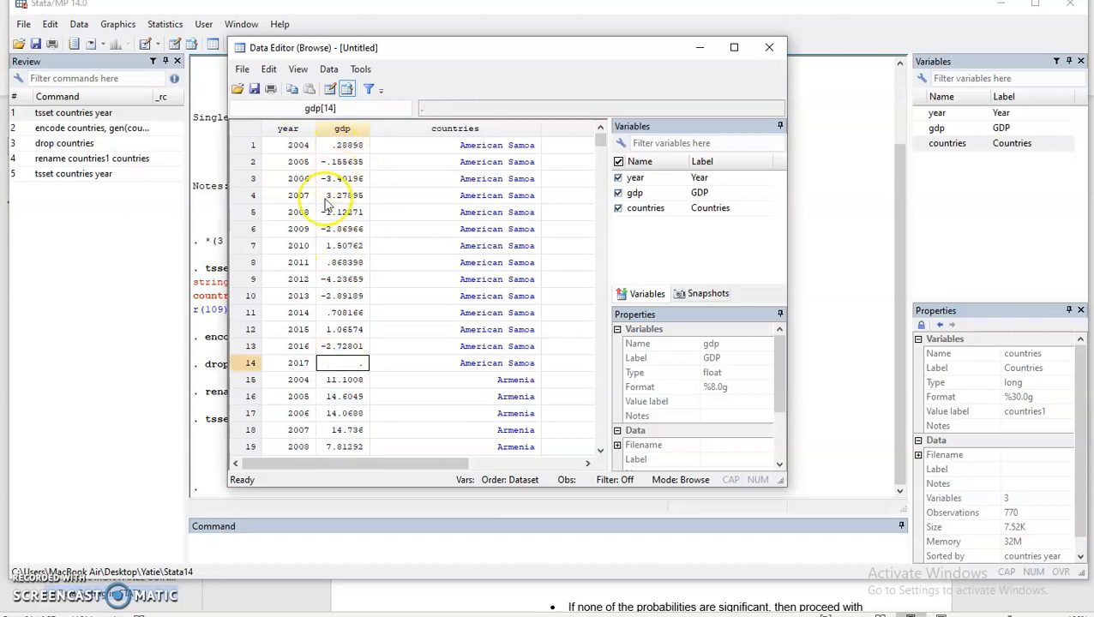
pyautogui.scroll(-19, 352, 379)
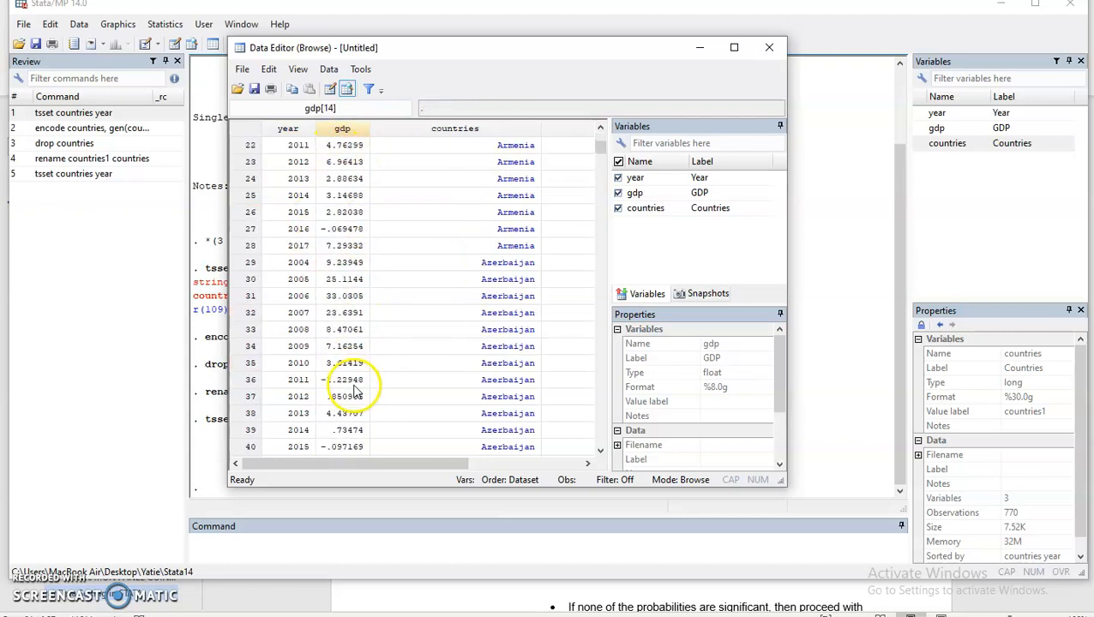
pyautogui.scroll(-17, 352, 384)
pyautogui.scroll(4, 347, 361)
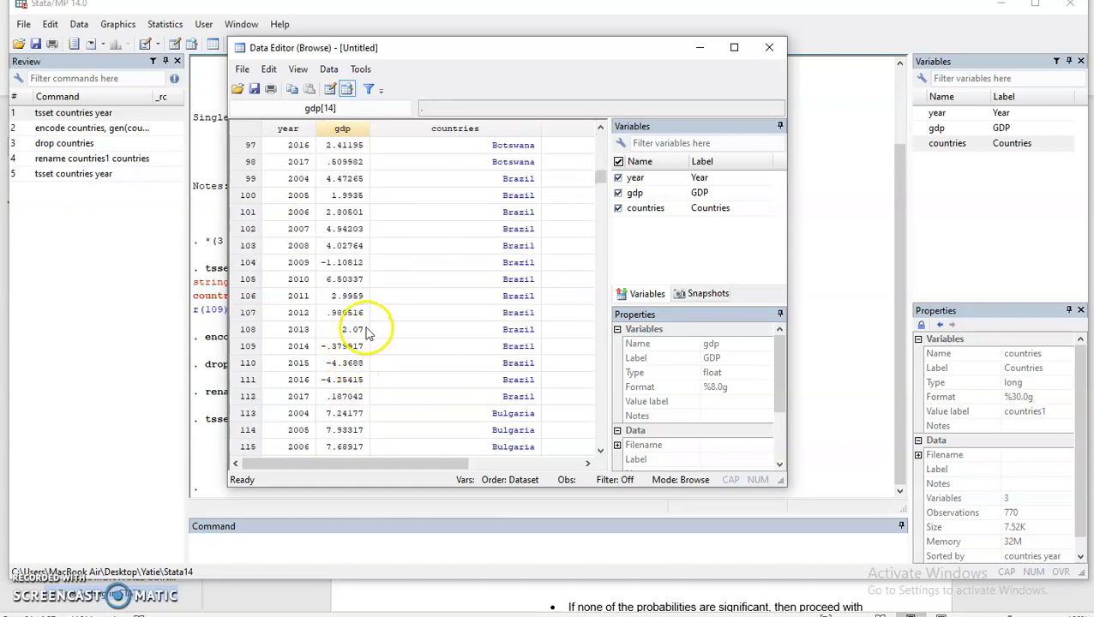
pyautogui.click(769, 47)
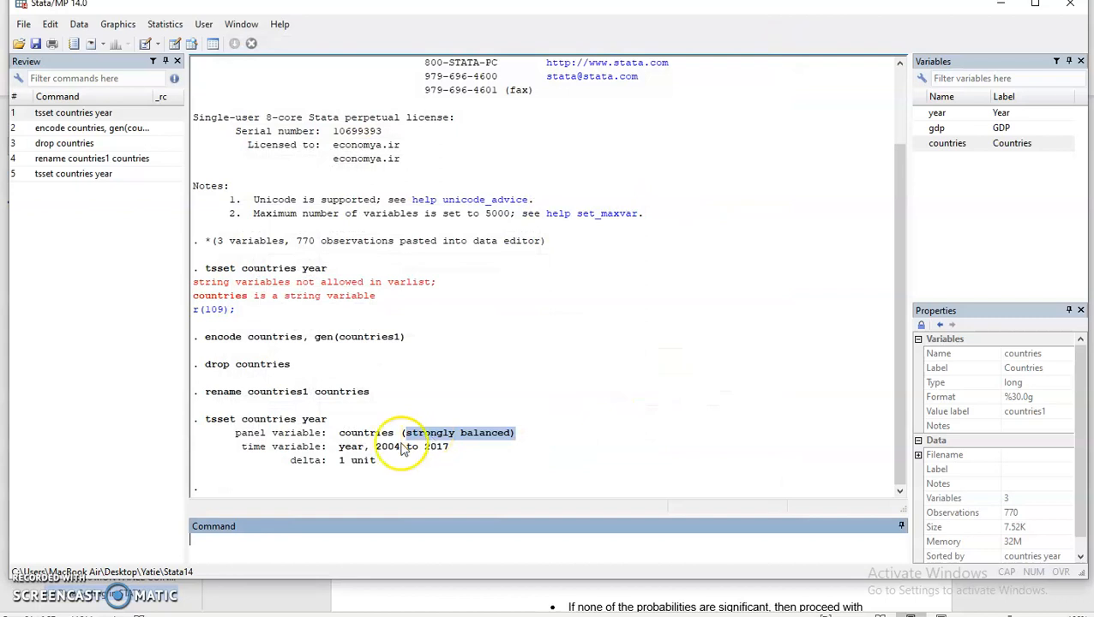
pyautogui.click(374, 449)
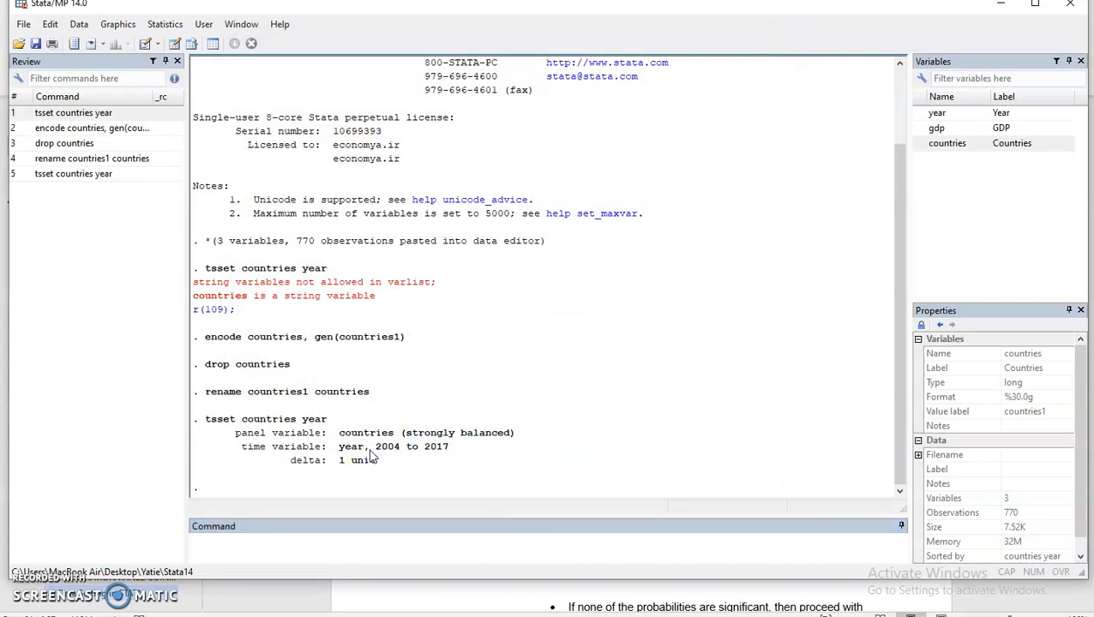